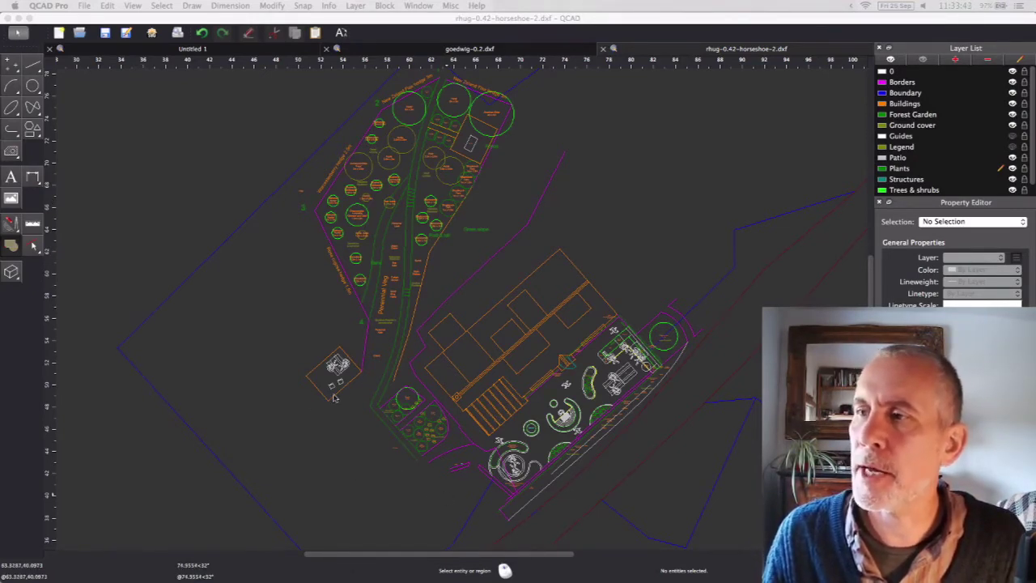
Examine the patio layout in front of the house on the garden plan, including its beds and seating areas
{"action": "scroll", "coordinate": [350, 480], "scroll_direction": "down", "scroll_amount": 3}
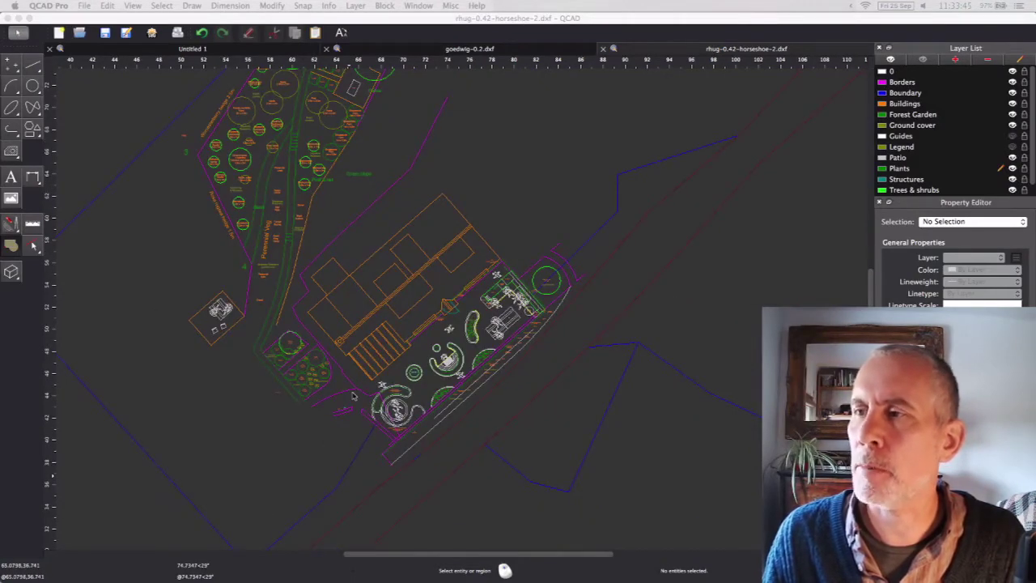
{"action": "scroll", "coordinate": [380, 380], "scroll_direction": "down", "scroll_amount": 3}
{"action": "scroll", "coordinate": [438, 280], "scroll_direction": "up", "scroll_amount": 5}
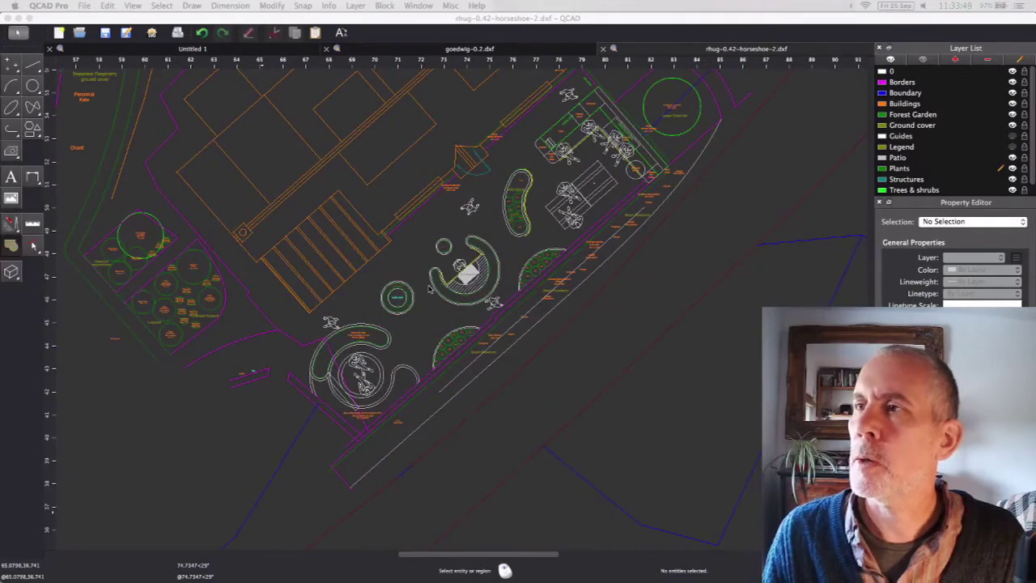
{"action": "scroll", "coordinate": [429, 289], "scroll_direction": "up", "scroll_amount": 2}
{"action": "scroll", "coordinate": [429, 288], "scroll_direction": "up", "scroll_amount": 1}
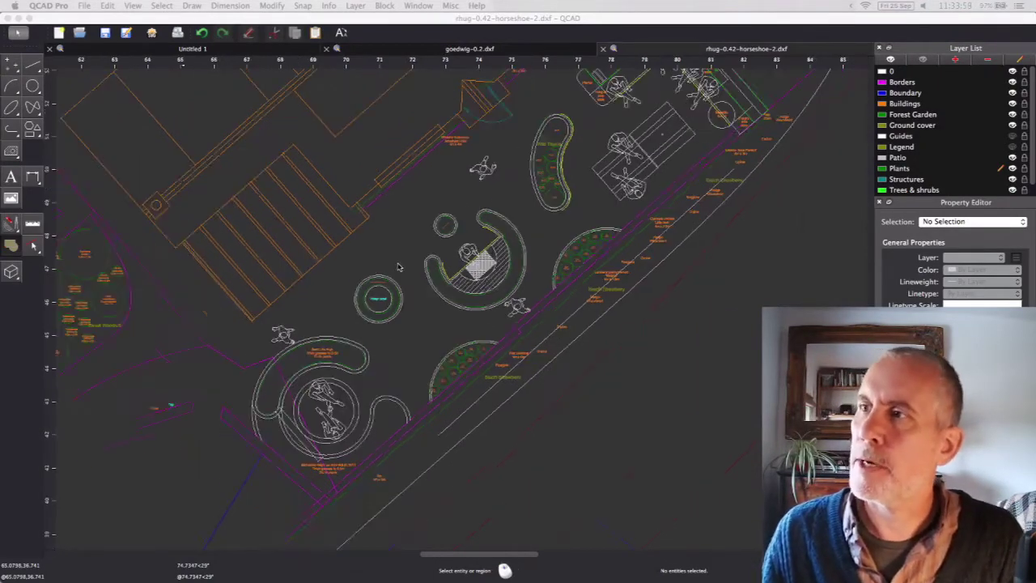
{"action": "scroll", "coordinate": [397, 267], "scroll_direction": "down", "scroll_amount": 1}
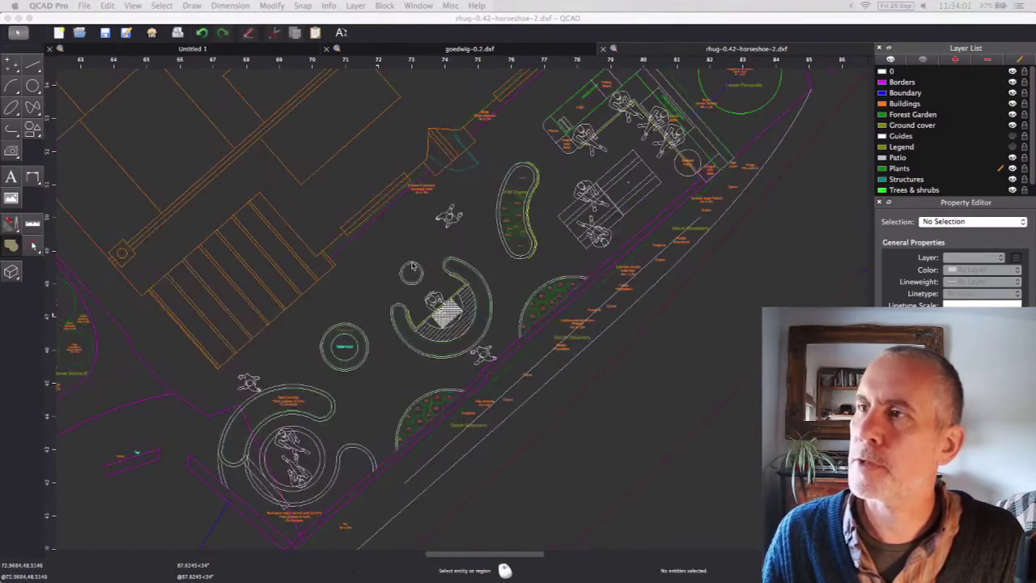
{"action": "scroll", "coordinate": [415, 266], "scroll_direction": "up", "scroll_amount": 3}
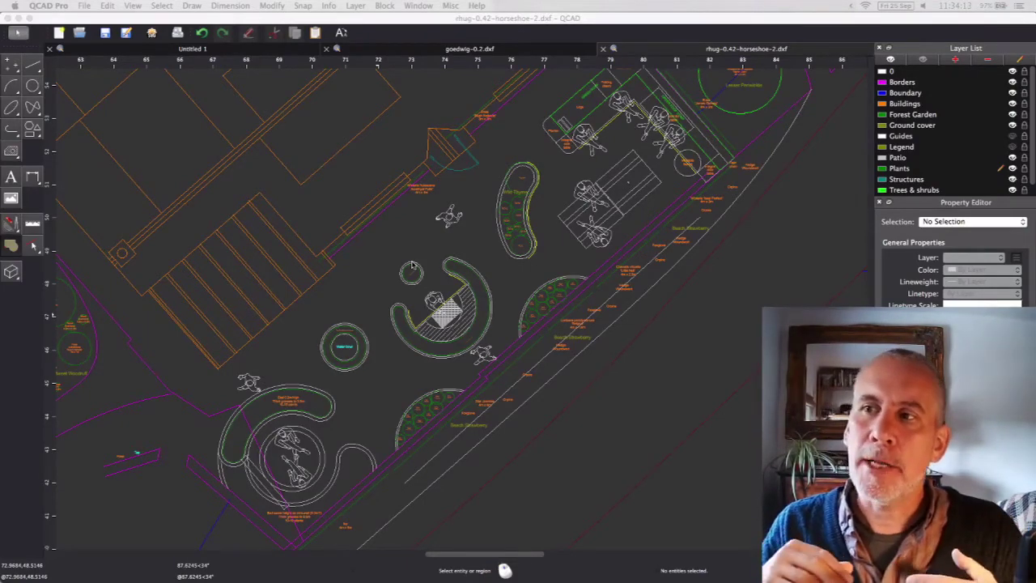
{"action": "scroll", "coordinate": [374, 265], "scroll_direction": "down", "scroll_amount": 3}
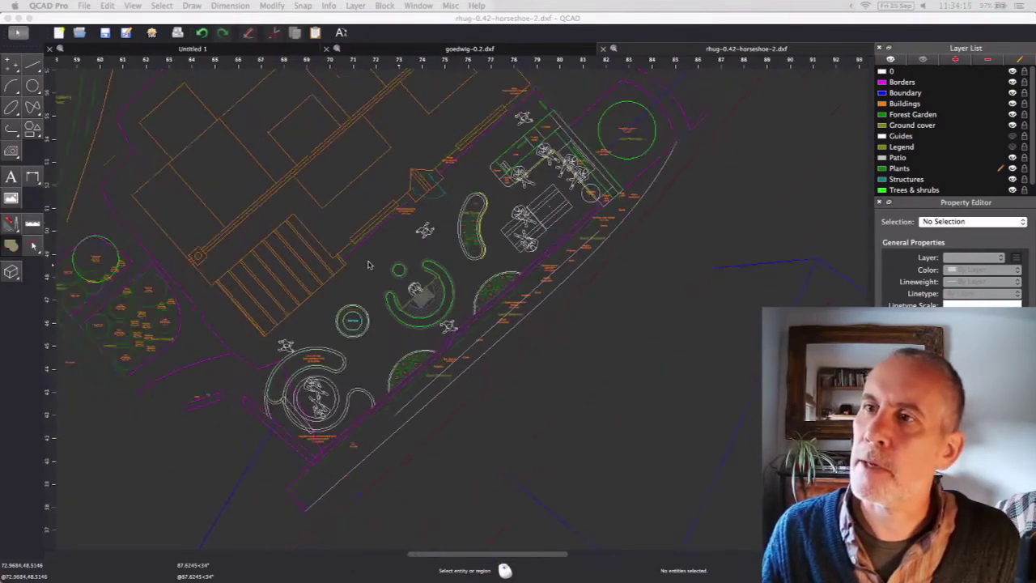
{"action": "scroll", "coordinate": [368, 265], "scroll_direction": "down", "scroll_amount": 1}
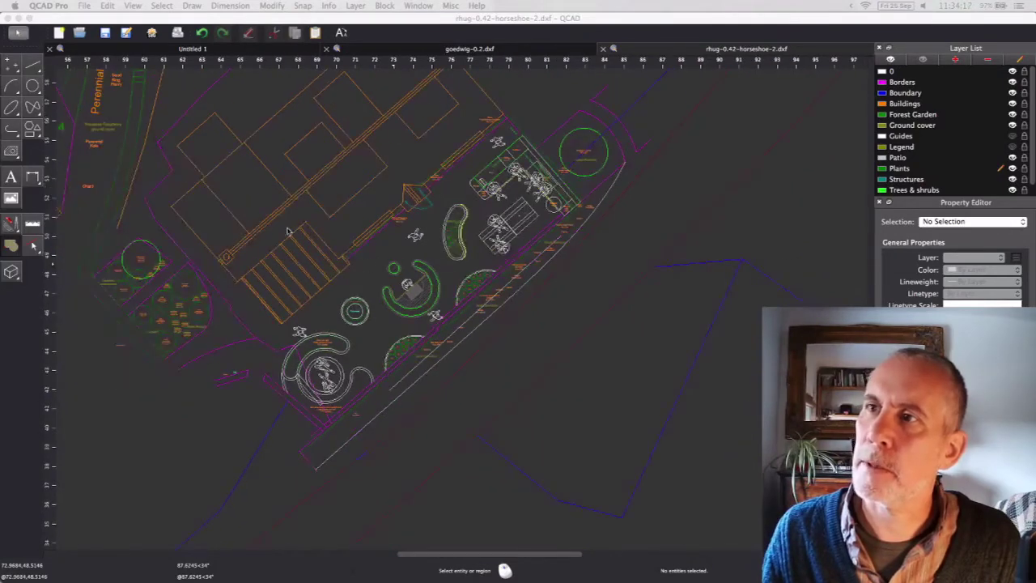
Examine the perennial and tree planting behind the house, then the horseshoe-shaped bed and water bowl on the patio
{"action": "middle_click_drag", "start_coordinate": [385, 339], "coordinate": [448, 397]}
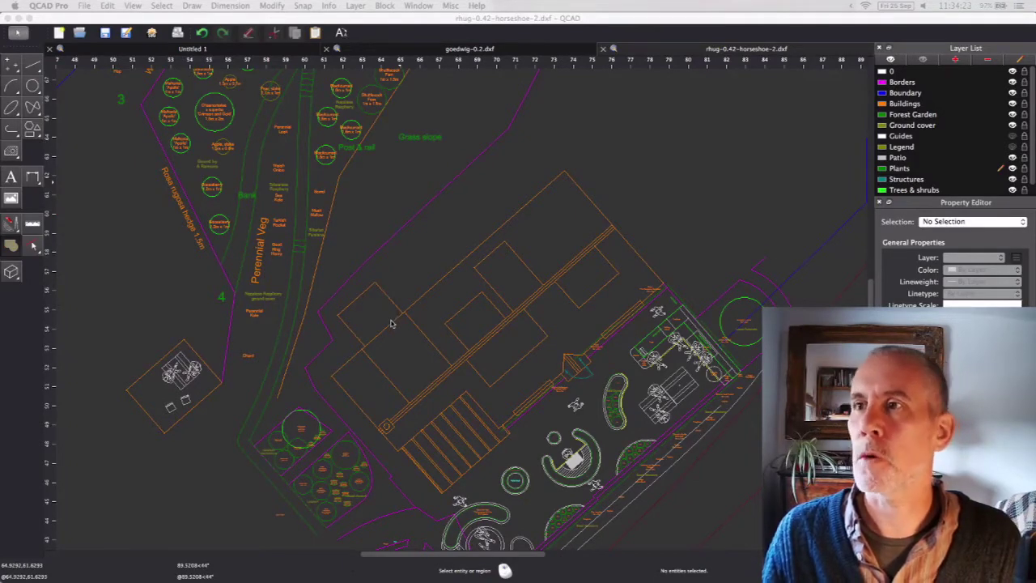
{"action": "scroll", "coordinate": [392, 321], "scroll_direction": "up", "scroll_amount": 5}
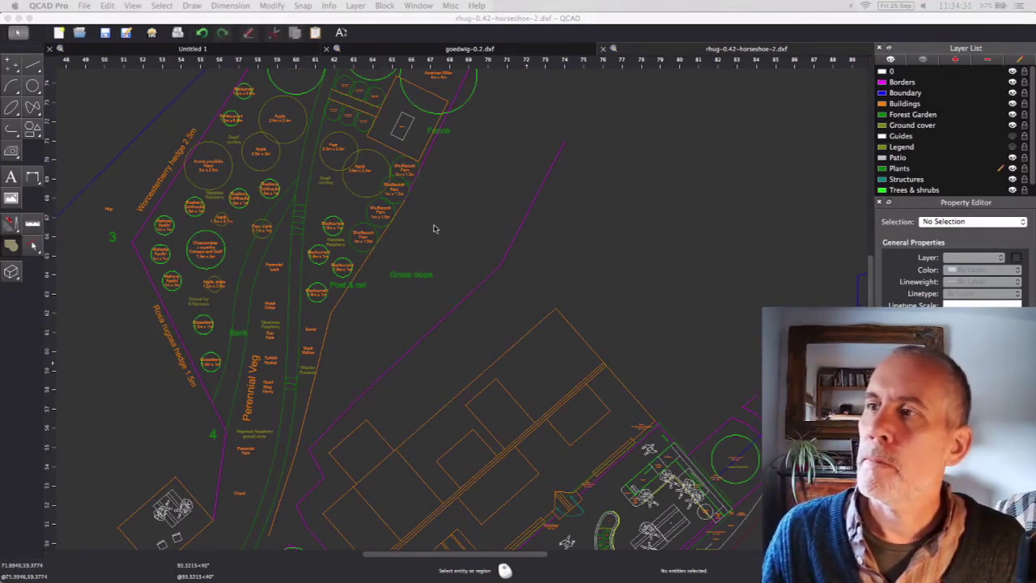
{"action": "scroll", "coordinate": [433, 228], "scroll_direction": "down", "scroll_amount": 5}
{"action": "scroll", "coordinate": [433, 228], "scroll_direction": "right", "scroll_amount": 3}
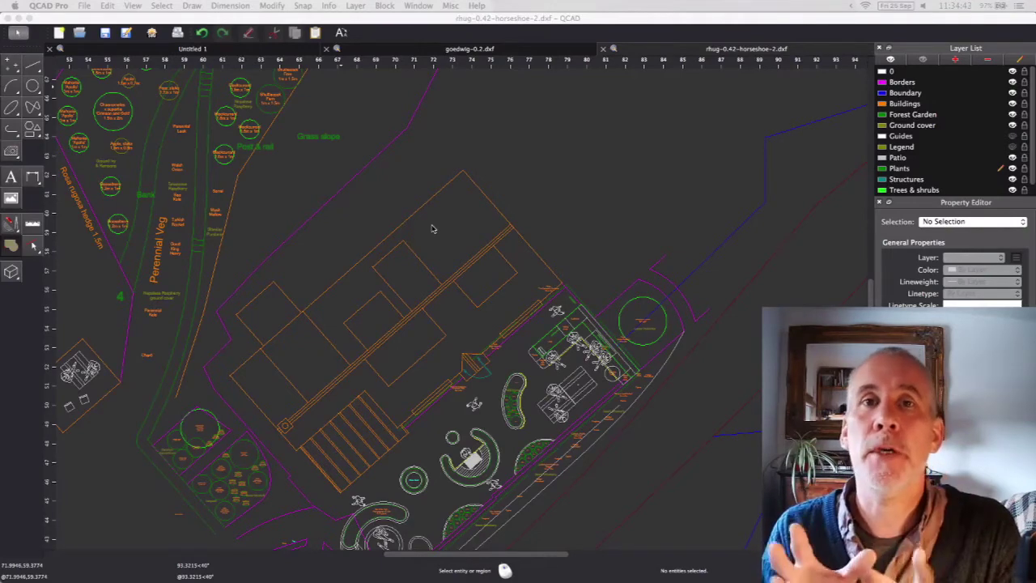
{"action": "scroll", "coordinate": [476, 518], "scroll_direction": "up", "scroll_amount": 3}
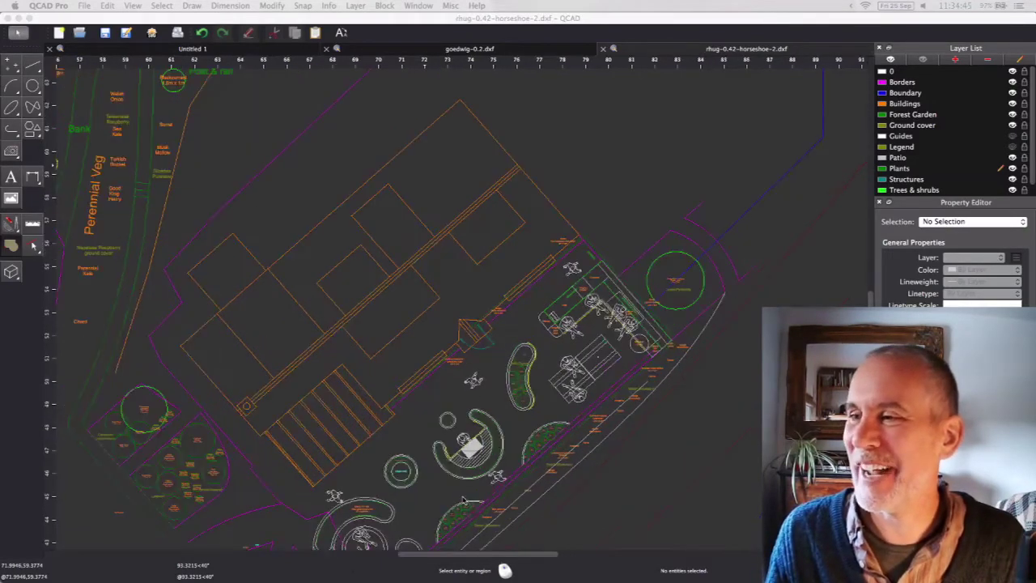
{"action": "scroll", "coordinate": [463, 495], "scroll_direction": "up", "scroll_amount": 2}
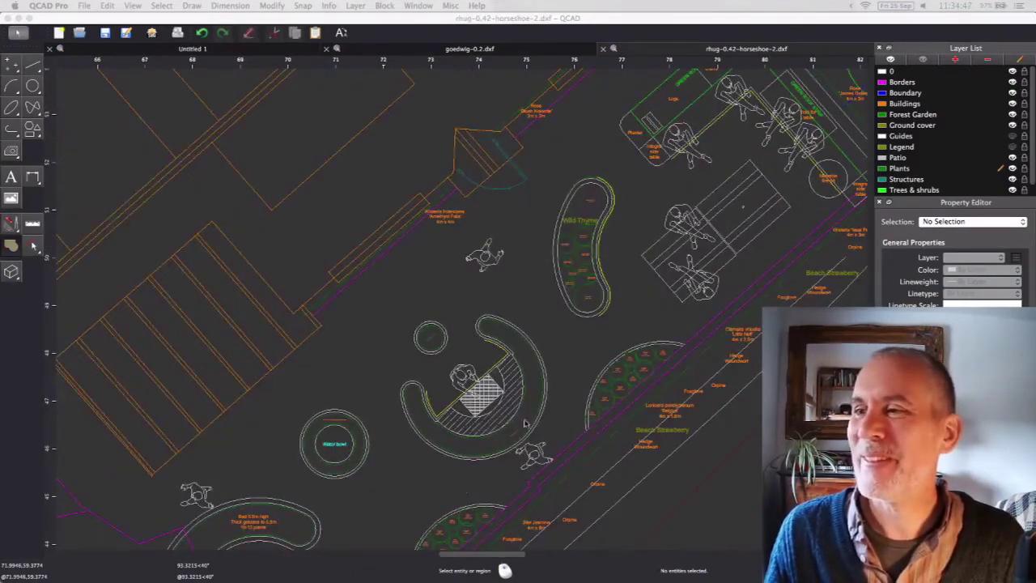
{"action": "scroll", "coordinate": [505, 451], "scroll_direction": "up", "scroll_amount": 1}
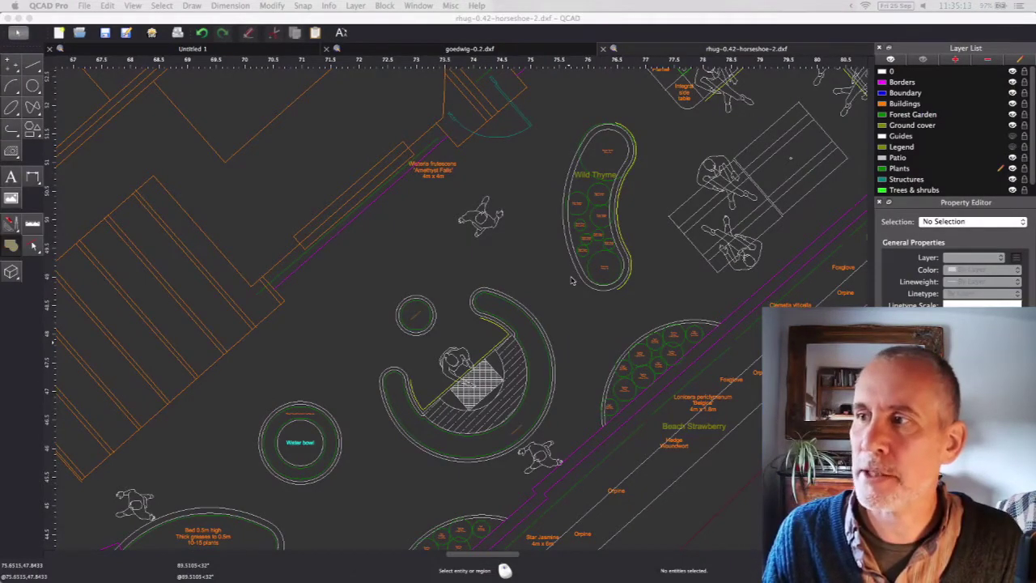
{"action": "scroll", "coordinate": [573, 283], "scroll_direction": "down", "scroll_amount": 3}
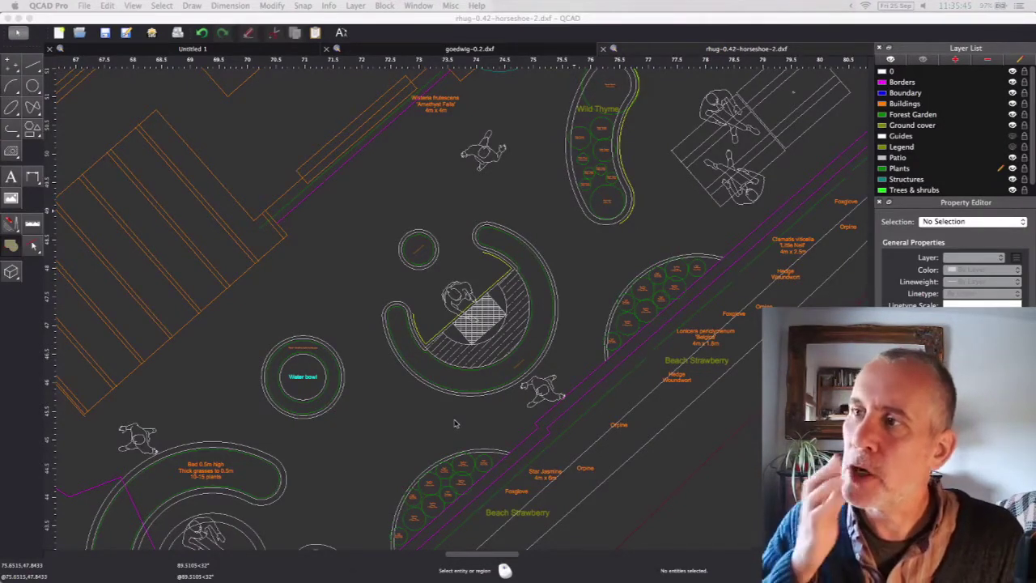
Switch to Opera, open the rosearch-sketch image from the rhug folder at full size, and close the Fastmail tab
{"action": "key", "text": "super+Tab"}
{"action": "key", "text": "super+Tab"}
{"action": "key", "text": "super+Tab"}
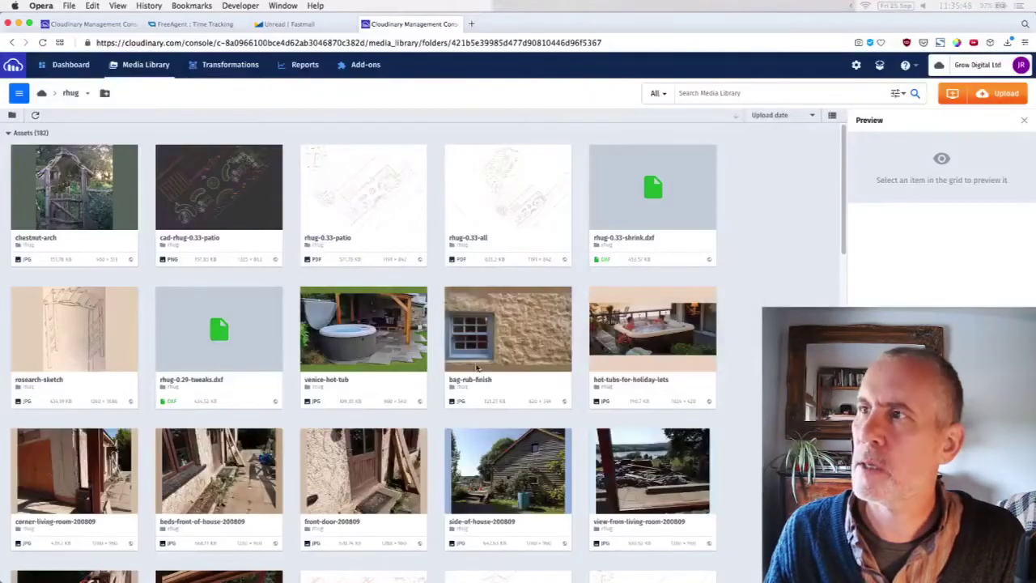
{"action": "left_click", "coordinate": [89, 355]}
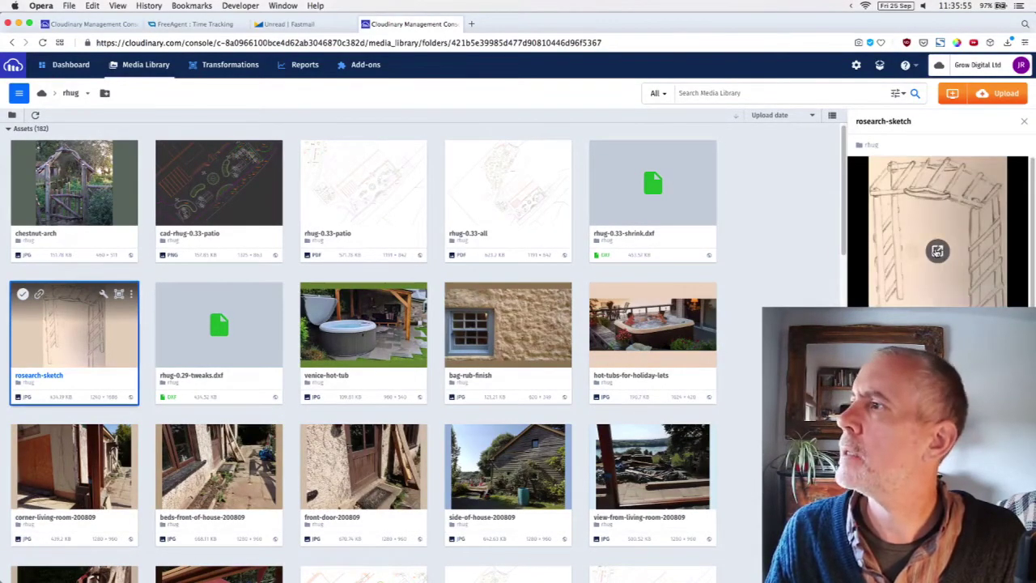
{"action": "left_click", "coordinate": [936, 251]}
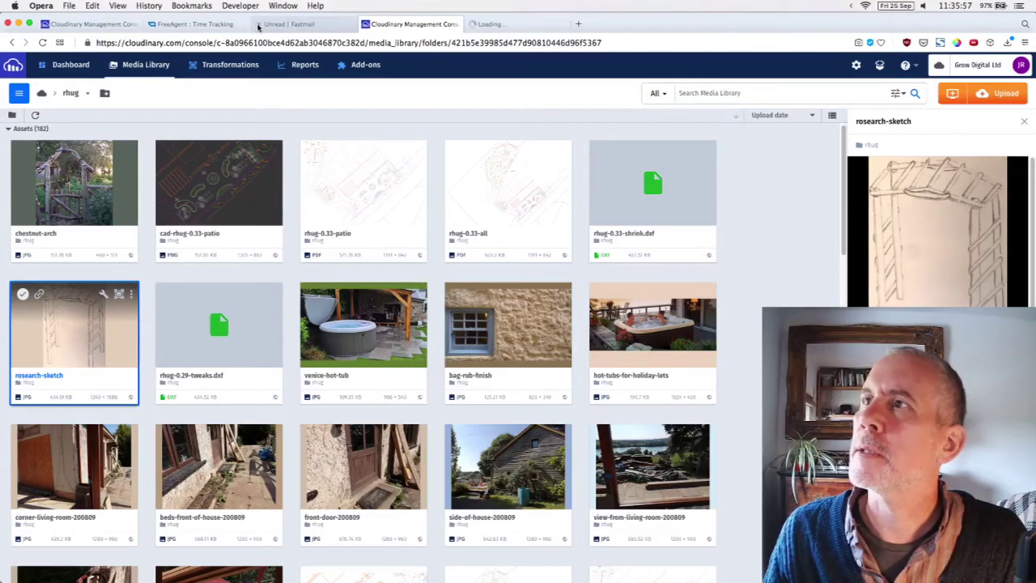
{"action": "left_click", "coordinate": [257, 25]}
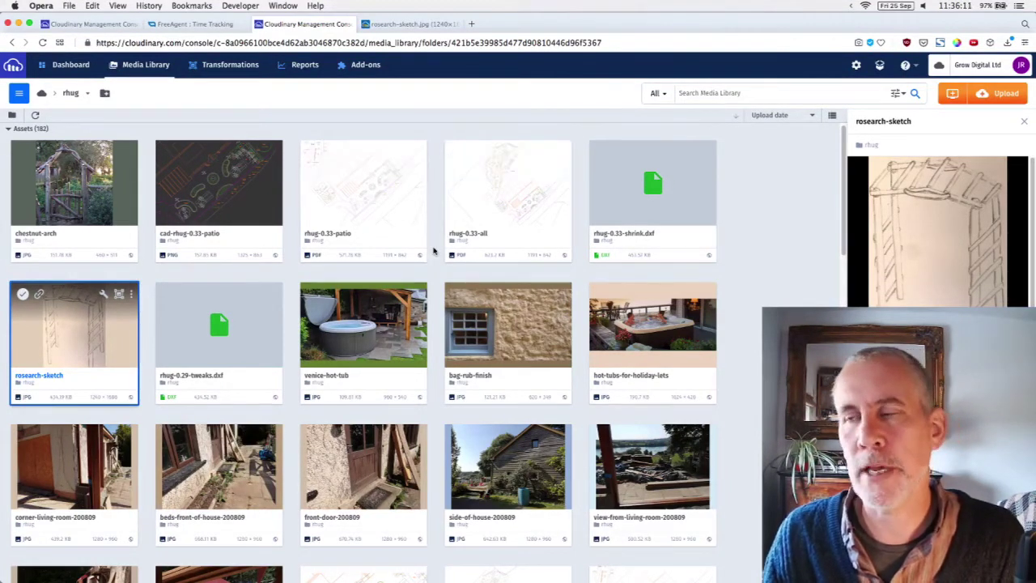
{"action": "left_click", "coordinate": [405, 24]}
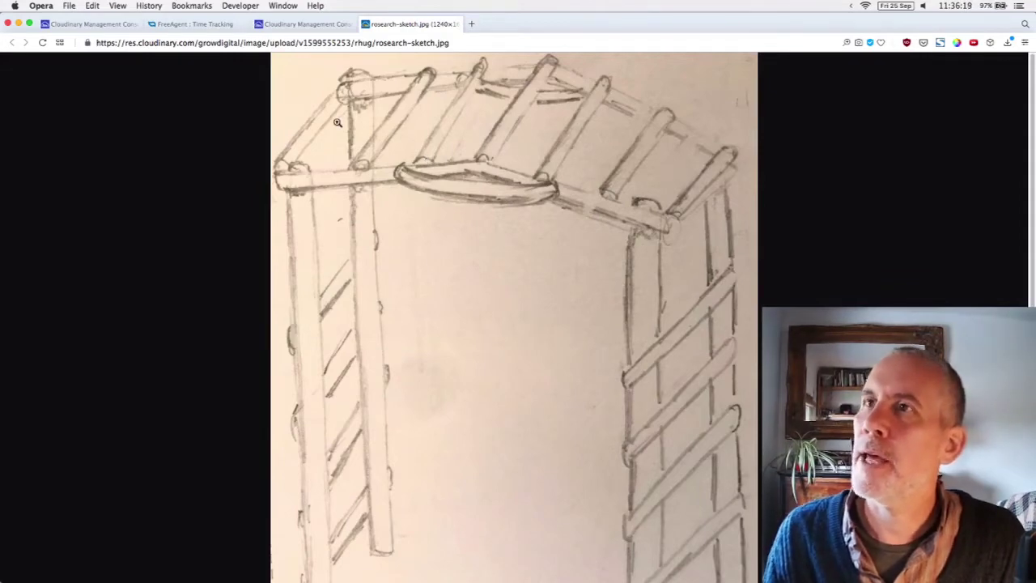
Switch back to QCAD and review the patio around the horseshoe-shaped bed
{"action": "key", "text": "super+Tab"}
{"action": "key", "text": "super+Tab"}
{"action": "key", "text": "super+Tab"}
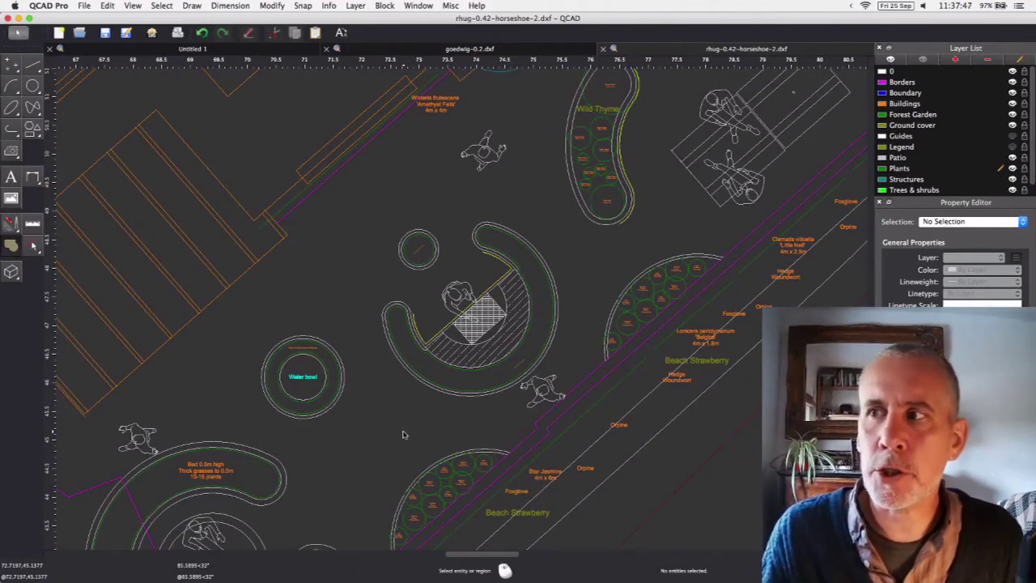
{"action": "scroll", "coordinate": [408, 441], "scroll_direction": "down", "scroll_amount": 1}
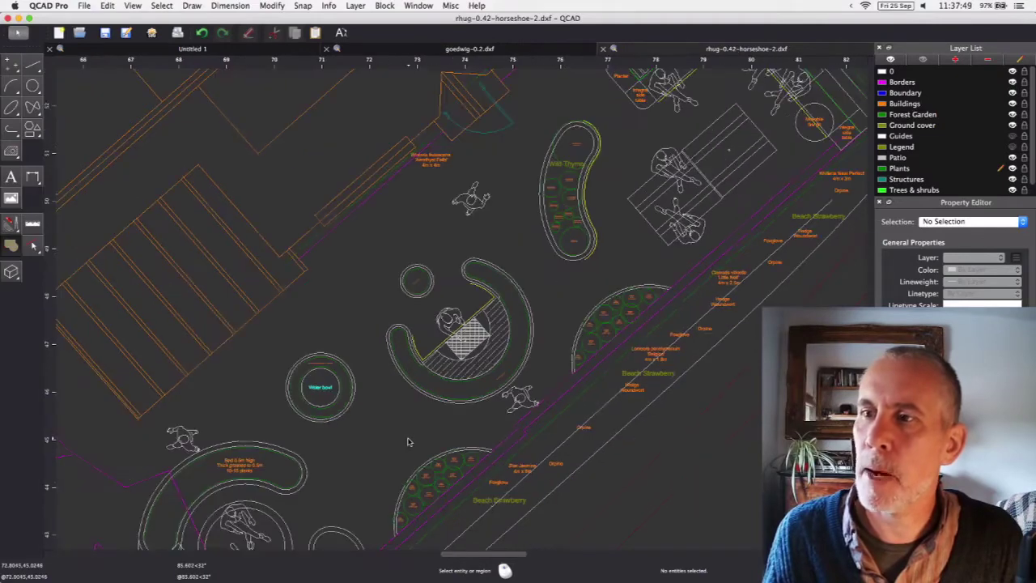
{"action": "scroll", "coordinate": [403, 442], "scroll_direction": "down", "scroll_amount": 1}
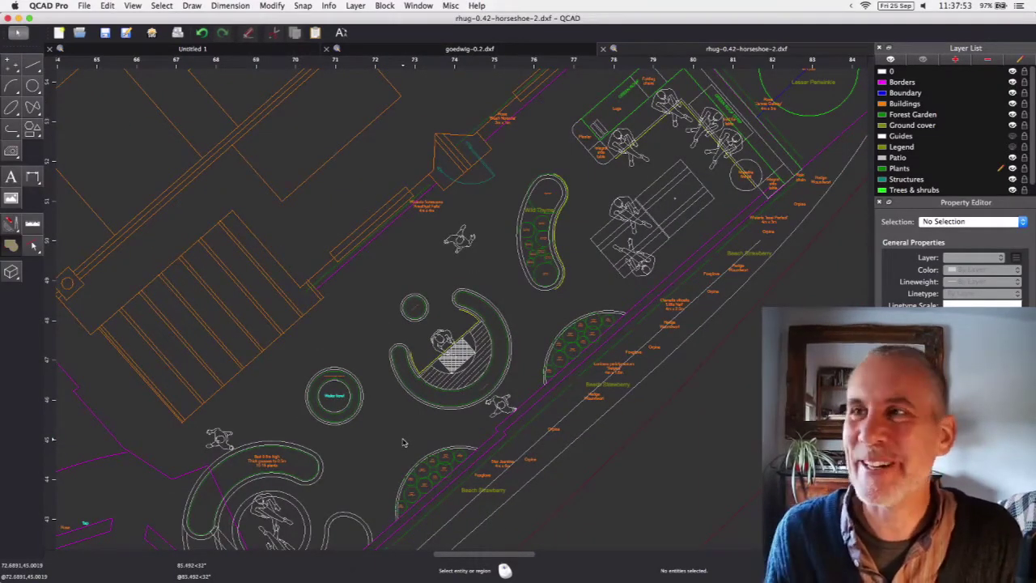
{"action": "key", "text": "super+Tab"}
{"action": "key", "text": "super+Tab"}
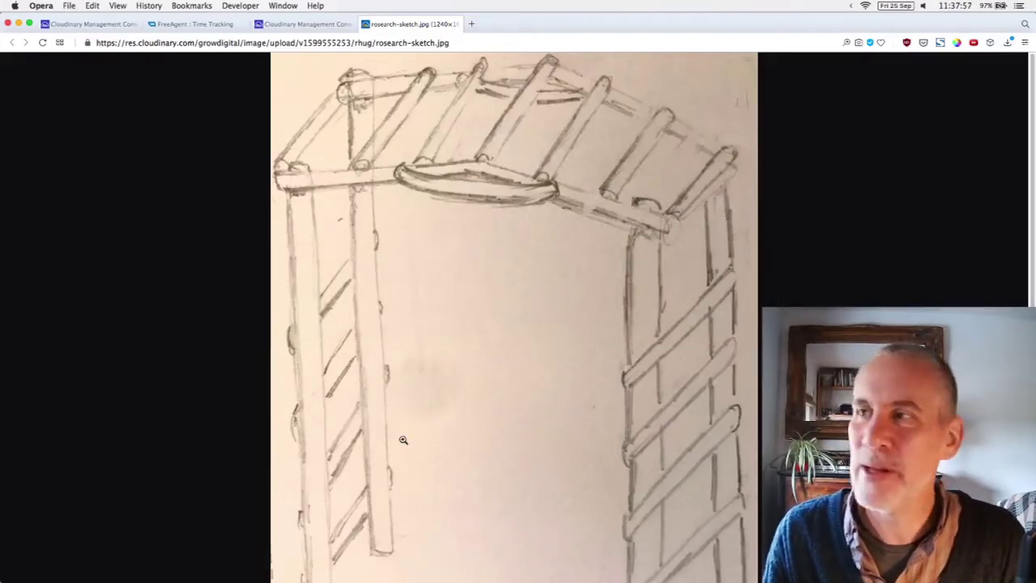
{"action": "key", "text": "super+t"}
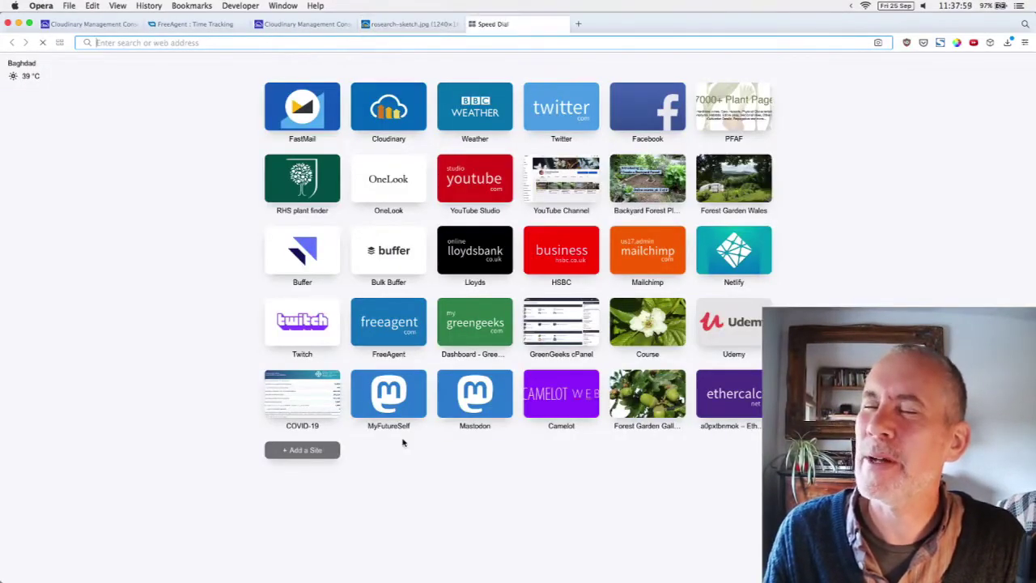
{"action": "type", "text": "molini"}
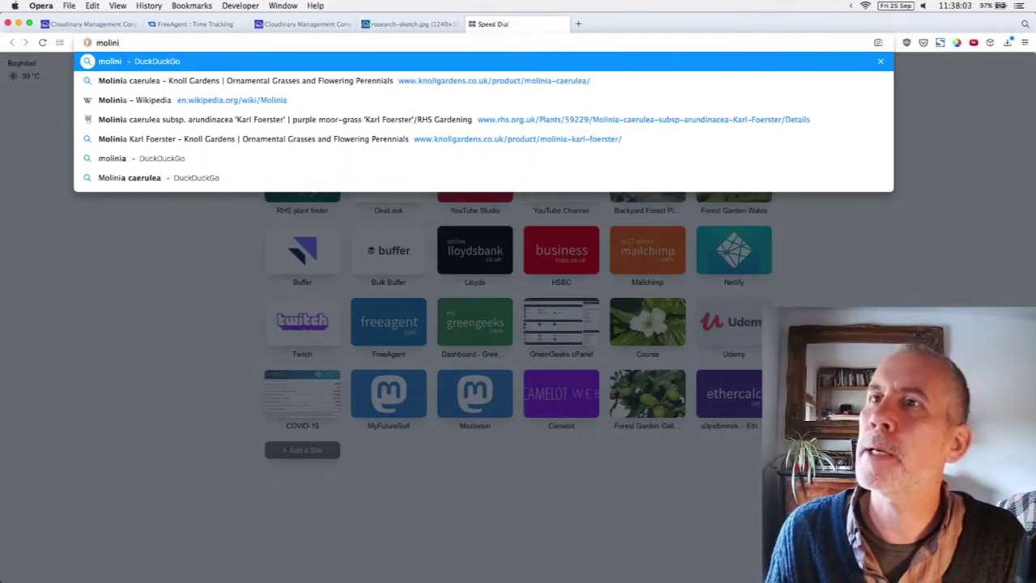
{"action": "key", "text": "Down"}
{"action": "key", "text": "Down"}
{"action": "key", "text": "Down"}
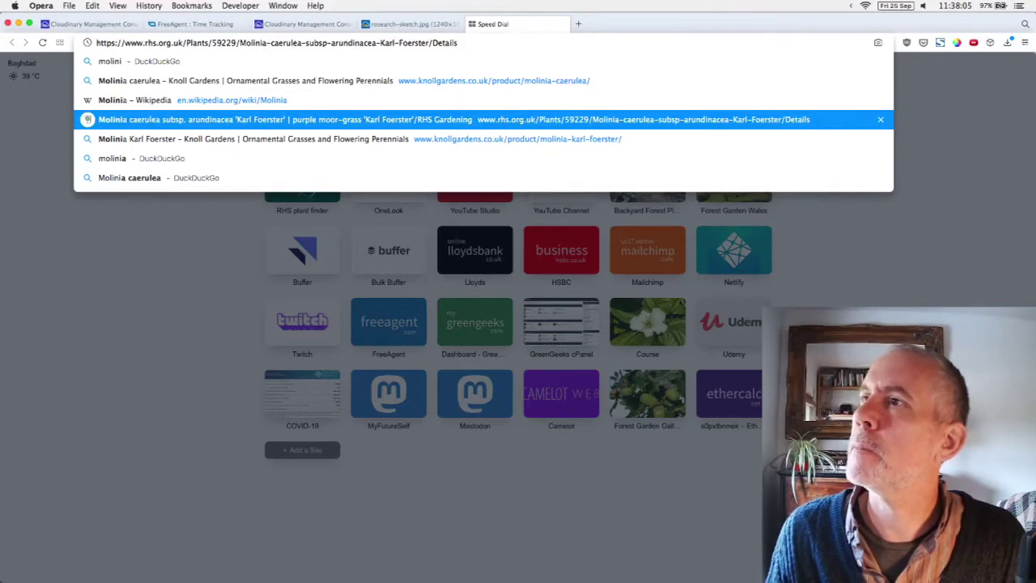
{"action": "key", "text": "Down"}
{"action": "key", "text": "alt+shift+Left"}
{"action": "key", "text": "alt+shift+Left"}
{"action": "key", "text": "alt+shift+Left"}
{"action": "key", "text": "alt+shift+Left"}
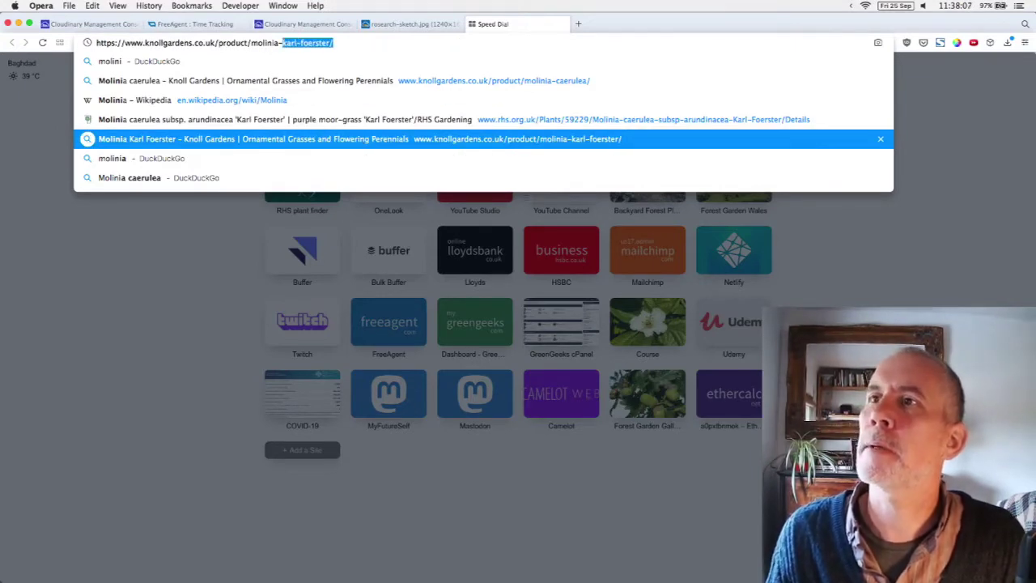
{"action": "key", "text": "BackSpace"}
{"action": "key", "text": "Return"}
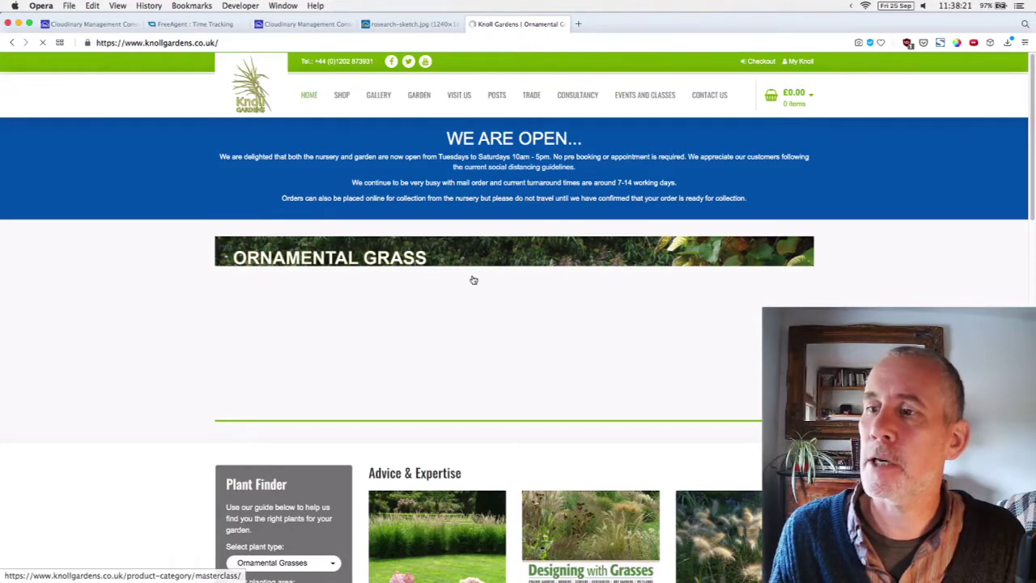
Search the Plant Finder for Ornamental Grasses with the planting area Native to the UK and browse the resulting plants
{"action": "scroll", "coordinate": [407, 310], "scroll_direction": "down", "scroll_amount": 1}
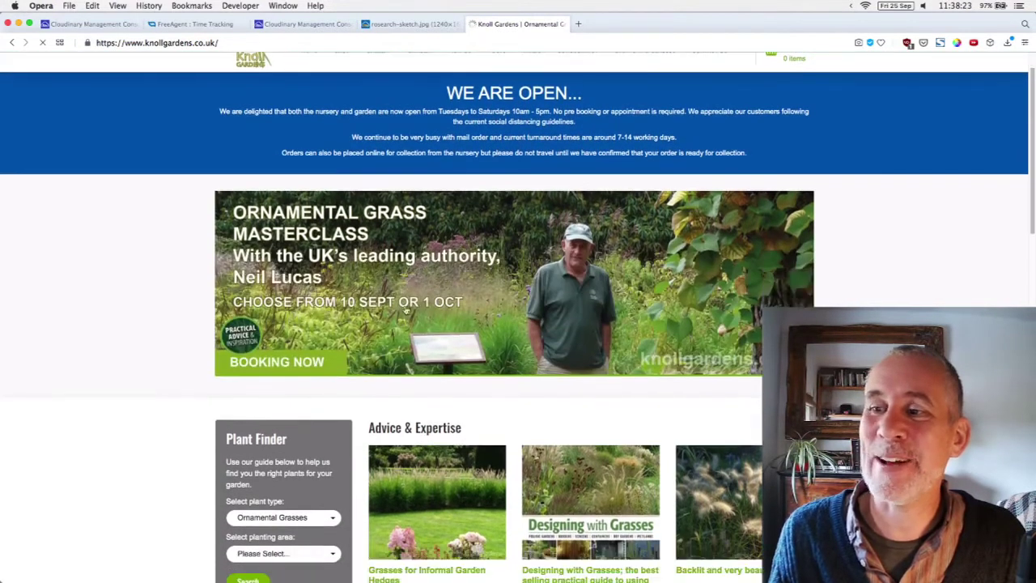
{"action": "scroll", "coordinate": [328, 437], "scroll_direction": "down", "scroll_amount": 1}
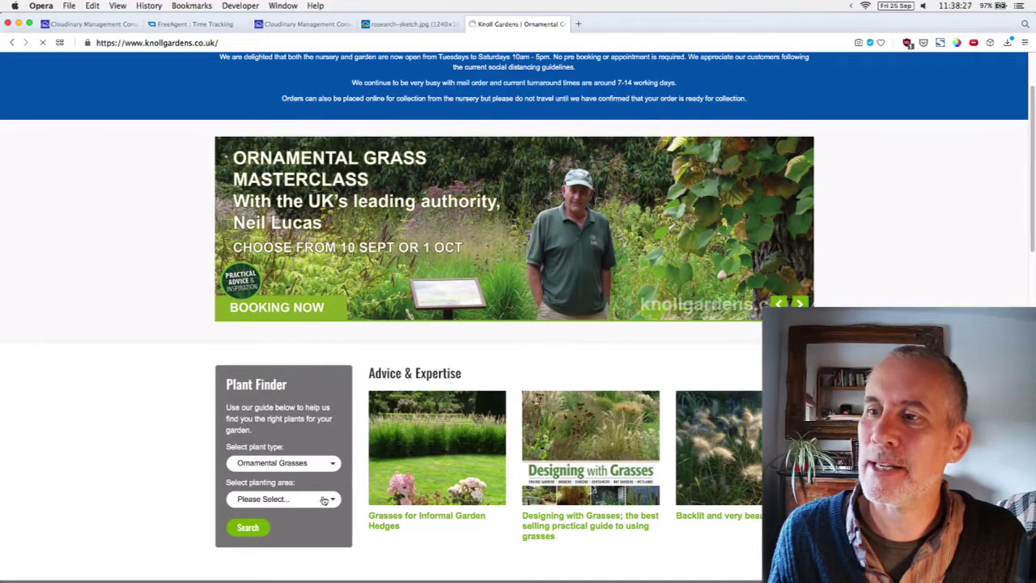
{"action": "left_click", "coordinate": [324, 500]}
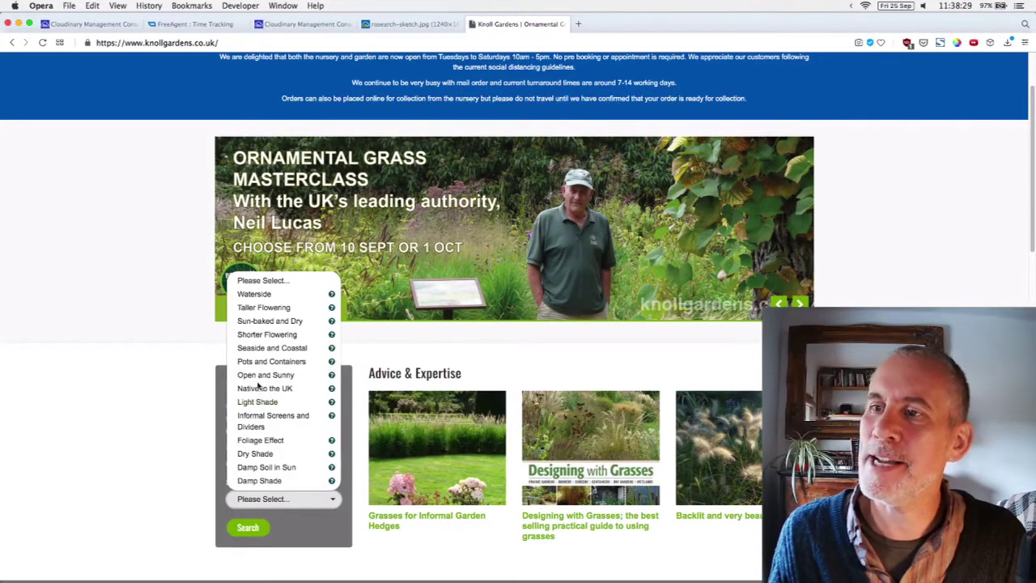
{"action": "left_click", "coordinate": [259, 388]}
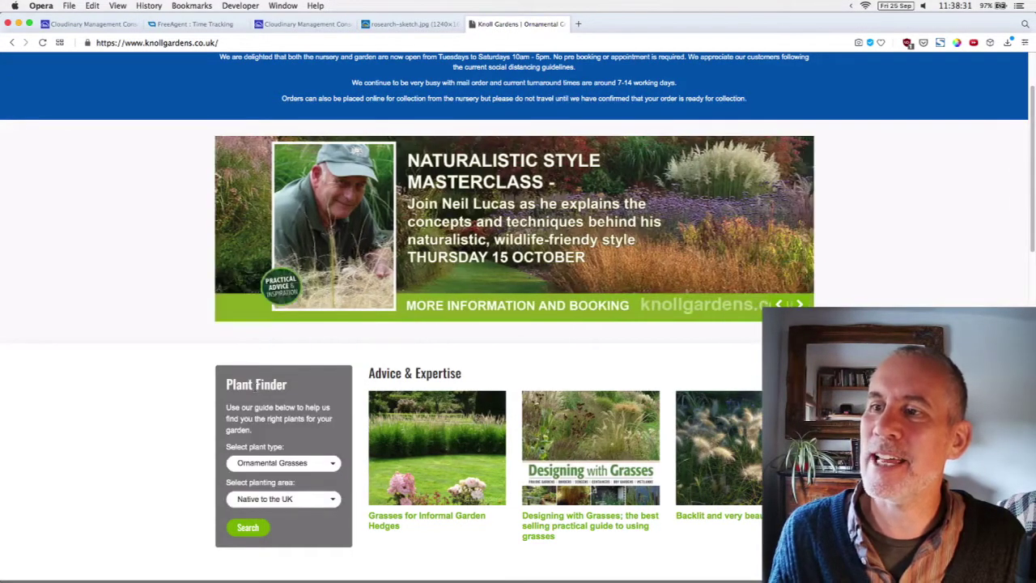
{"action": "left_click", "coordinate": [248, 530]}
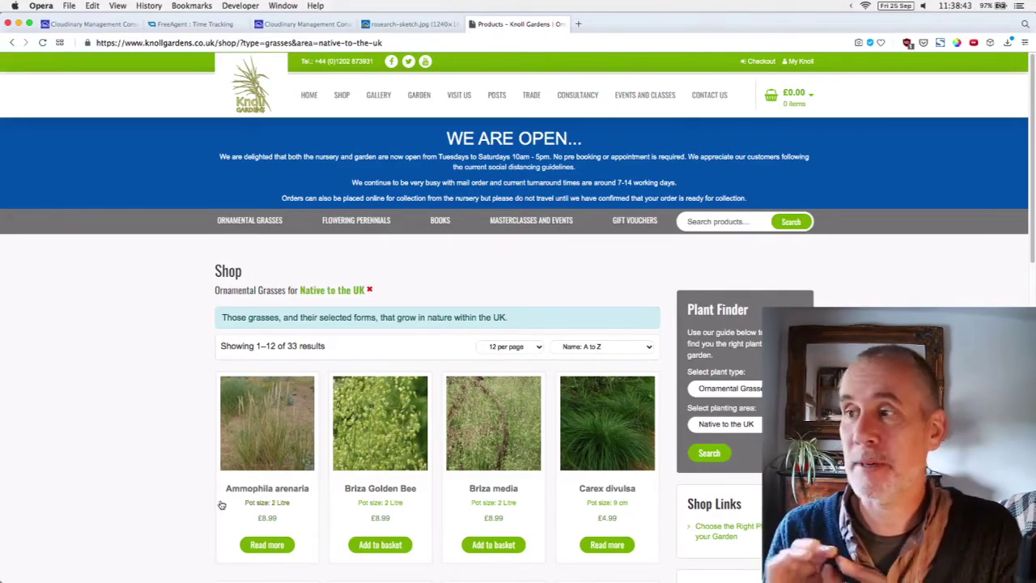
{"action": "scroll", "coordinate": [143, 448], "scroll_direction": "down", "scroll_amount": 1}
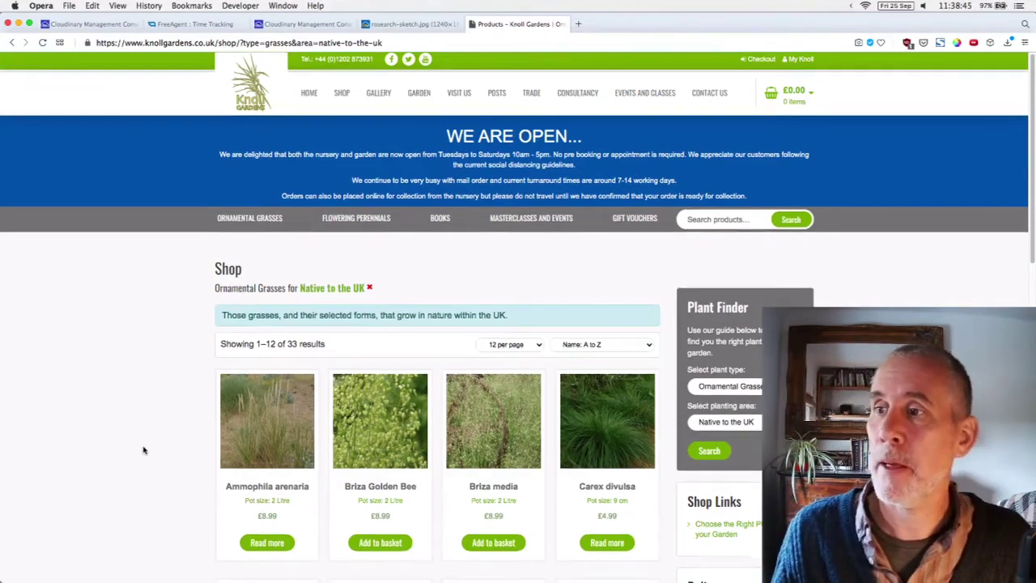
{"action": "scroll", "coordinate": [158, 436], "scroll_direction": "down", "scroll_amount": 3}
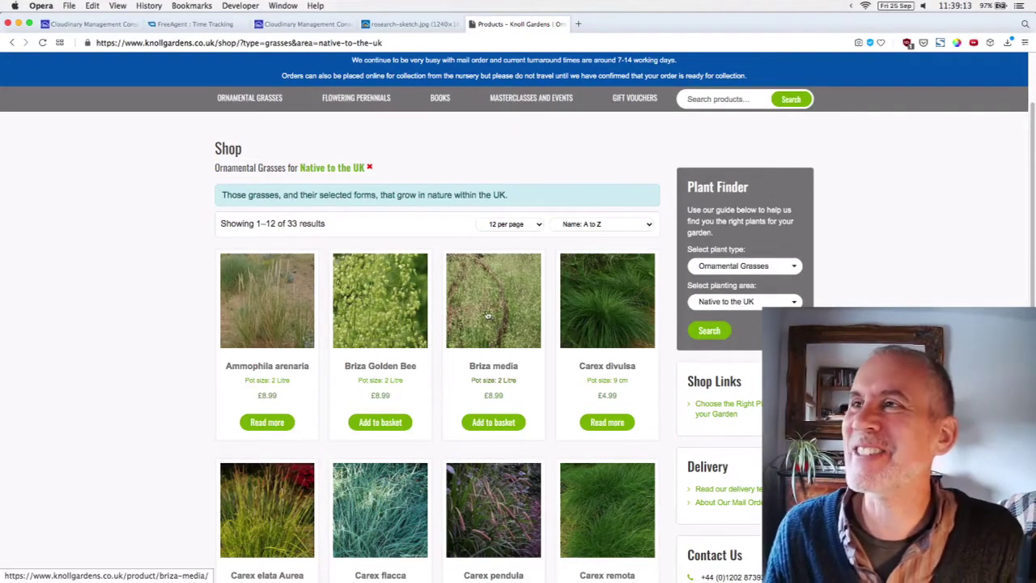
Close the Knoll Gardens tab and open the Rhug home page on Simplenote in a new tab
{"action": "left_click", "coordinate": [473, 27]}
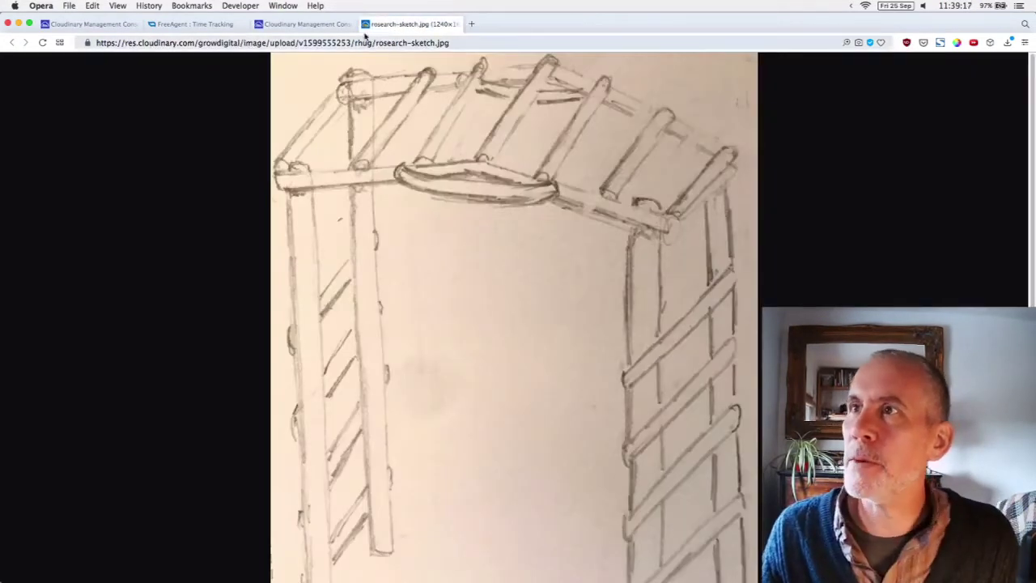
{"action": "left_click", "coordinate": [319, 26]}
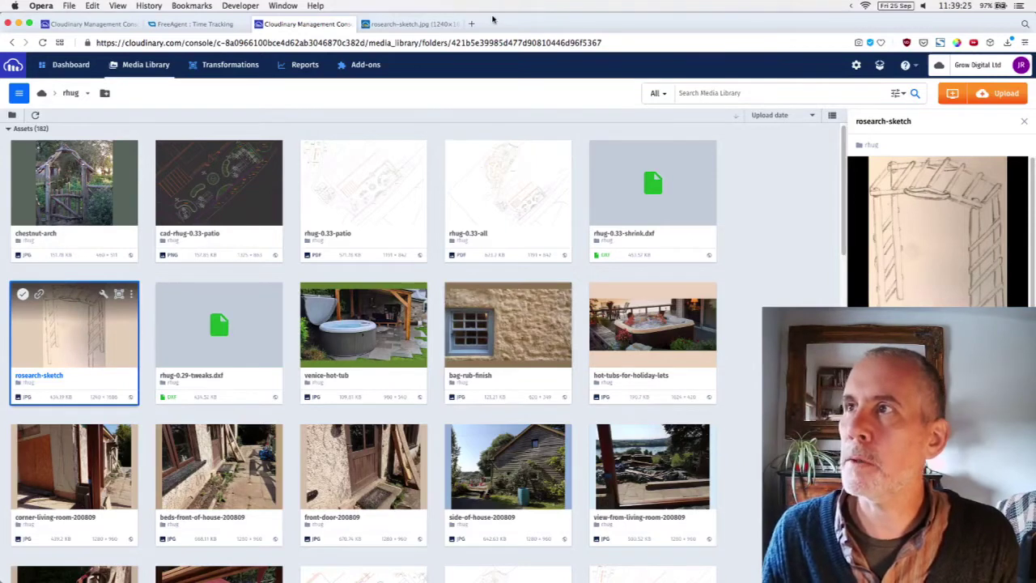
{"action": "left_click", "coordinate": [473, 25]}
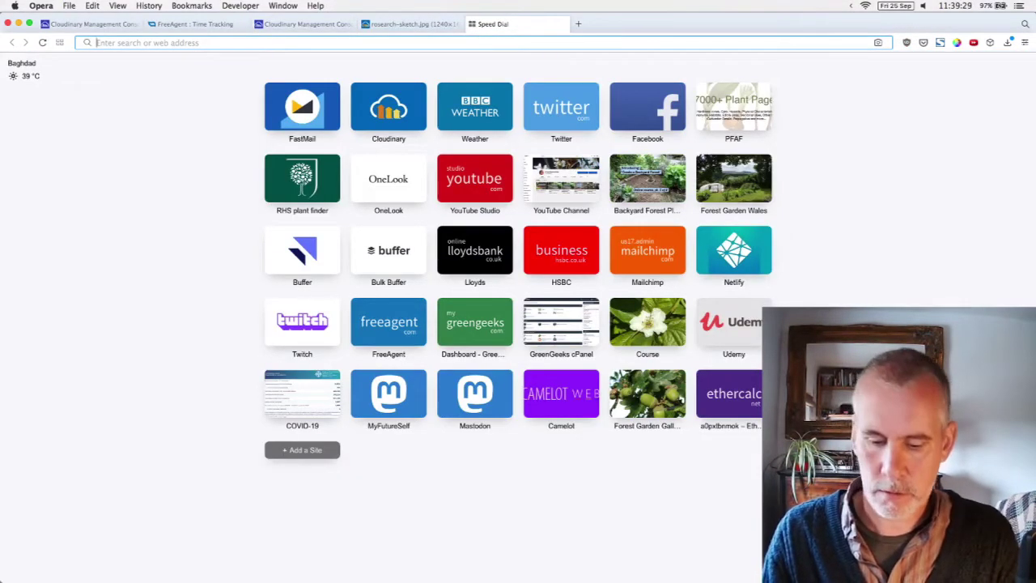
{"action": "type", "text": "simple"}
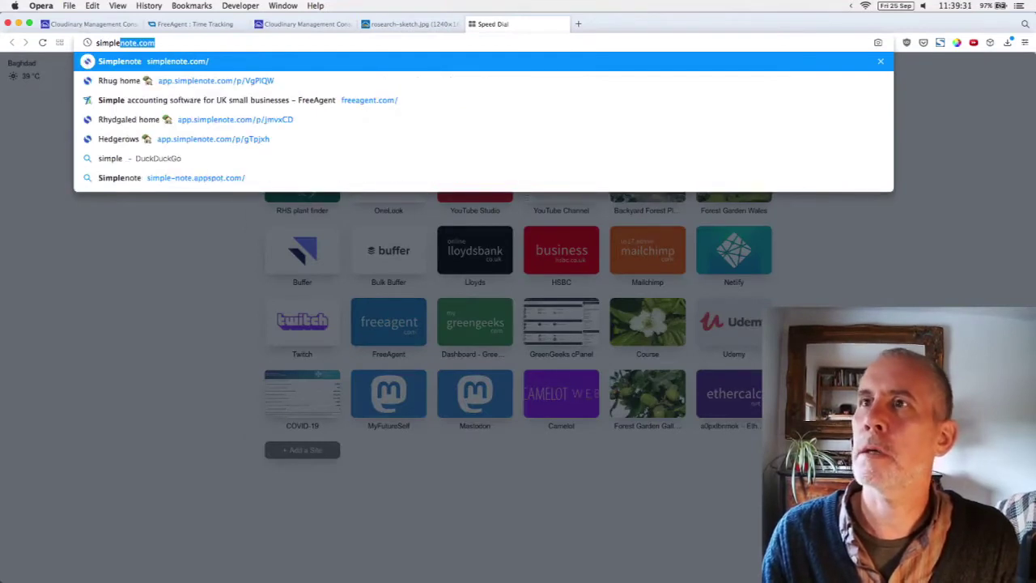
{"action": "key", "text": "Down"}
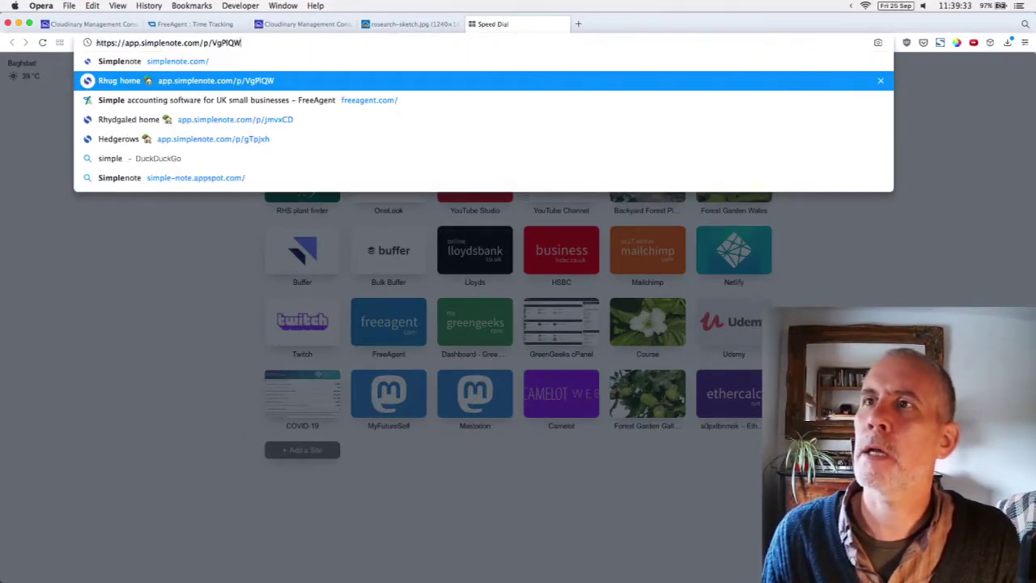
{"action": "key", "text": "Return"}
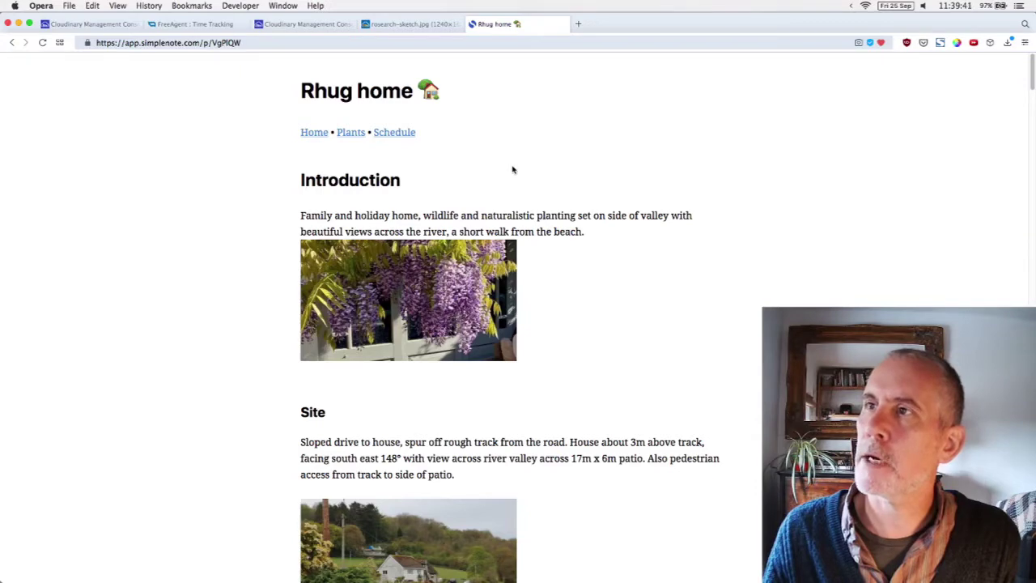
Look over the Files section of the Rhug home page, with its latest CAD and PDF links
{"action": "scroll", "coordinate": [512, 170], "scroll_direction": "down", "scroll_amount": 5}
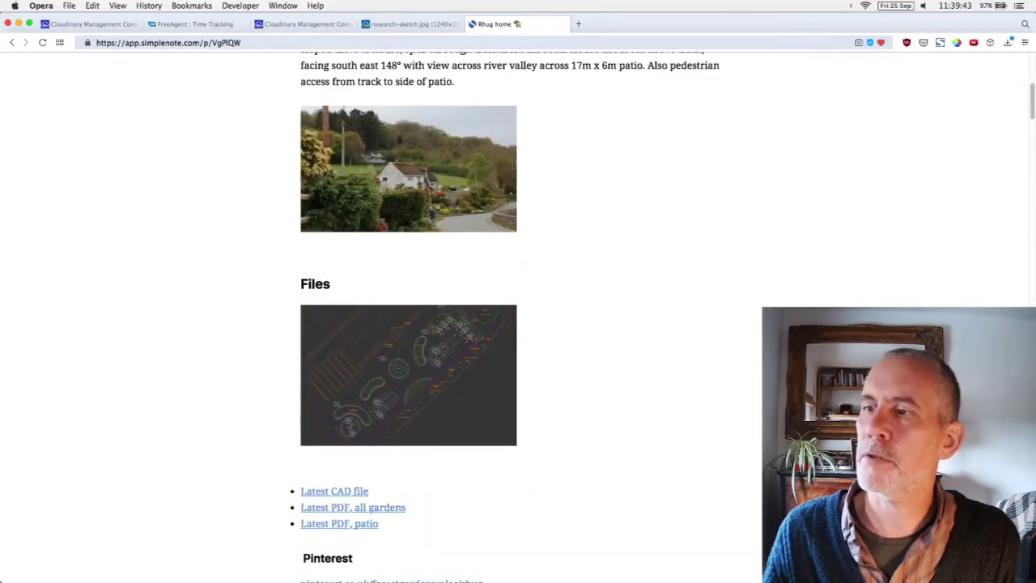
{"action": "scroll", "coordinate": [513, 170], "scroll_direction": "down", "scroll_amount": 2}
{"action": "scroll", "coordinate": [453, 238], "scroll_direction": "down", "scroll_amount": 1}
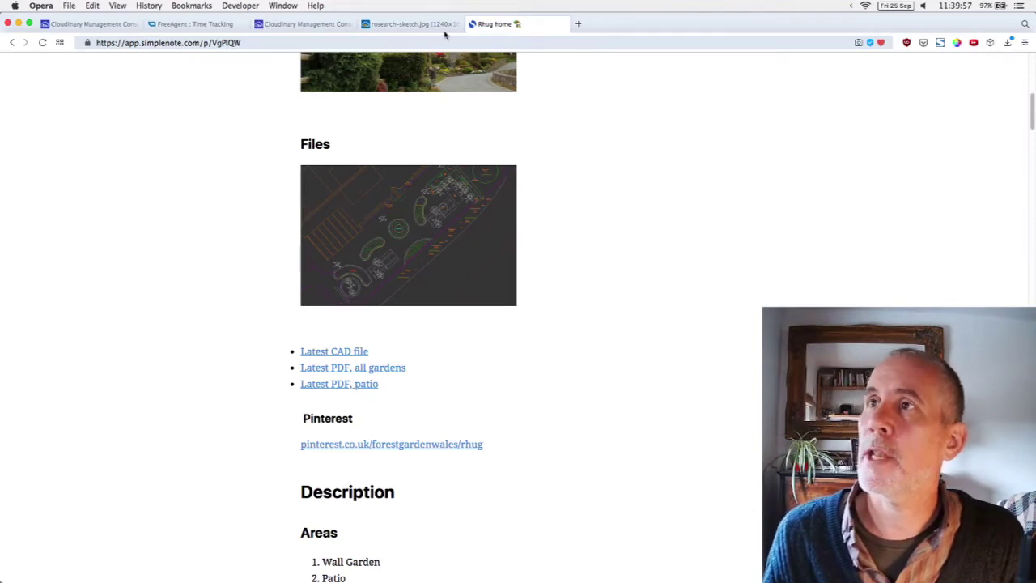
Switch to QCAD and review the patio layout in rhug-0.42-horseshoe-2.dxf
{"action": "key", "text": "super+Tab"}
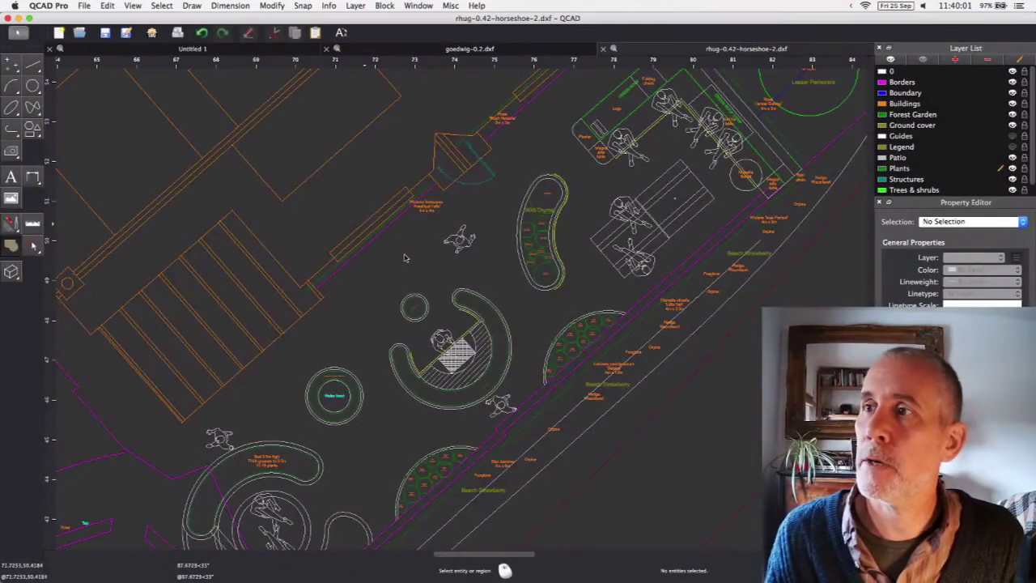
{"action": "scroll", "coordinate": [404, 258], "scroll_direction": "down", "scroll_amount": 5}
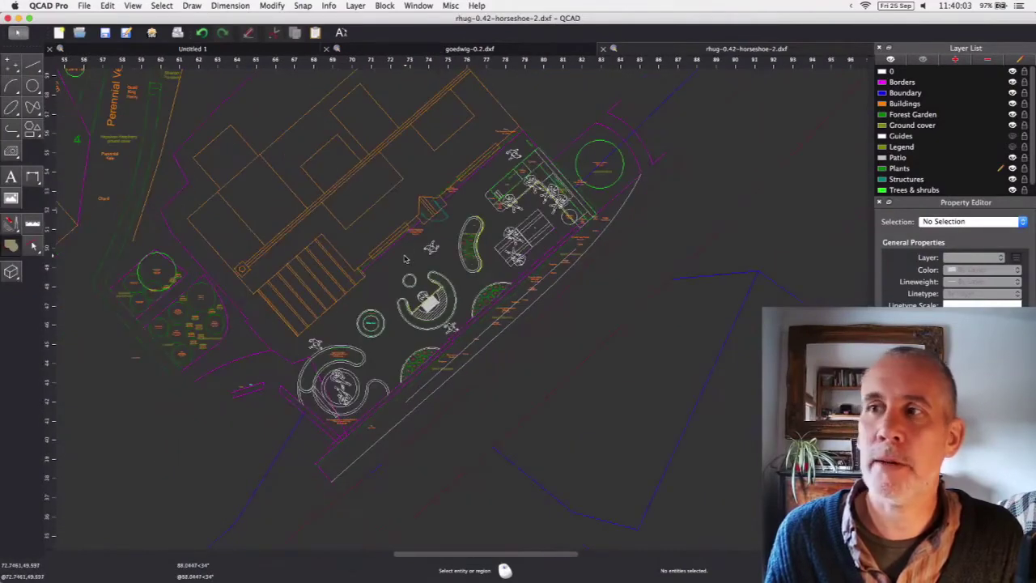
{"action": "scroll", "coordinate": [392, 276], "scroll_direction": "up", "scroll_amount": 3}
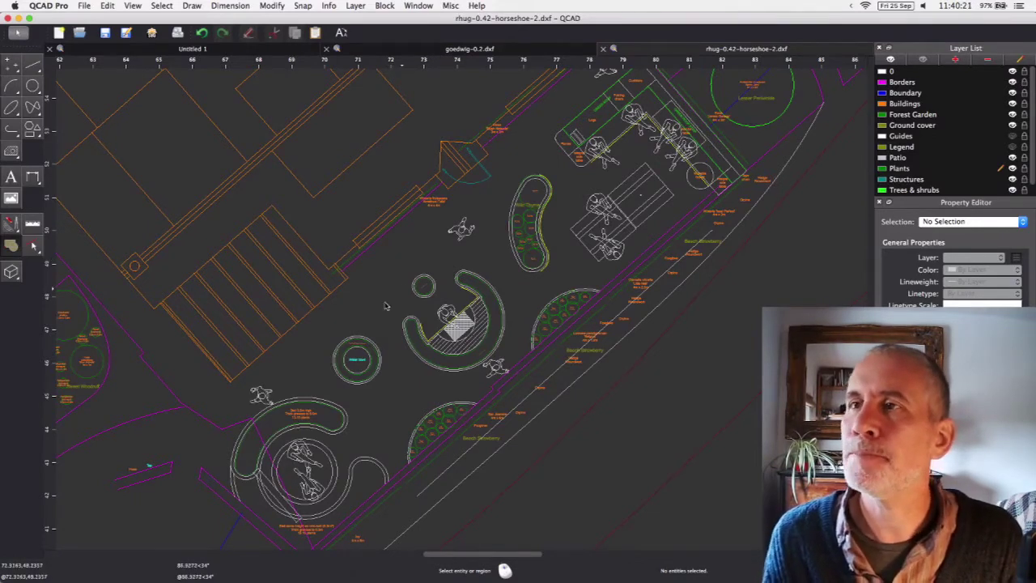
Open the print preview of the rhug drawing and try a drawing scale of 0.0012
{"action": "left_click", "coordinate": [82, 6]}
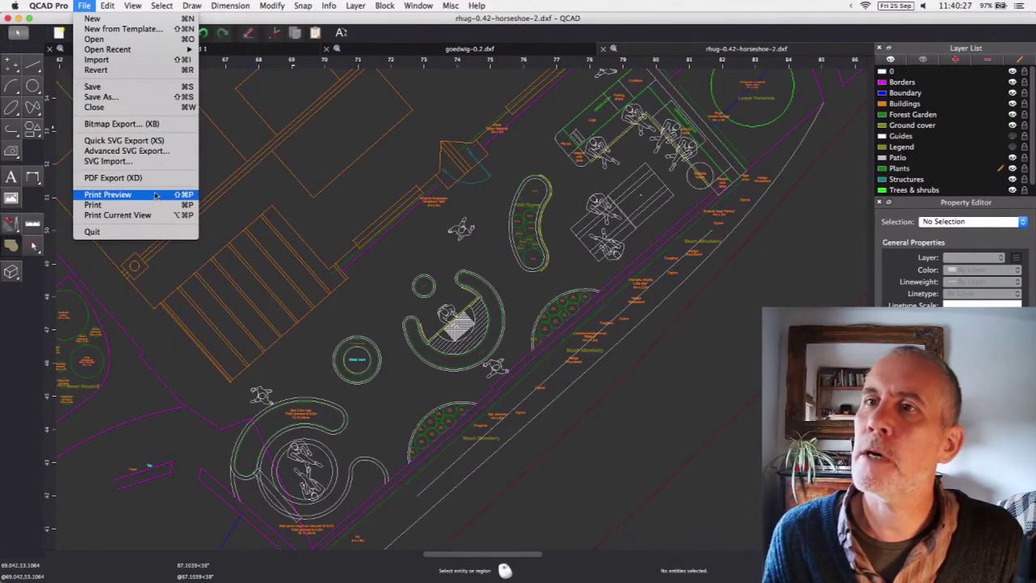
{"action": "left_click", "coordinate": [155, 195]}
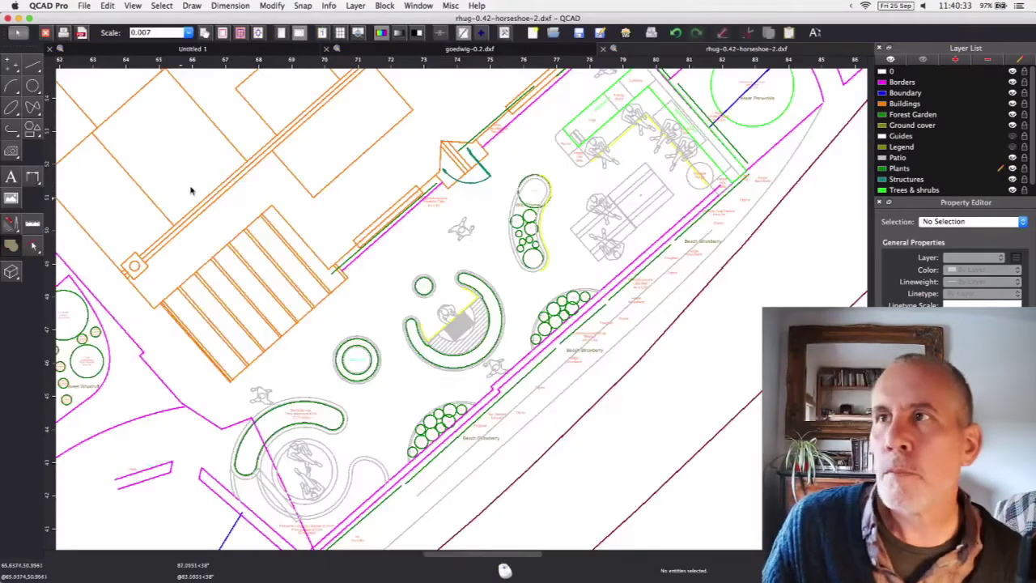
{"action": "double_click", "coordinate": [147, 32]}
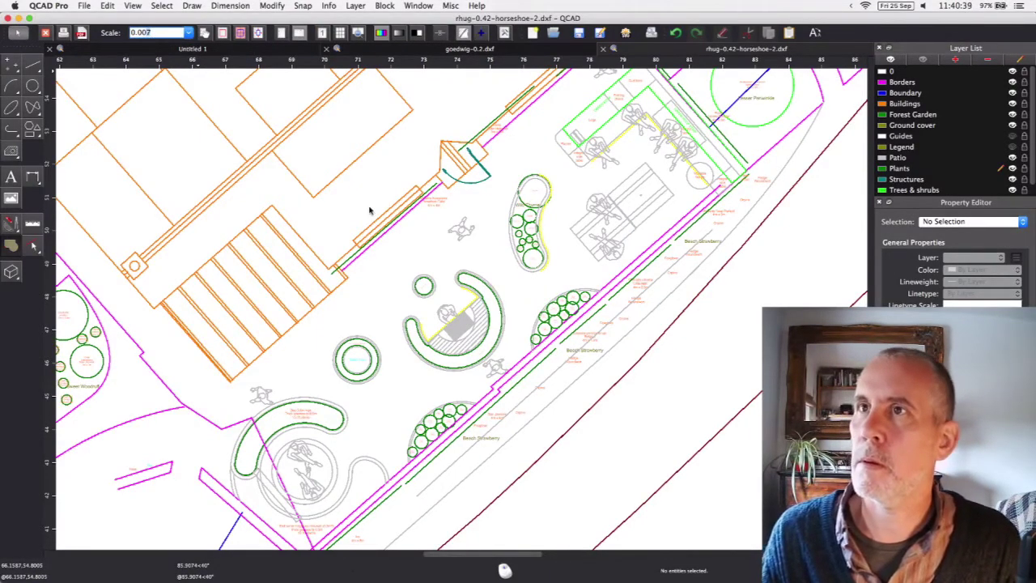
{"action": "type", "text": "0.001"}
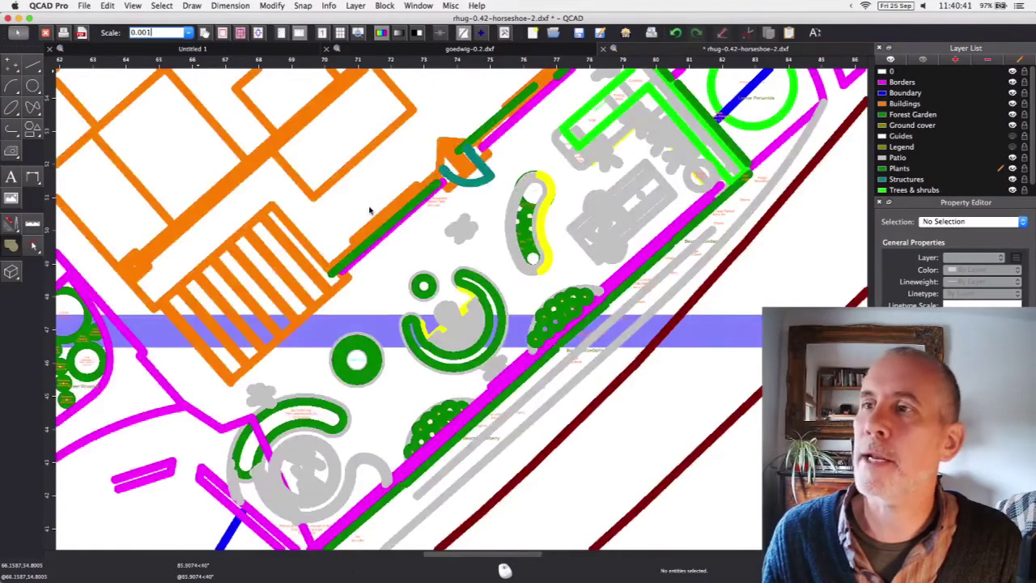
{"action": "type", "text": "2"}
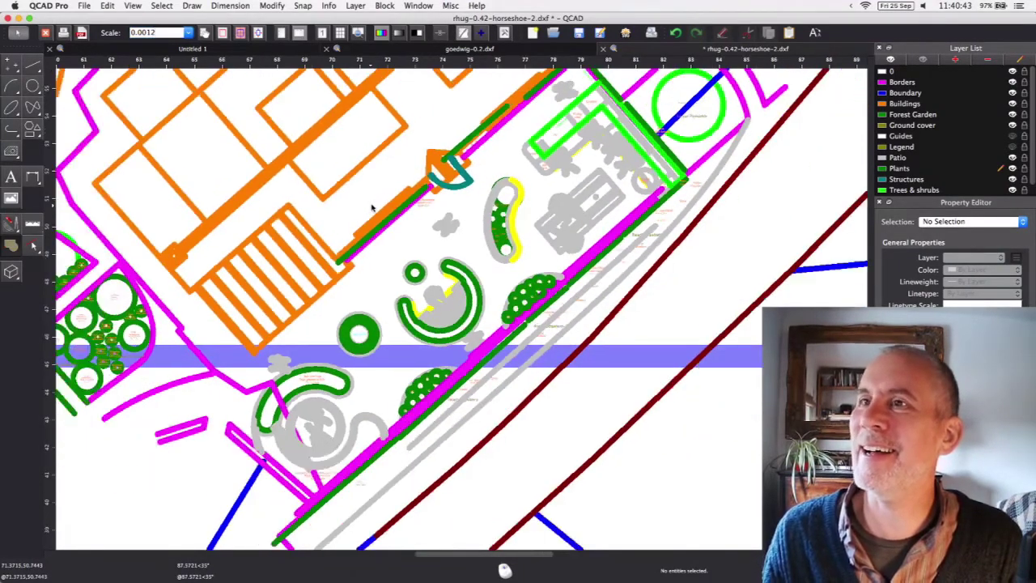
Try a drawing scale of 0.0007 in the print preview
{"action": "scroll", "coordinate": [371, 208], "scroll_direction": "down", "scroll_amount": 3}
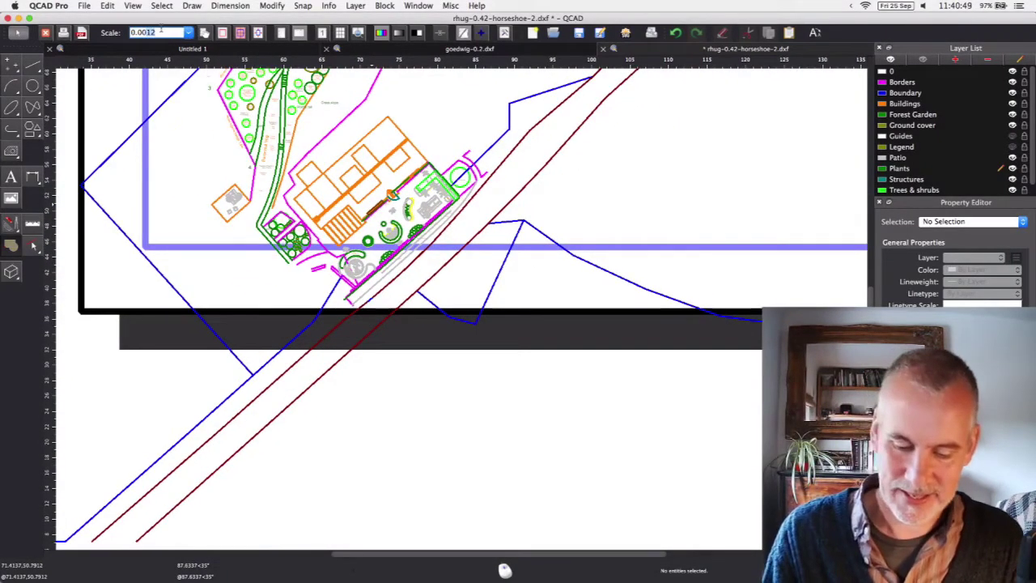
{"action": "type", "text": "0.000"}
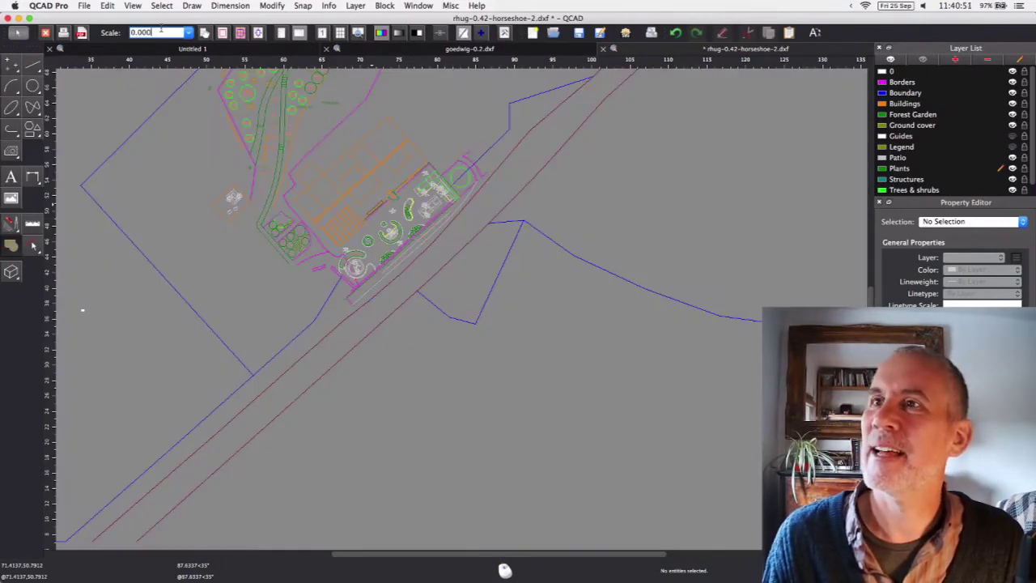
{"action": "type", "text": "7"}
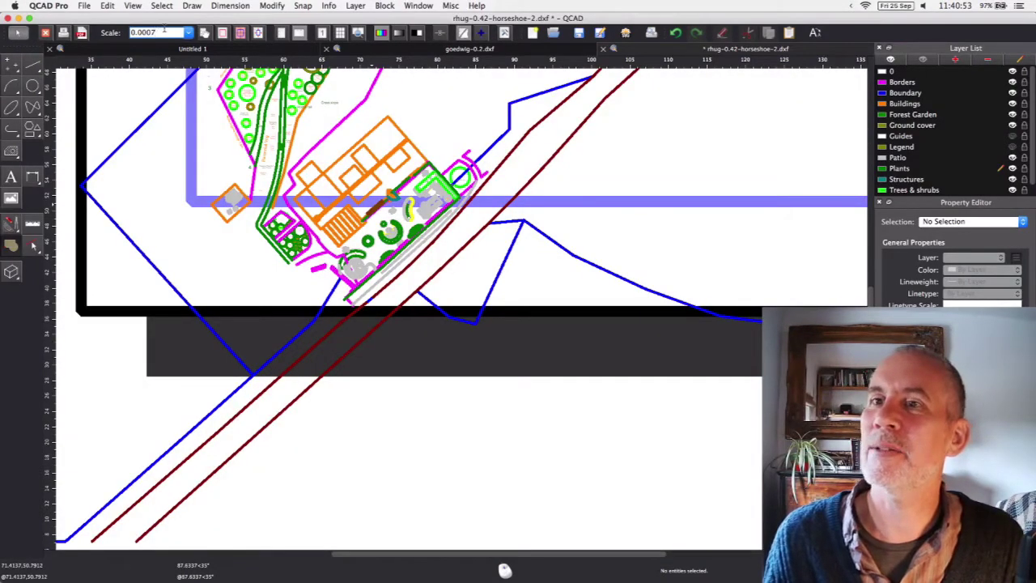
{"action": "key", "text": "super+Tab"}
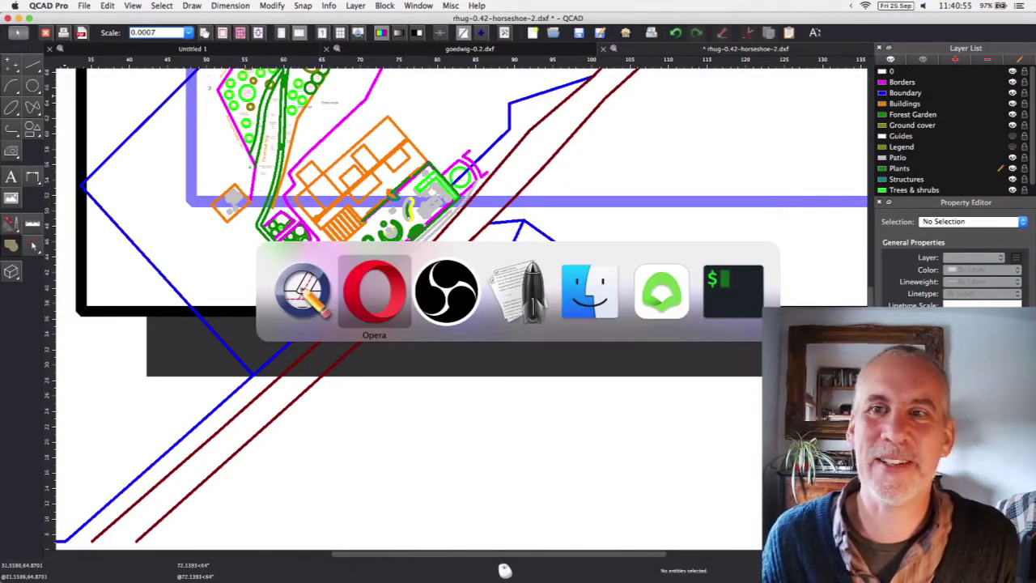
{"action": "key", "text": "super+Tab"}
{"action": "key", "text": "super+Tab"}
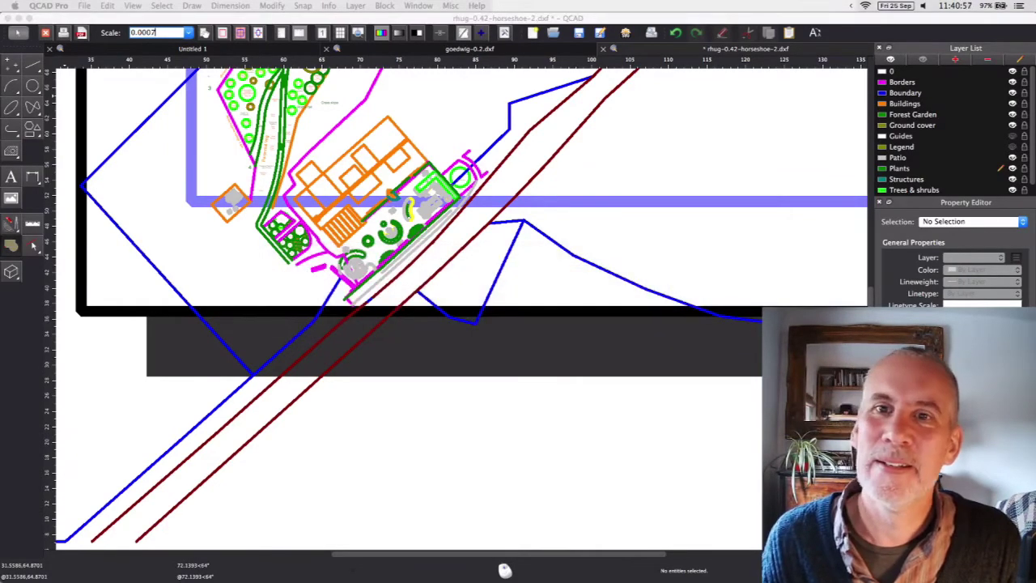
Set the print preview's drawing scale back to 0.007 and leave the preview
{"action": "left_click", "coordinate": [151, 34]}
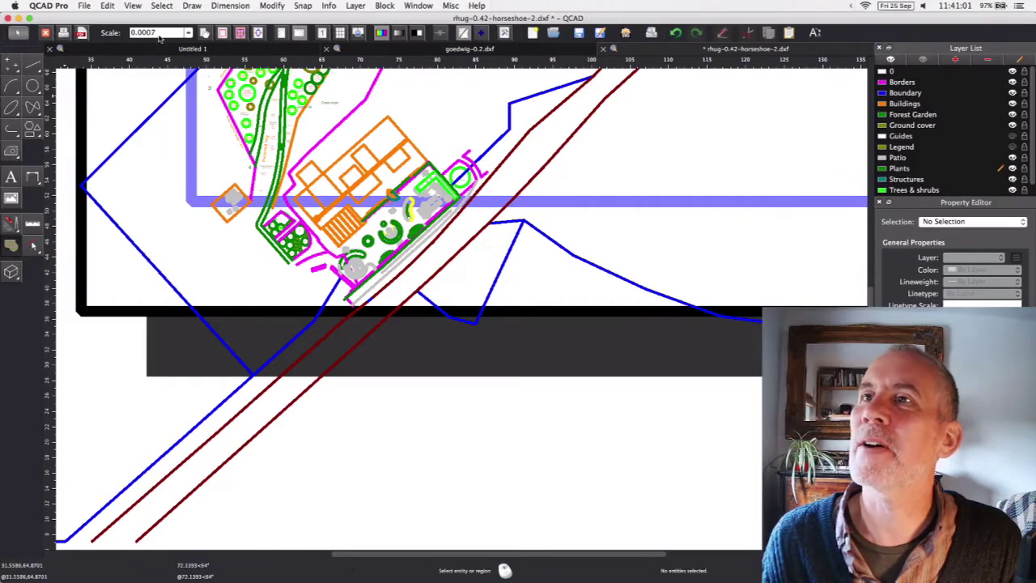
{"action": "left_click", "coordinate": [159, 33]}
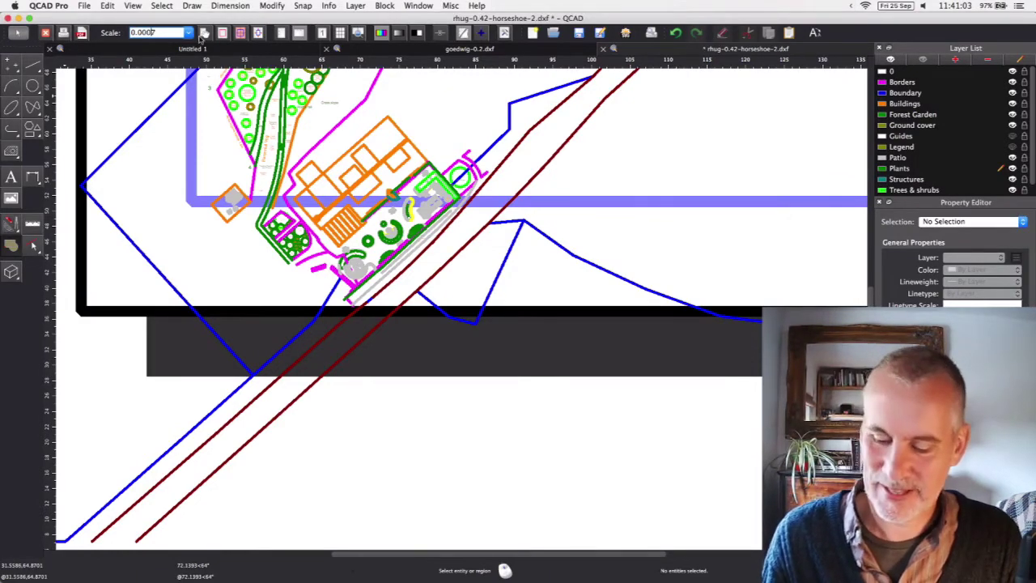
{"action": "key", "text": "BackSpace"}
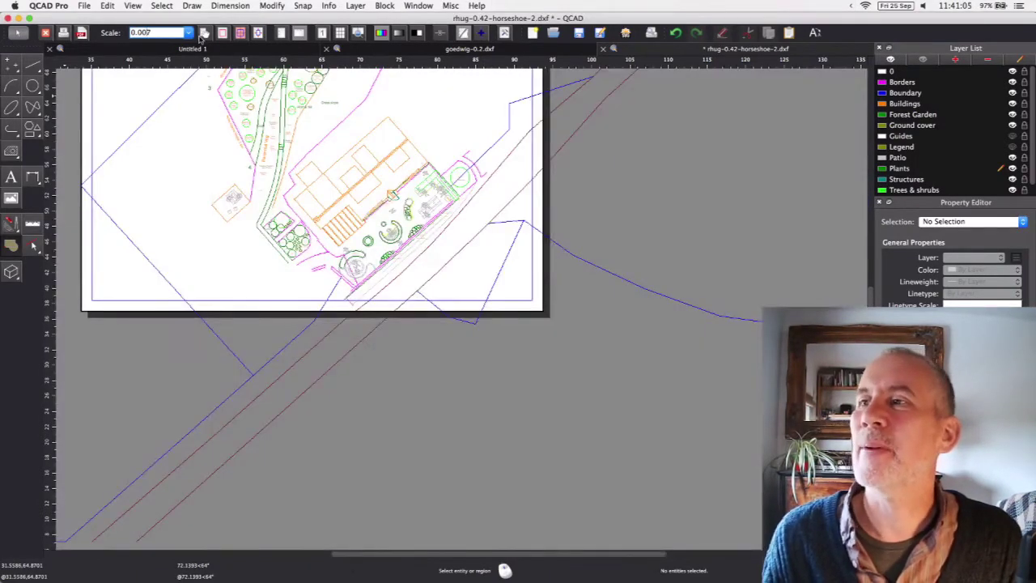
{"action": "key", "text": "Escape"}
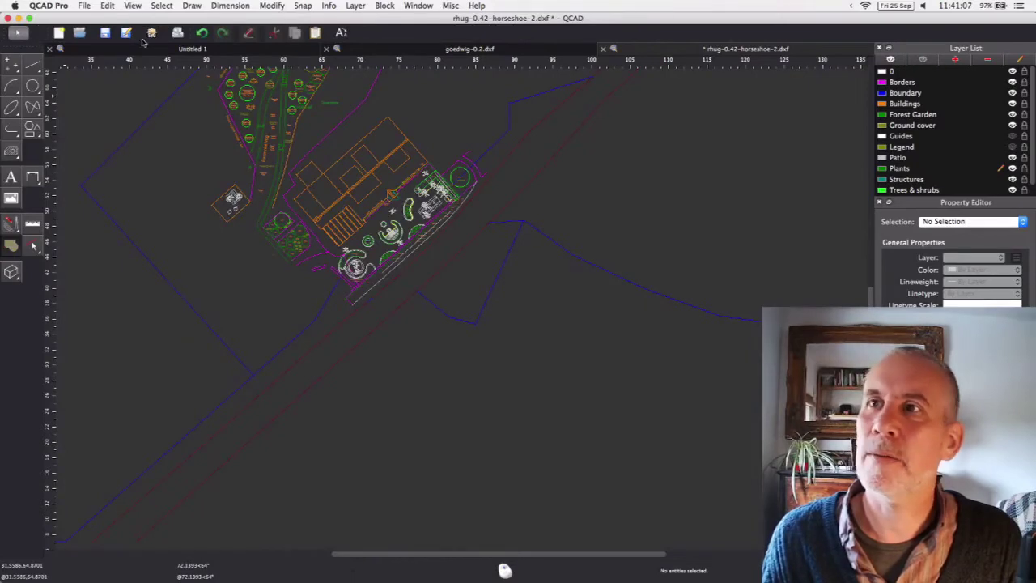
Reopen the print preview with a drawing scale of 0.012 and move the paper over the patio area
{"action": "left_click", "coordinate": [84, 5]}
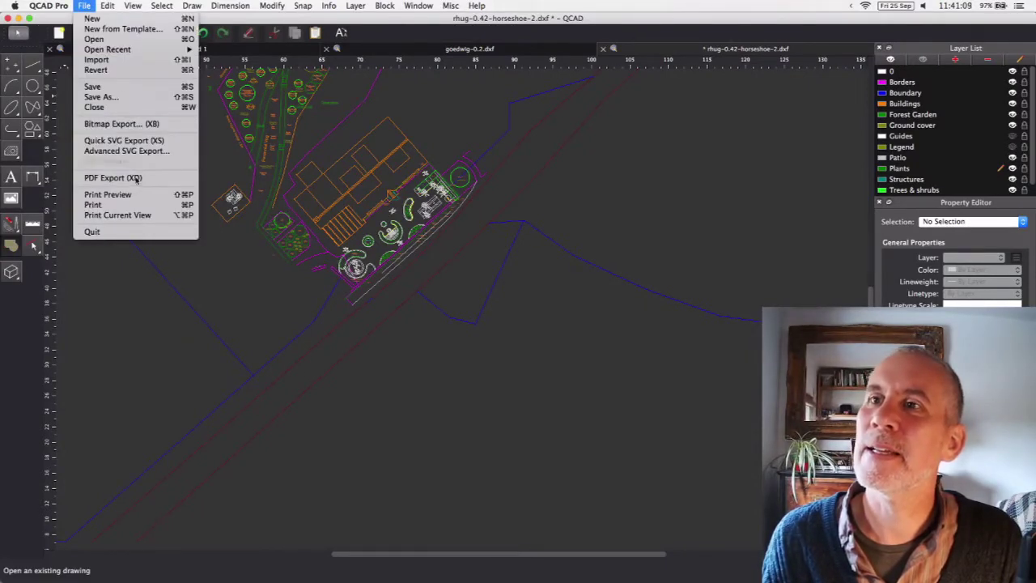
{"action": "left_click", "coordinate": [138, 198]}
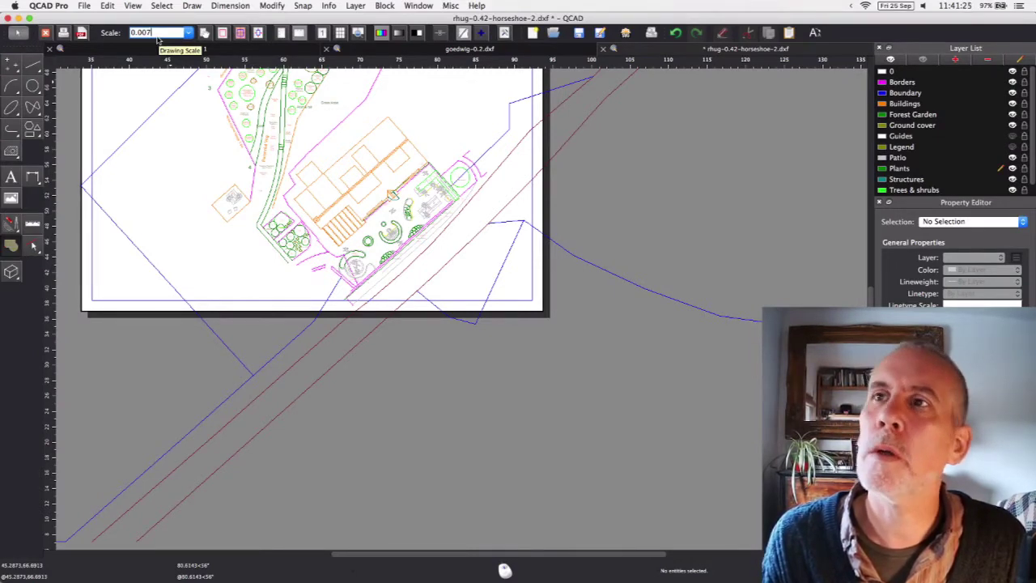
{"action": "key", "text": "BackSpace"}
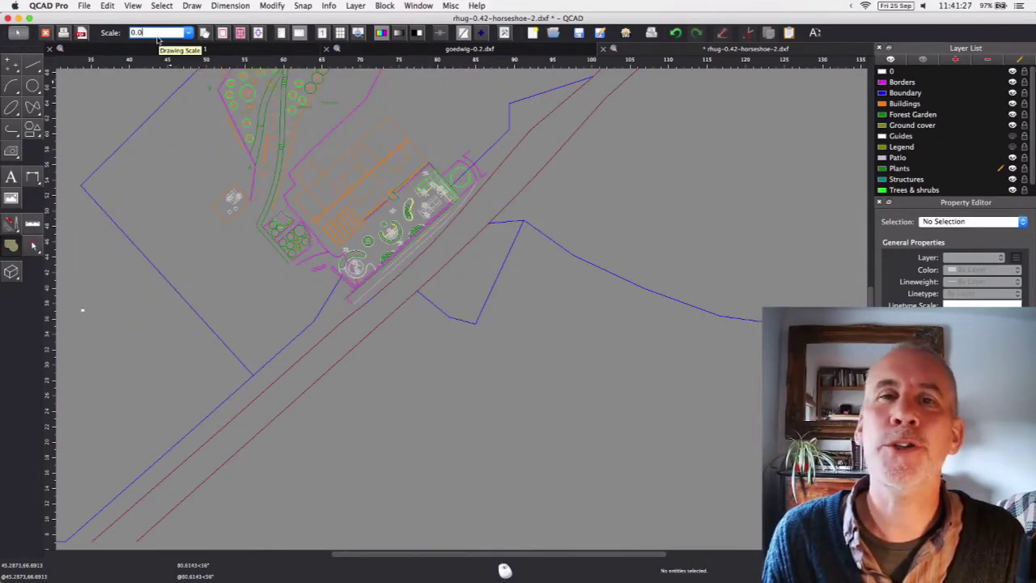
{"action": "type", "text": "12"}
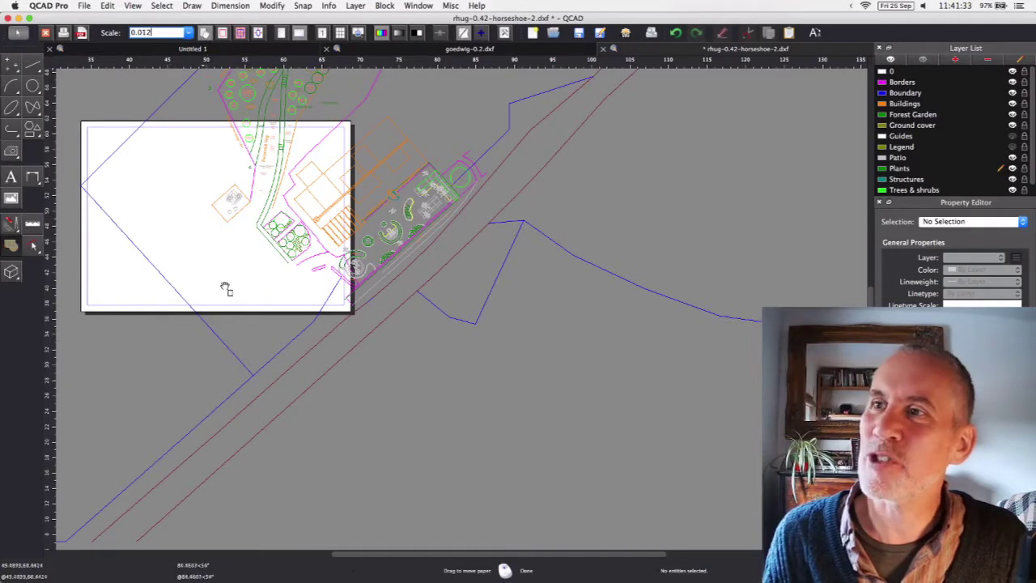
{"action": "left_click_drag", "start_coordinate": [212, 261], "coordinate": [357, 266]}
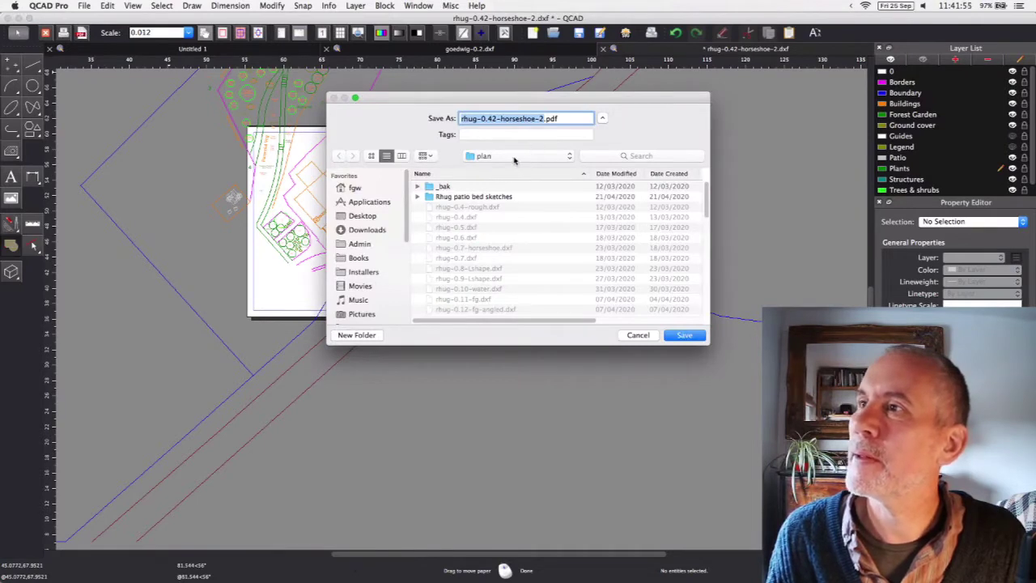
Set the PDF export destination to the output folder of the Rhug project
{"action": "left_click", "coordinate": [513, 157]}
{"action": "left_click", "coordinate": [515, 168]}
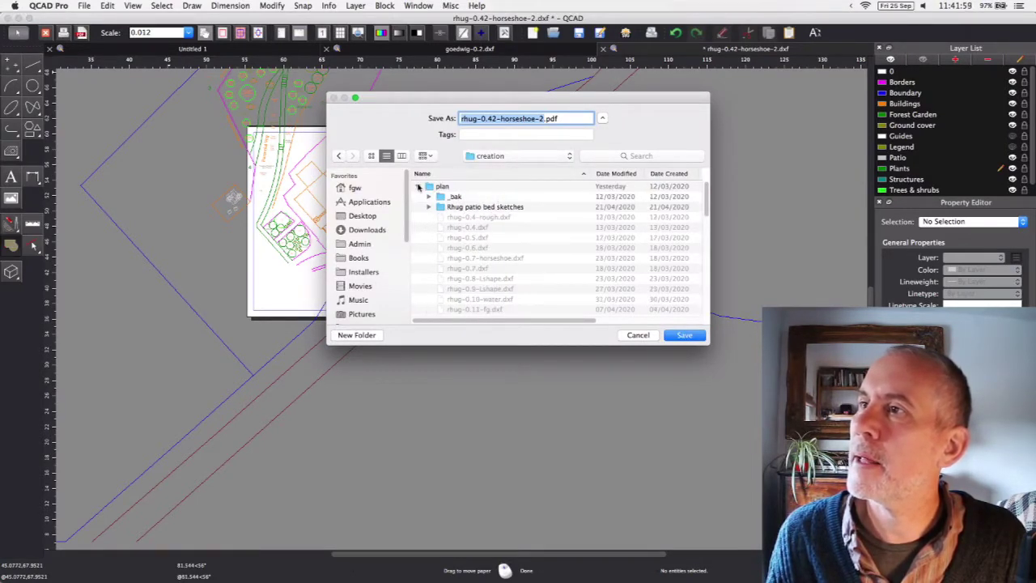
{"action": "left_click", "coordinate": [417, 187]}
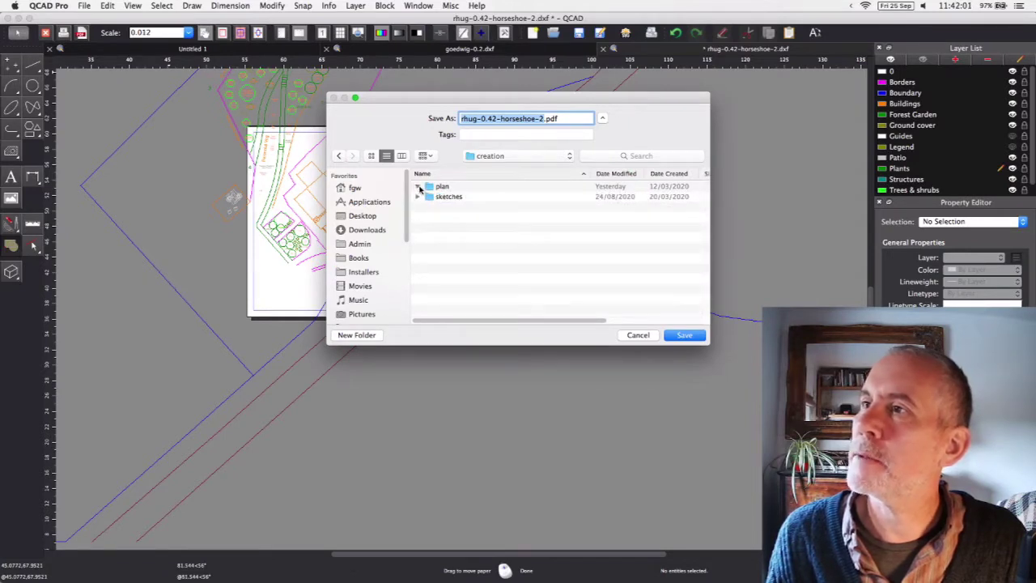
{"action": "left_click", "coordinate": [419, 187]}
{"action": "scroll", "coordinate": [492, 256], "scroll_direction": "down", "scroll_amount": 3}
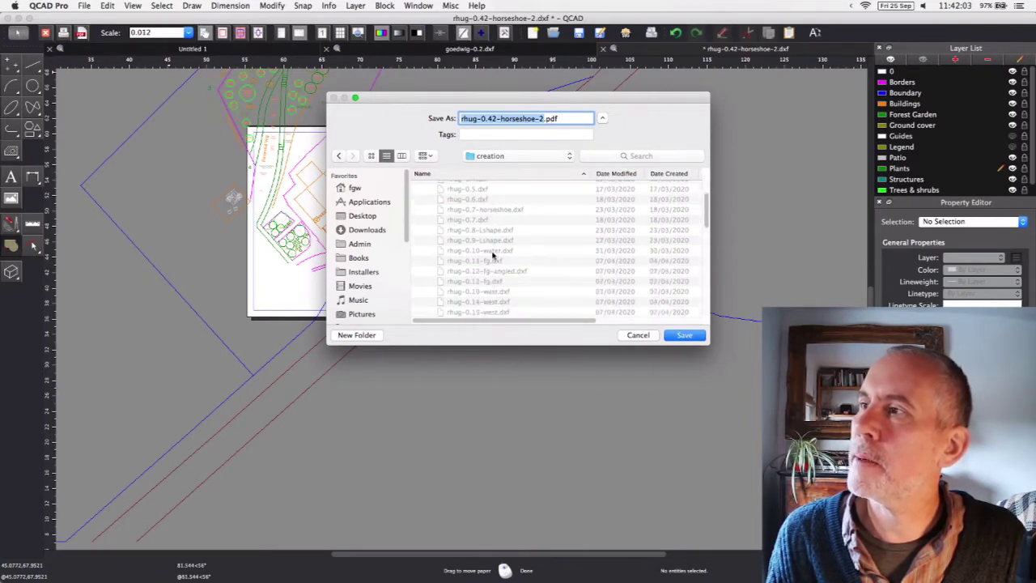
{"action": "scroll", "coordinate": [492, 256], "scroll_direction": "down", "scroll_amount": 10}
{"action": "scroll", "coordinate": [492, 254], "scroll_direction": "up", "scroll_amount": 15}
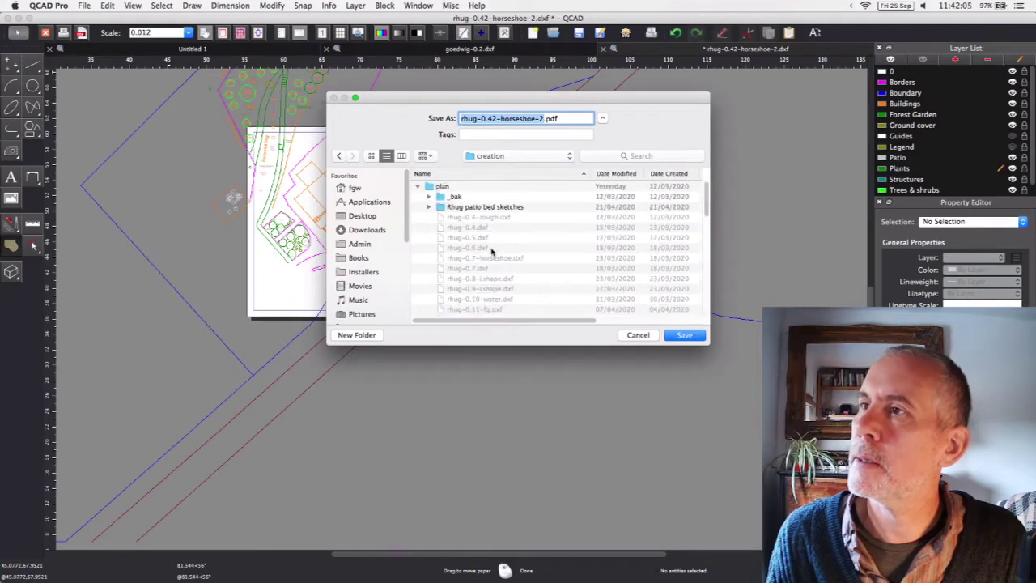
{"action": "left_click", "coordinate": [417, 187]}
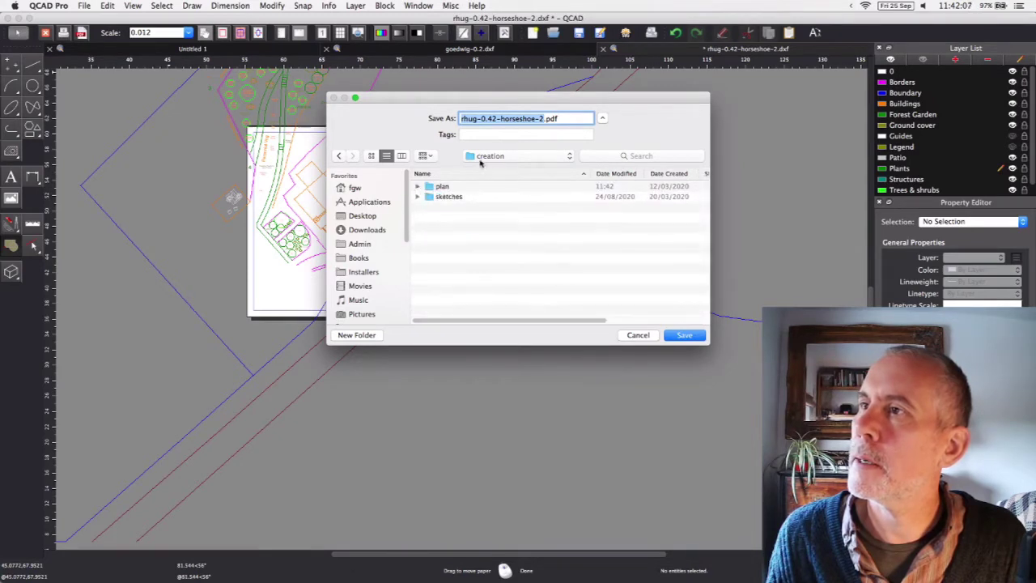
{"action": "left_click", "coordinate": [485, 158]}
{"action": "left_click", "coordinate": [489, 169]}
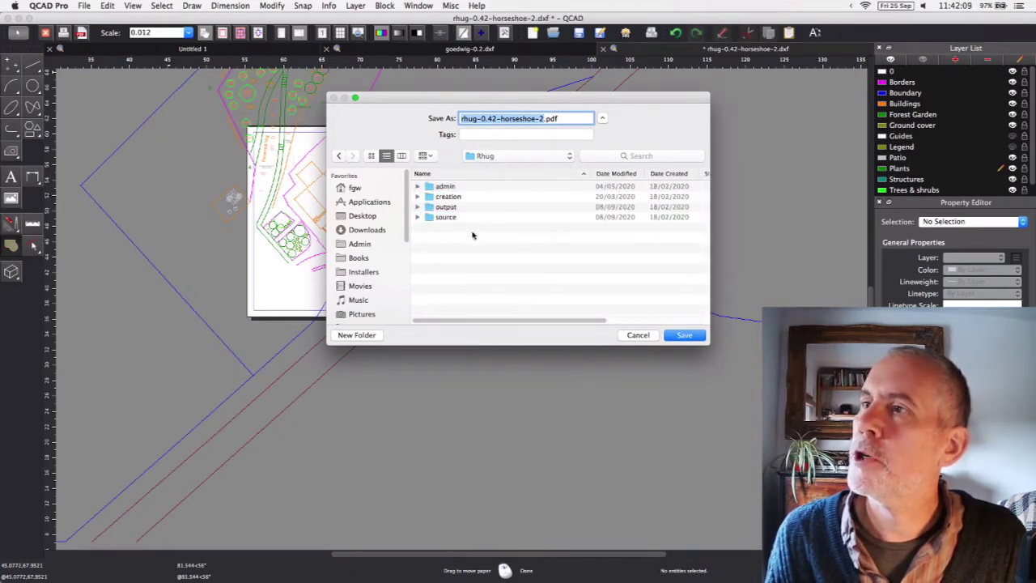
{"action": "double_click", "coordinate": [463, 208]}
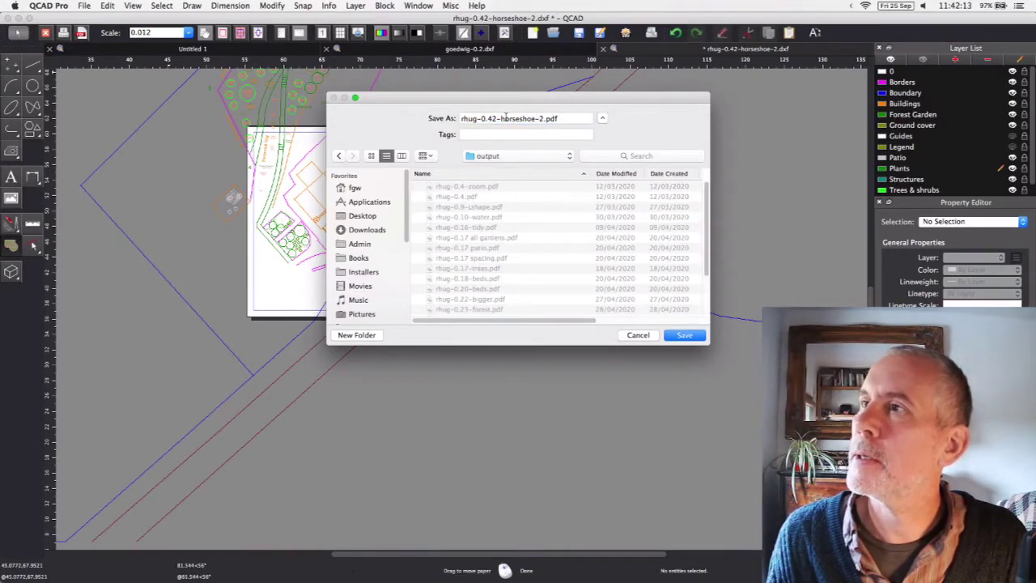
Export the patio plan as rhug-0.42.pdf and leave the print preview
{"action": "left_click", "coordinate": [505, 118]}
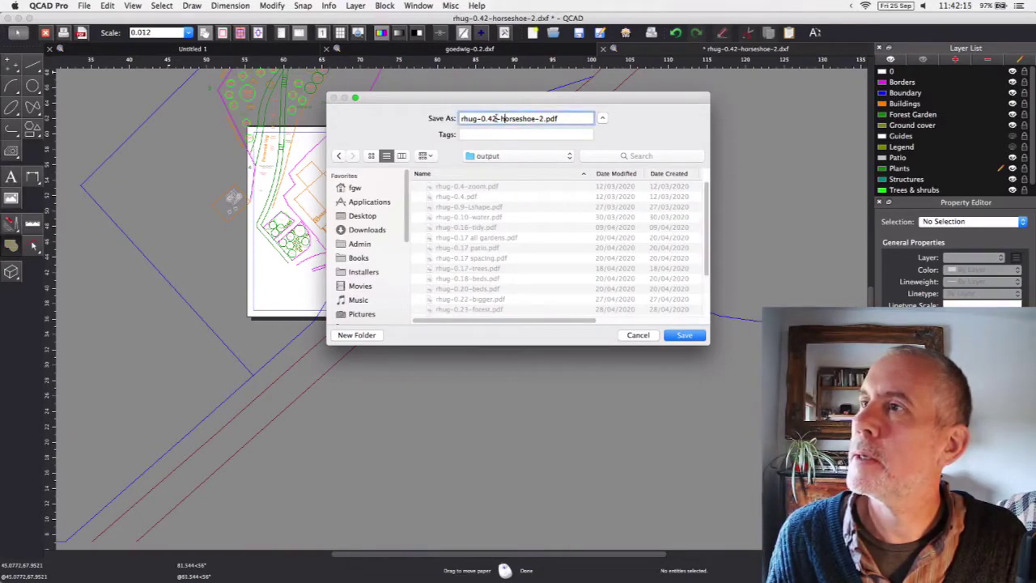
{"action": "left_click_drag", "start_coordinate": [495, 118], "coordinate": [536, 118]}
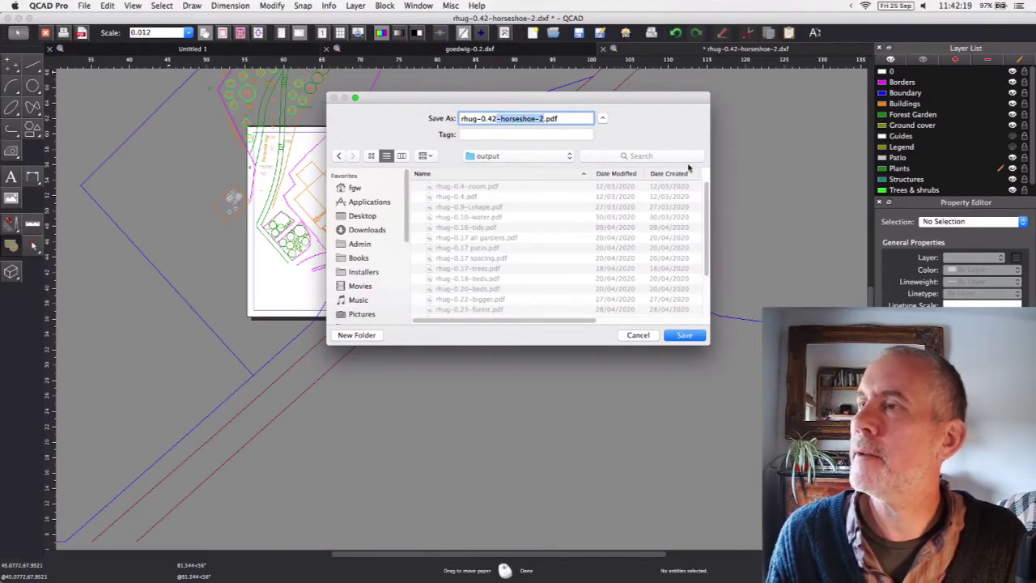
{"action": "key", "text": "BackSpace"}
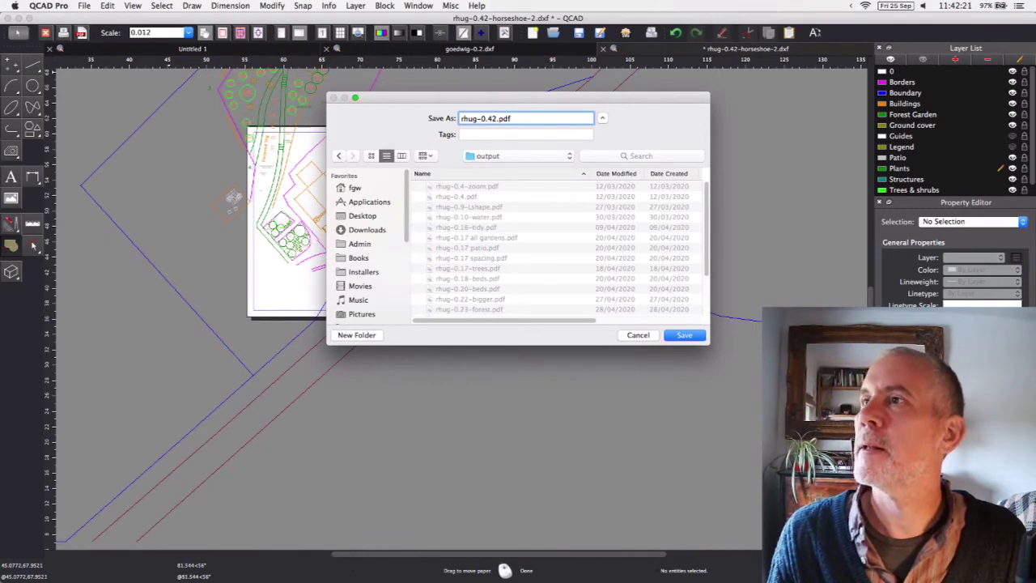
{"action": "key", "text": "Return"}
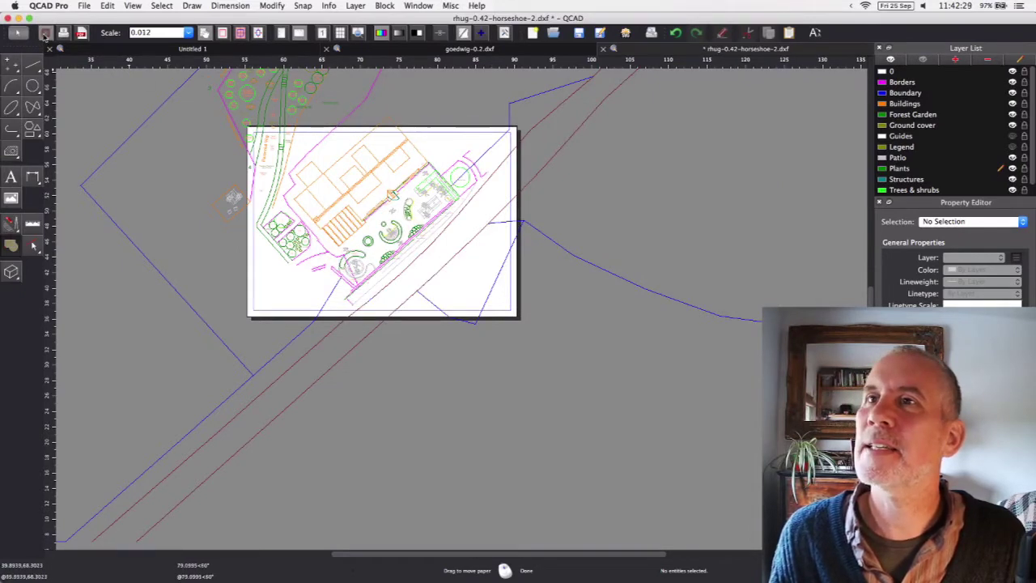
{"action": "key", "text": "Escape"}
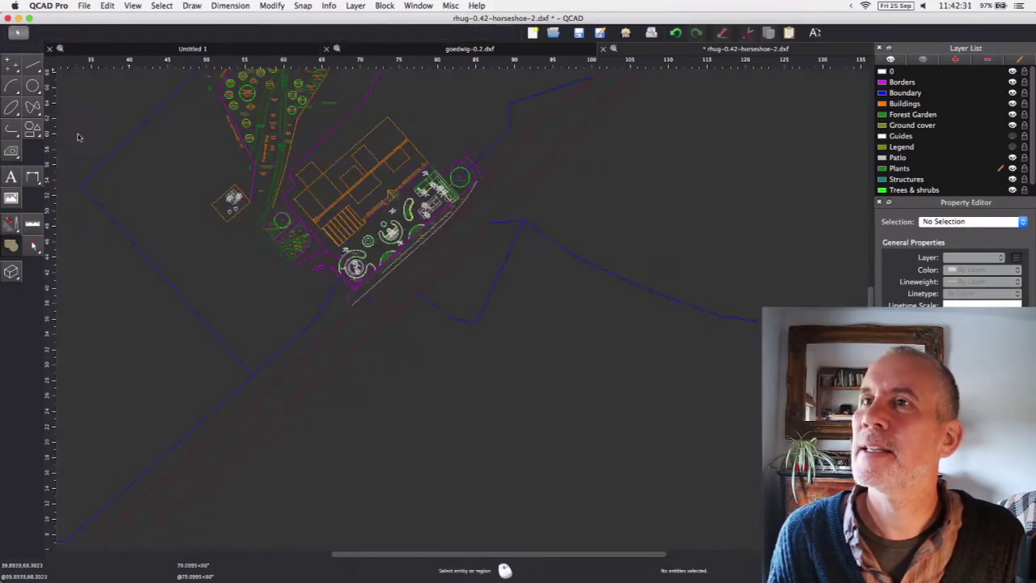
Save the rhug drawing and switch to Opera to review the Files section of the Rhug home page
{"action": "key", "text": "super+s"}
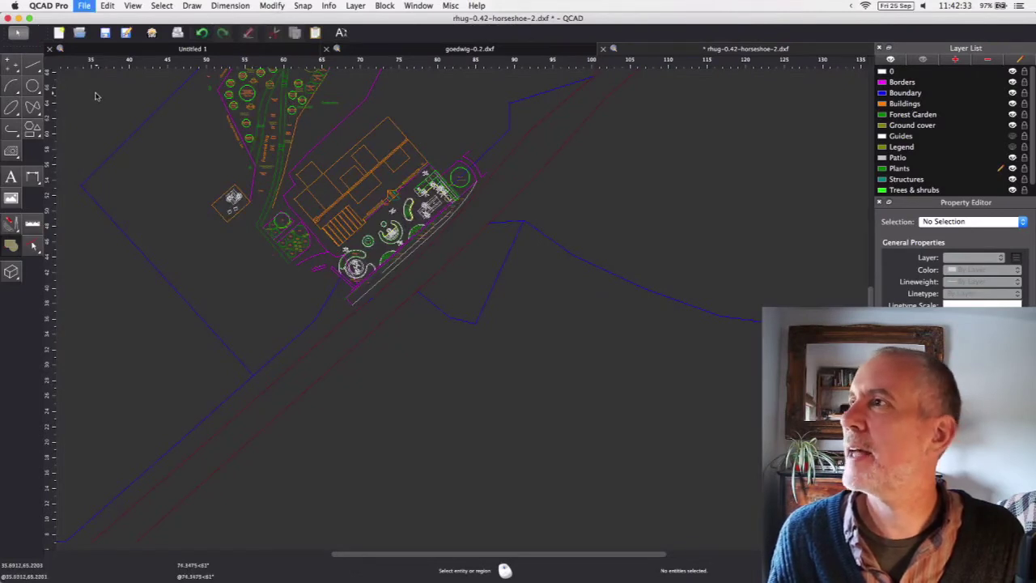
{"action": "key", "text": "super+Tab"}
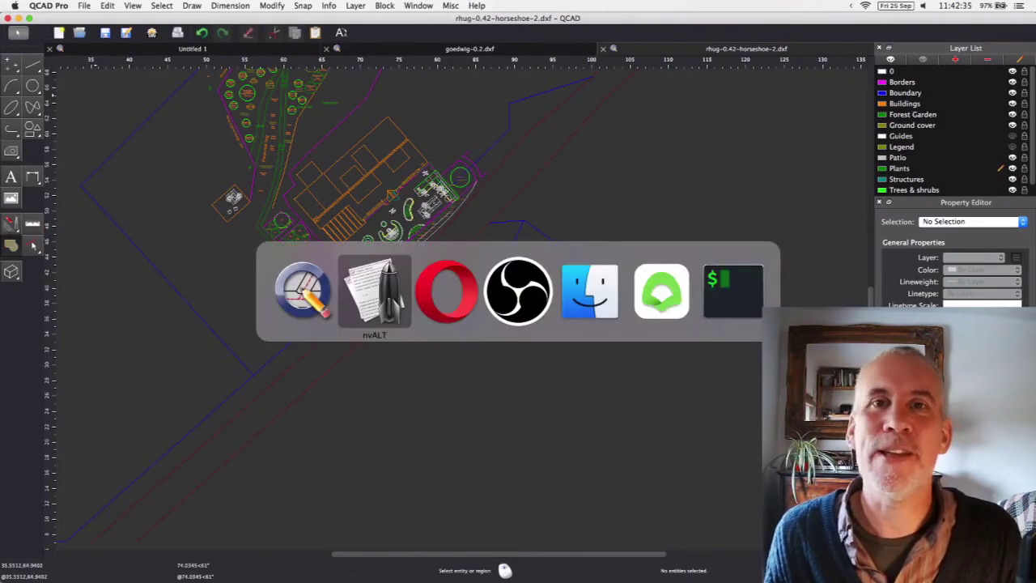
{"action": "left_click", "coordinate": [445, 291]}
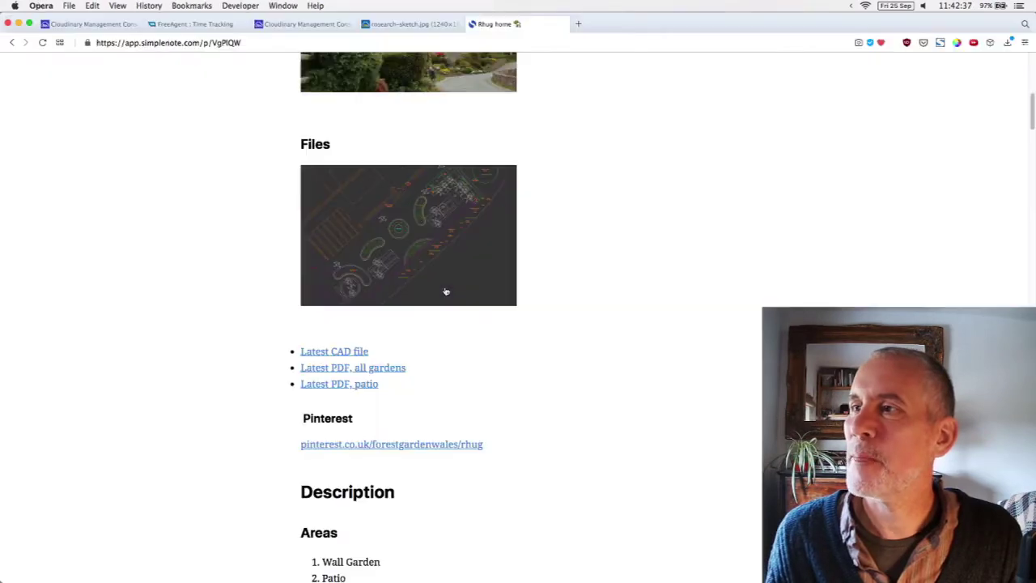
{"action": "scroll", "coordinate": [393, 133], "scroll_direction": "up", "scroll_amount": 1}
{"action": "scroll", "coordinate": [394, 130], "scroll_direction": "up", "scroll_amount": 3}
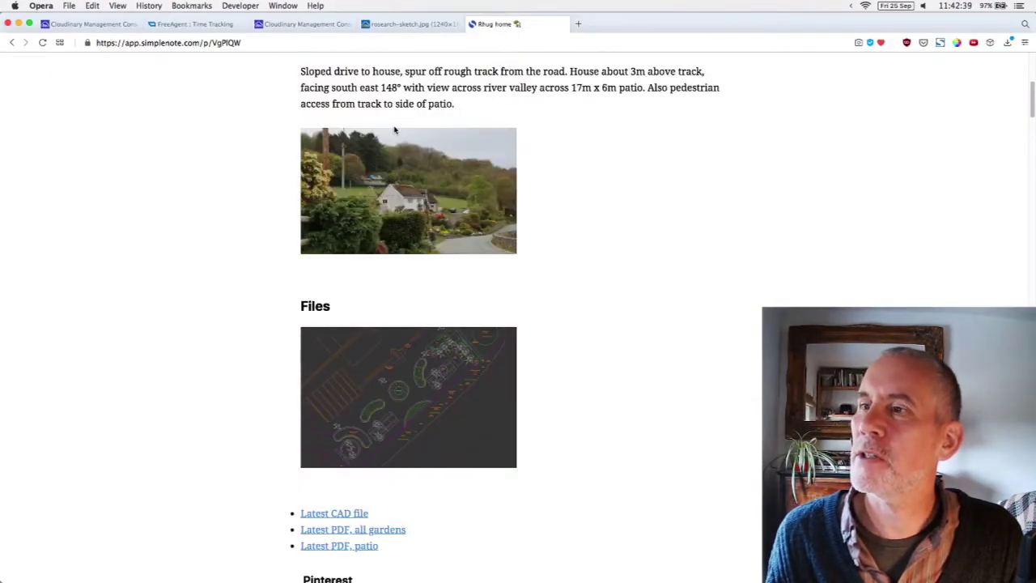
Switch back to QCAD and capture a screenshot of the patio with its beds, seating and adjoining buildings
{"action": "key", "text": "super+Tab"}
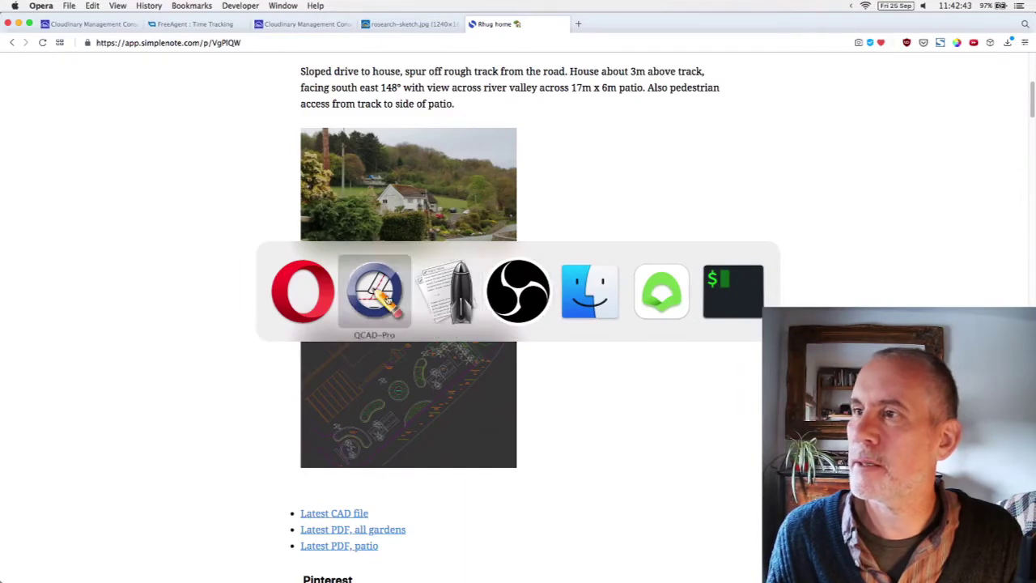
{"action": "left_click", "coordinate": [387, 298]}
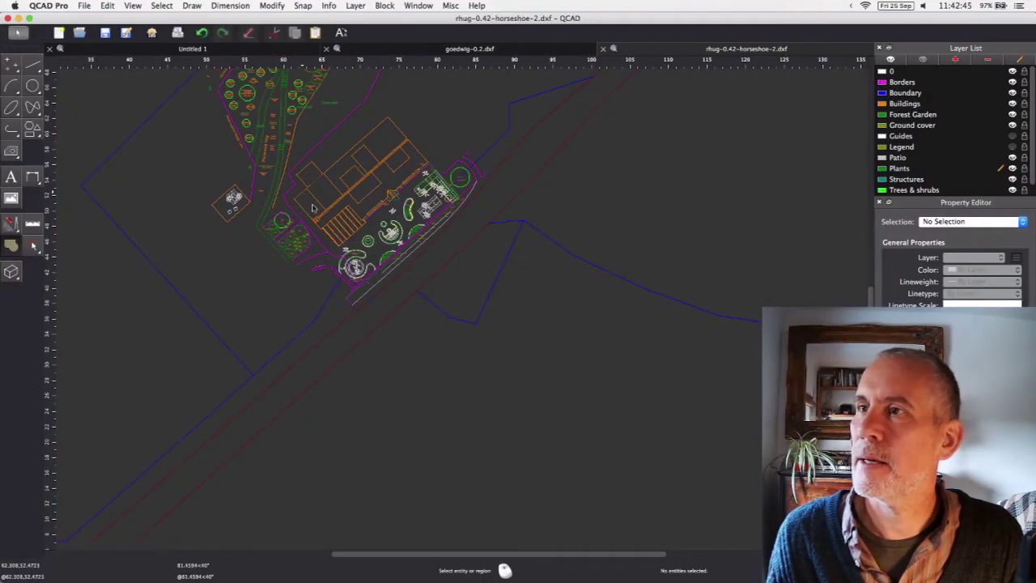
{"action": "scroll", "coordinate": [314, 209], "scroll_direction": "up", "scroll_amount": 3}
{"action": "scroll", "coordinate": [377, 220], "scroll_direction": "up", "scroll_amount": 1}
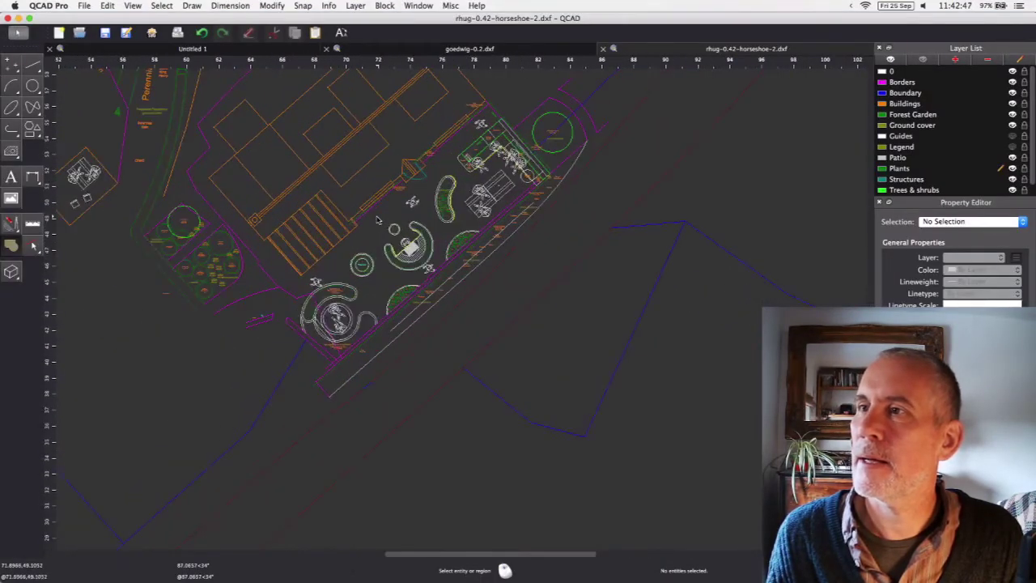
{"action": "scroll", "coordinate": [376, 220], "scroll_direction": "up", "scroll_amount": 1}
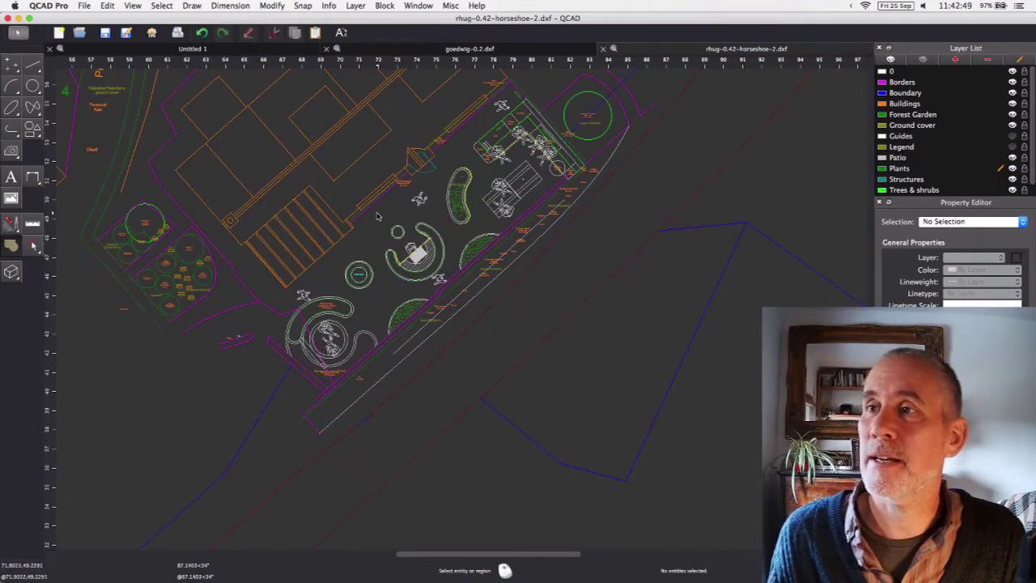
{"action": "scroll", "coordinate": [377, 217], "scroll_direction": "up", "scroll_amount": 1}
{"action": "scroll", "coordinate": [376, 217], "scroll_direction": "down", "scroll_amount": 1}
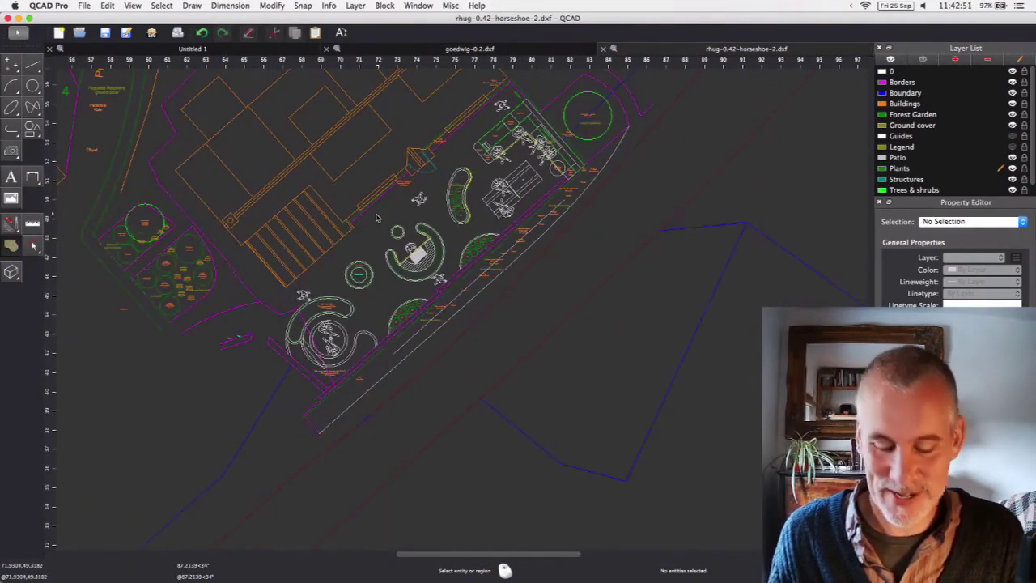
{"action": "scroll", "coordinate": [397, 203], "scroll_direction": "up", "scroll_amount": 1}
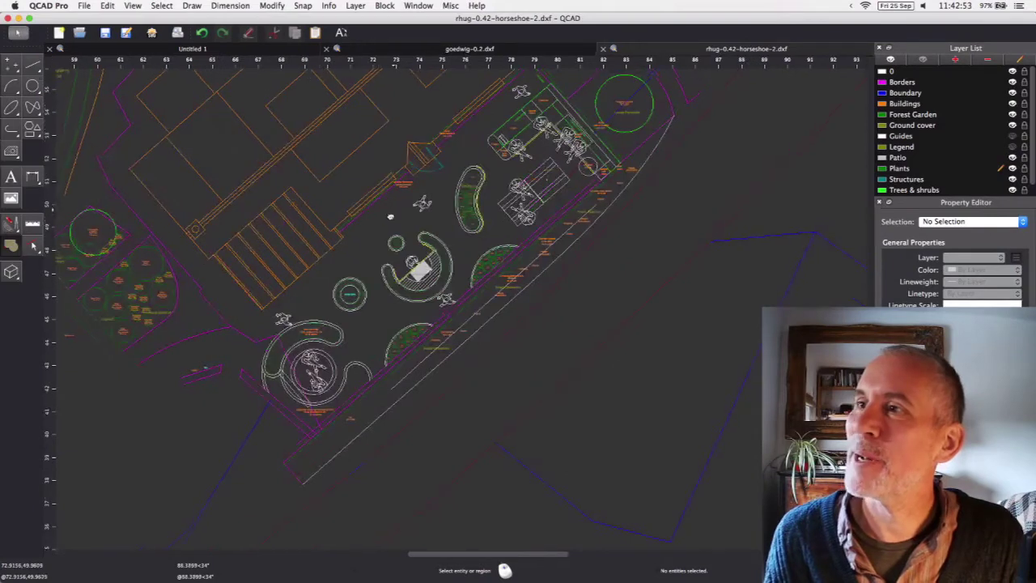
{"action": "middle_click_drag", "start_coordinate": [396, 204], "coordinate": [378, 244]}
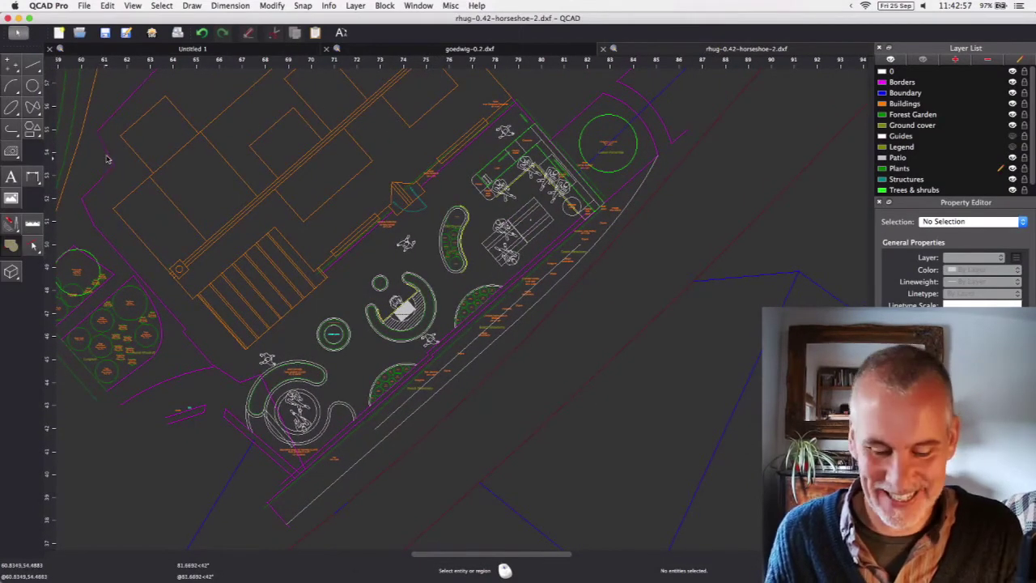
{"action": "left_click_drag", "start_coordinate": [73, 102], "coordinate": [460, 330]}
{"action": "left_click_drag", "start_coordinate": [559, 388], "coordinate": [643, 448]}
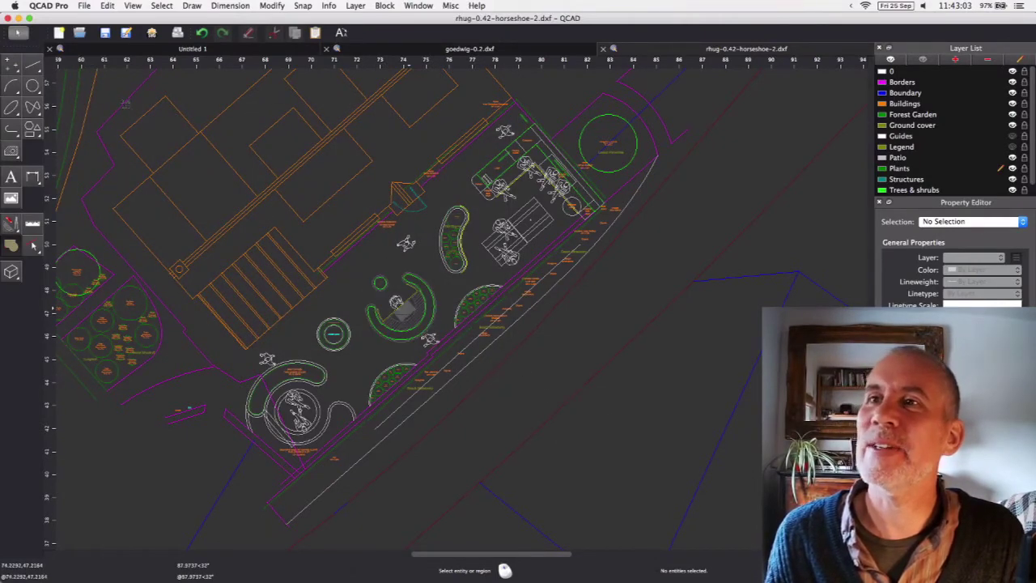
{"action": "mouse_move", "coordinate": [94, 87]}
{"action": "left_mouse_down"}
{"action": "mouse_move", "coordinate": [620, 475]}
{"action": "mouse_move", "coordinate": [661, 460]}
{"action": "left_mouse_up"}
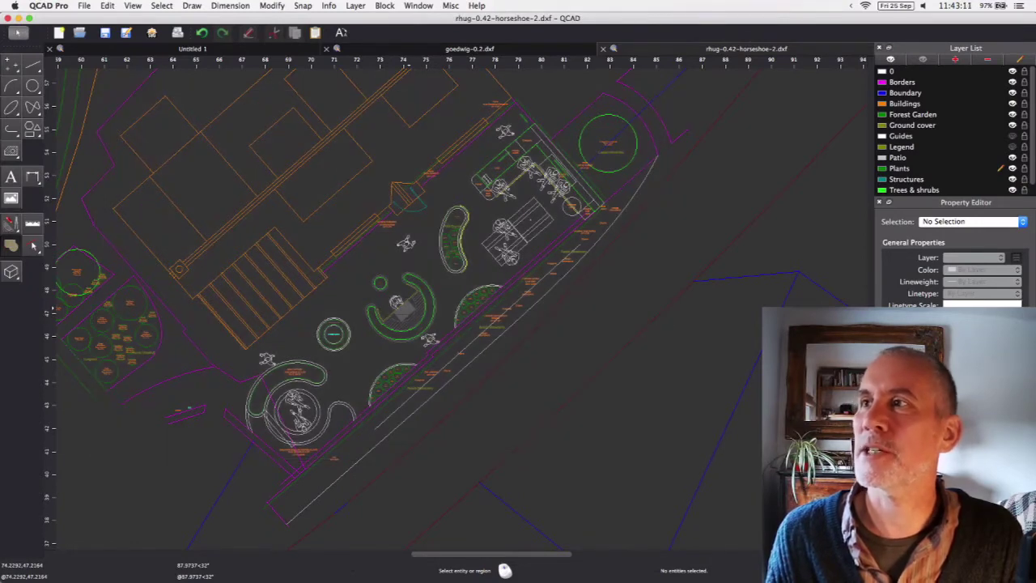
Close the rosearch-sketch.jpg page in Opera and bring up the rhug folder of the Cloudinary media library
{"action": "key", "text": "super+Tab"}
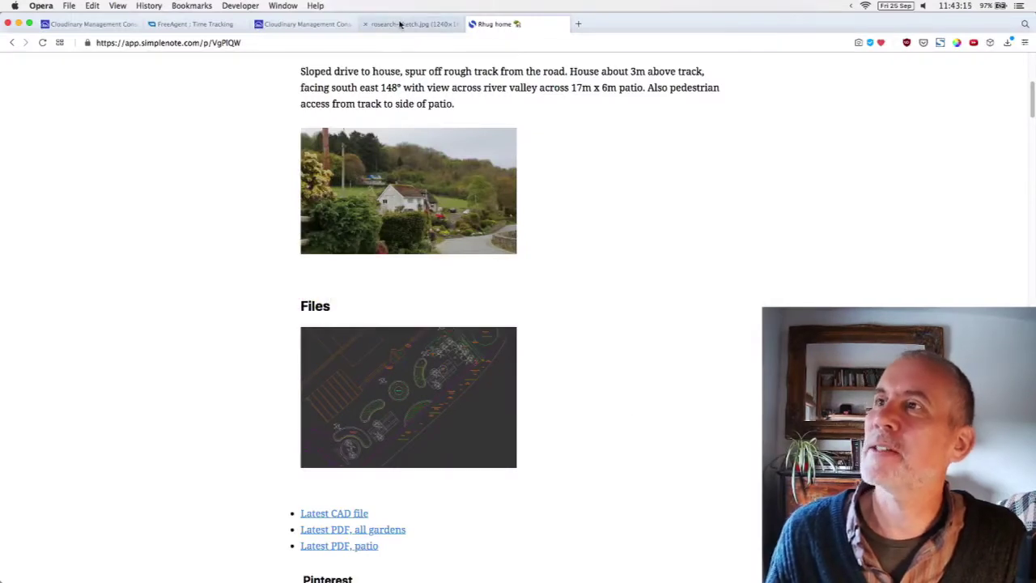
{"action": "left_click", "coordinate": [400, 24]}
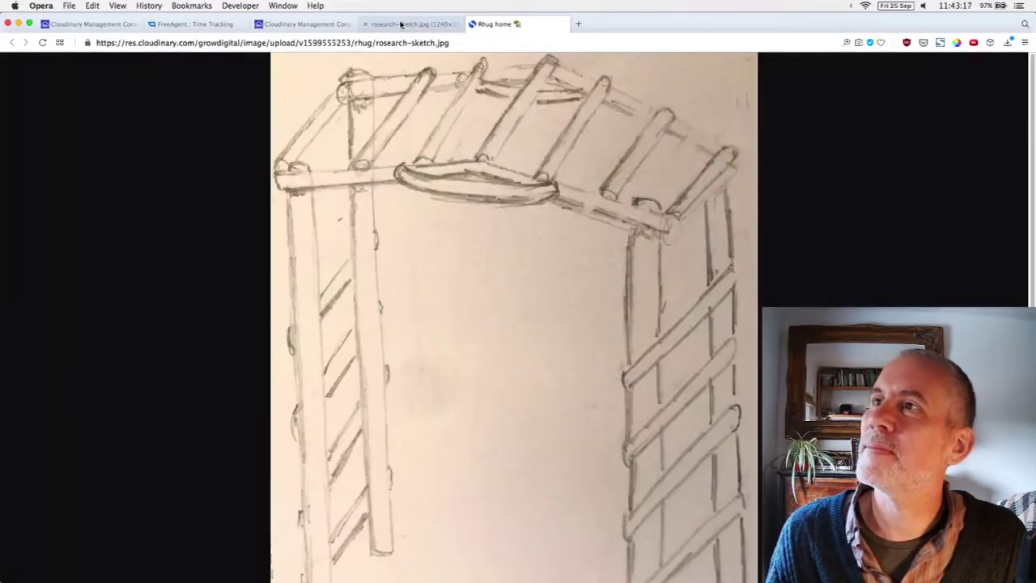
{"action": "left_click", "coordinate": [366, 24]}
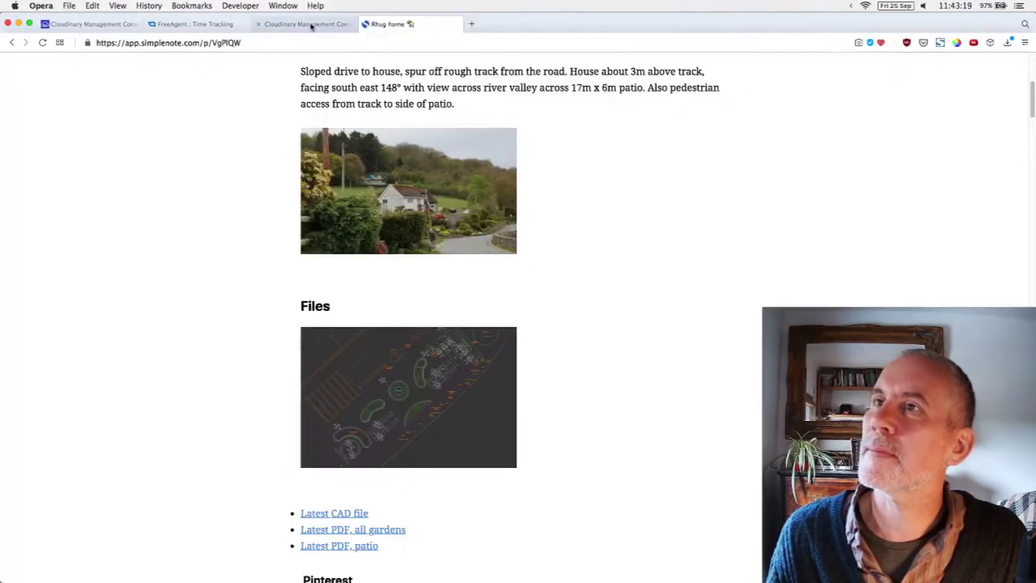
{"action": "left_click", "coordinate": [300, 24]}
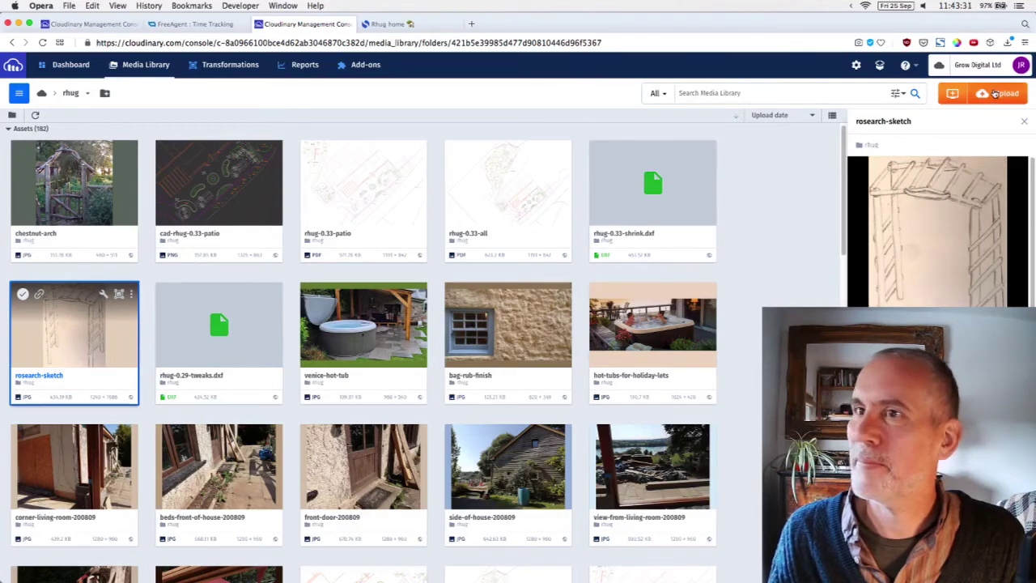
Upload rhug-0.42.pdf from the Work/Rhug/output folder to the rhug folder of the media library
{"action": "left_click", "coordinate": [999, 93]}
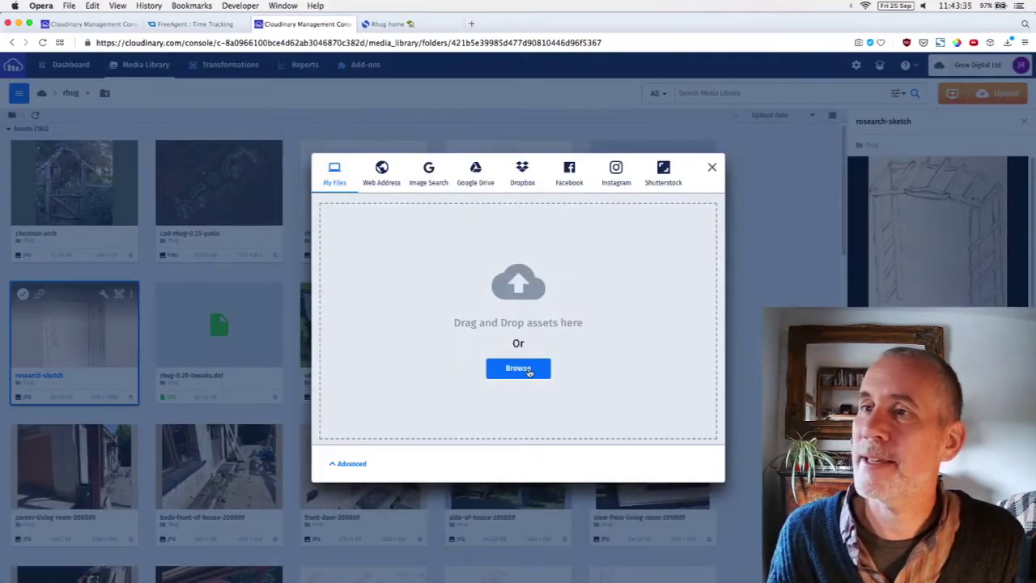
{"action": "left_click", "coordinate": [545, 367]}
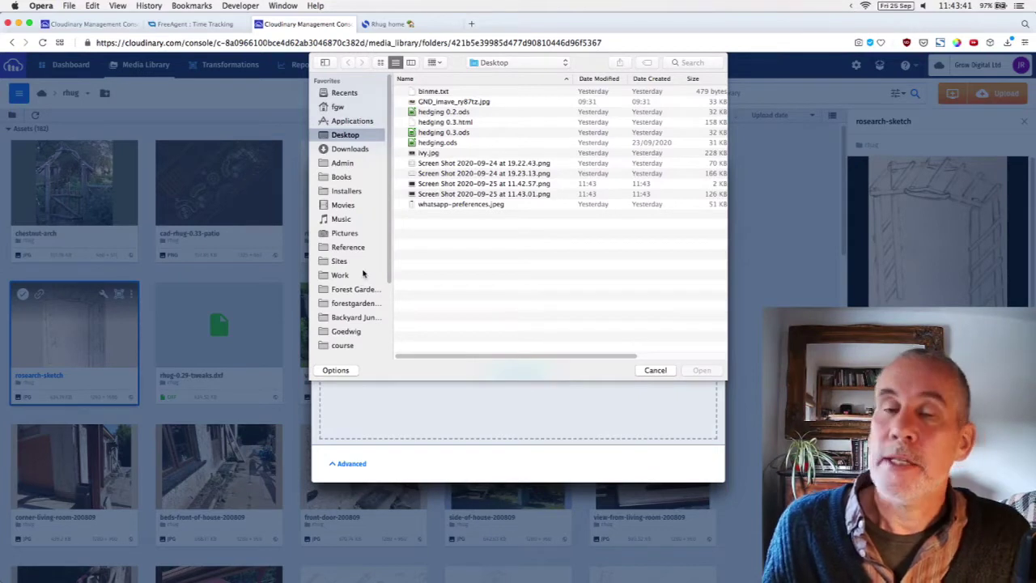
{"action": "scroll", "coordinate": [364, 276], "scroll_direction": "down", "scroll_amount": 1}
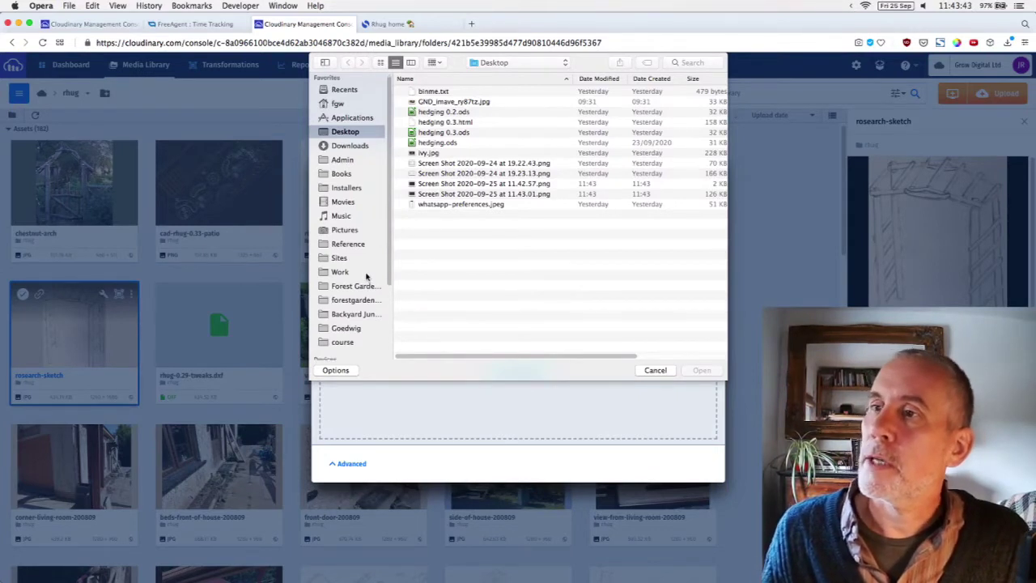
{"action": "left_click", "coordinate": [371, 273]}
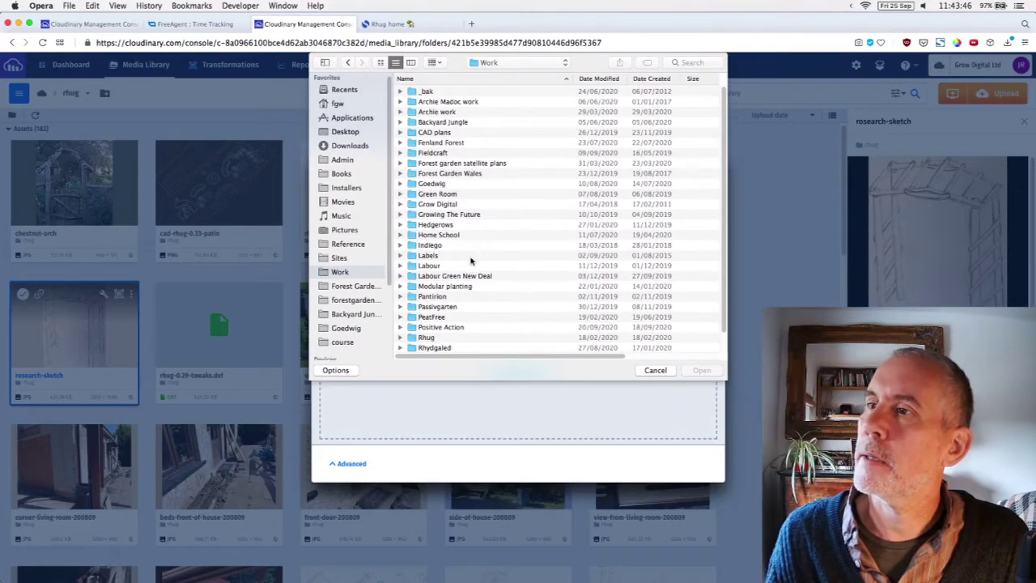
{"action": "left_click", "coordinate": [457, 338]}
{"action": "double_click", "coordinate": [456, 339]}
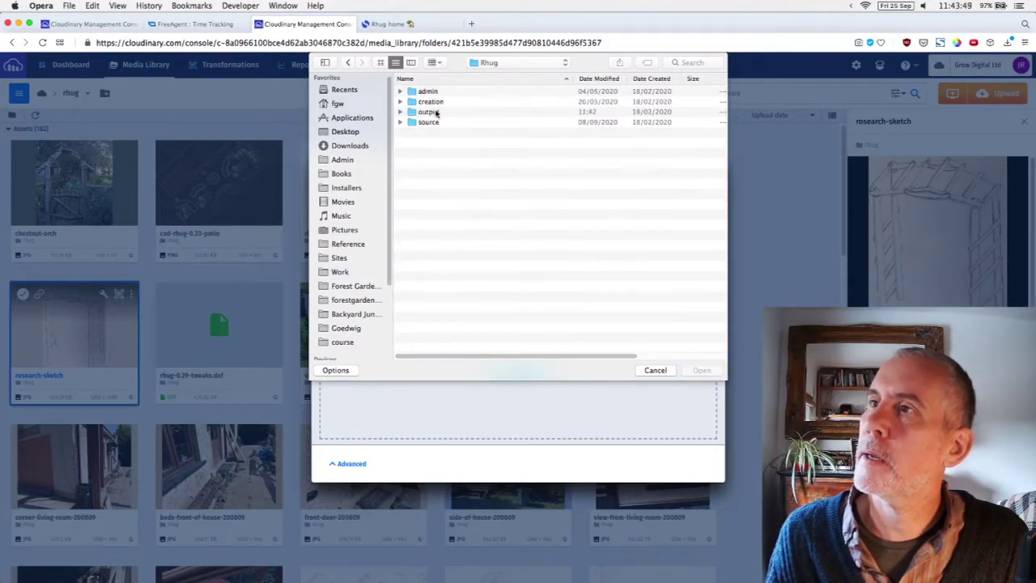
{"action": "left_click", "coordinate": [437, 113]}
{"action": "double_click", "coordinate": [436, 113]}
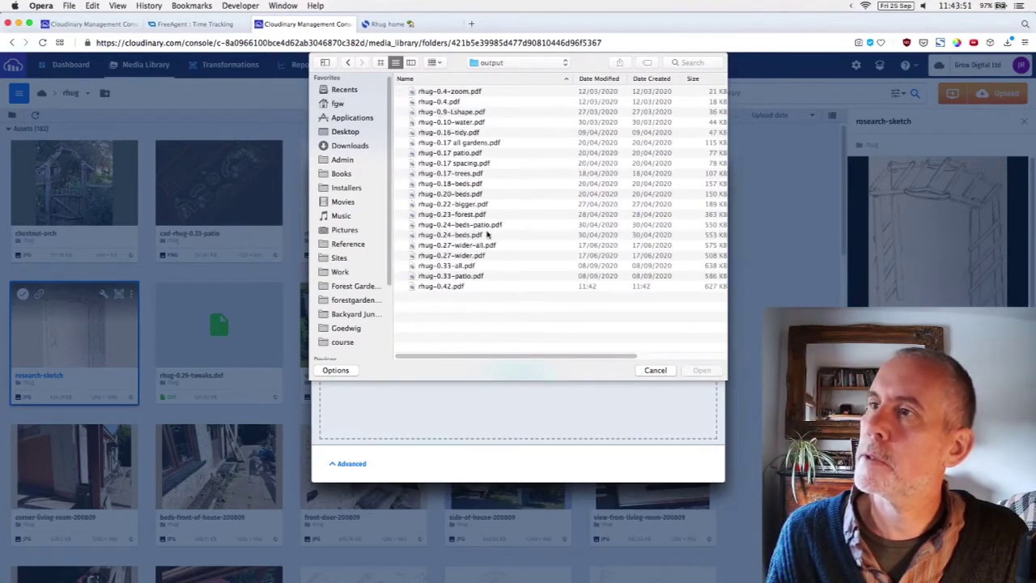
{"action": "left_click", "coordinate": [485, 287]}
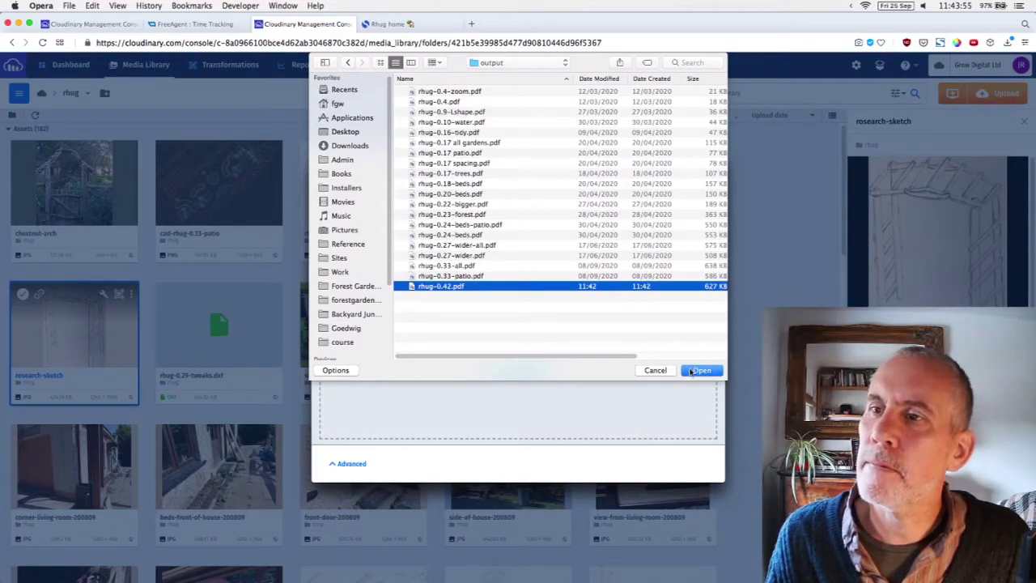
{"action": "left_click", "coordinate": [692, 371]}
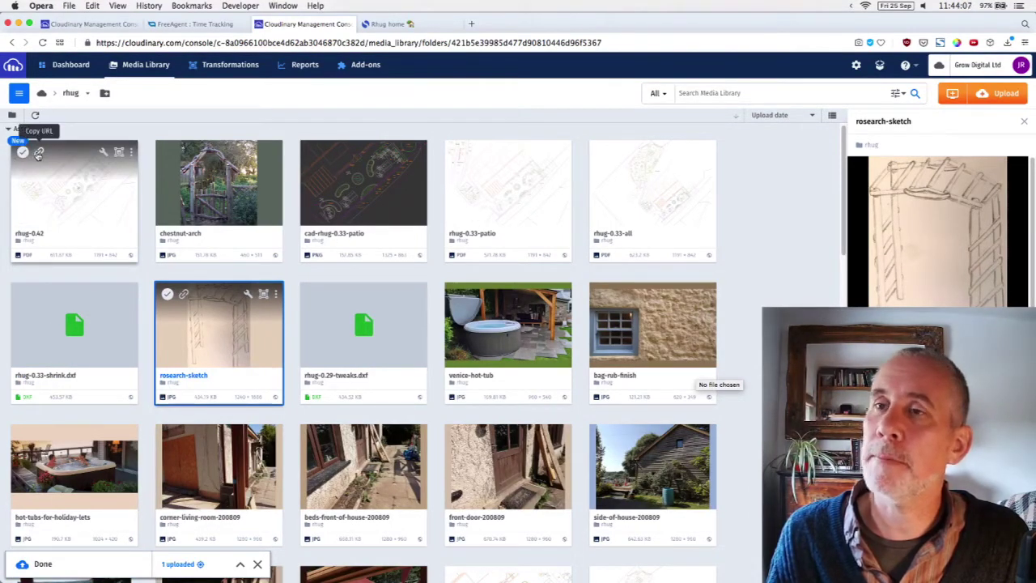
Copy the URL of the uploaded rhug-0.42 asset and, in nvALT, replace the "Latest PDF, patio" link in the Rhug home note with it
{"action": "left_click", "coordinate": [38, 153]}
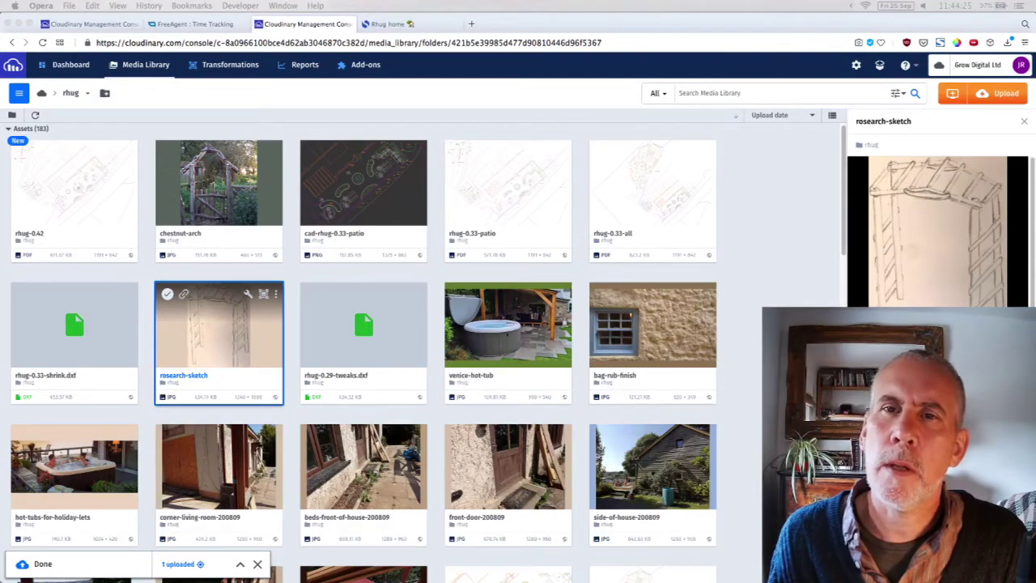
{"action": "left_click_drag", "start_coordinate": [0, 122], "coordinate": [292, 53]}
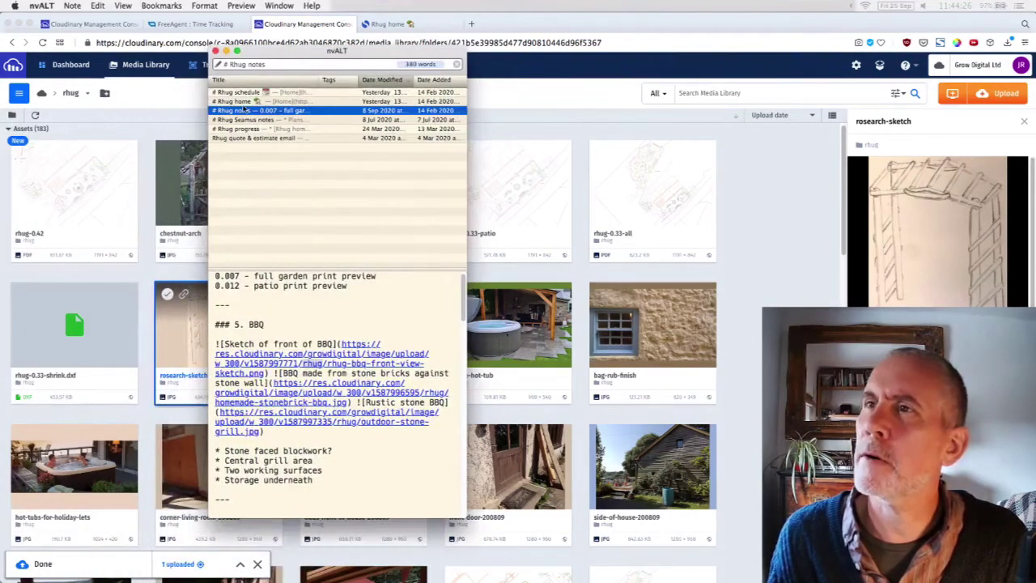
{"action": "left_click", "coordinate": [245, 101]}
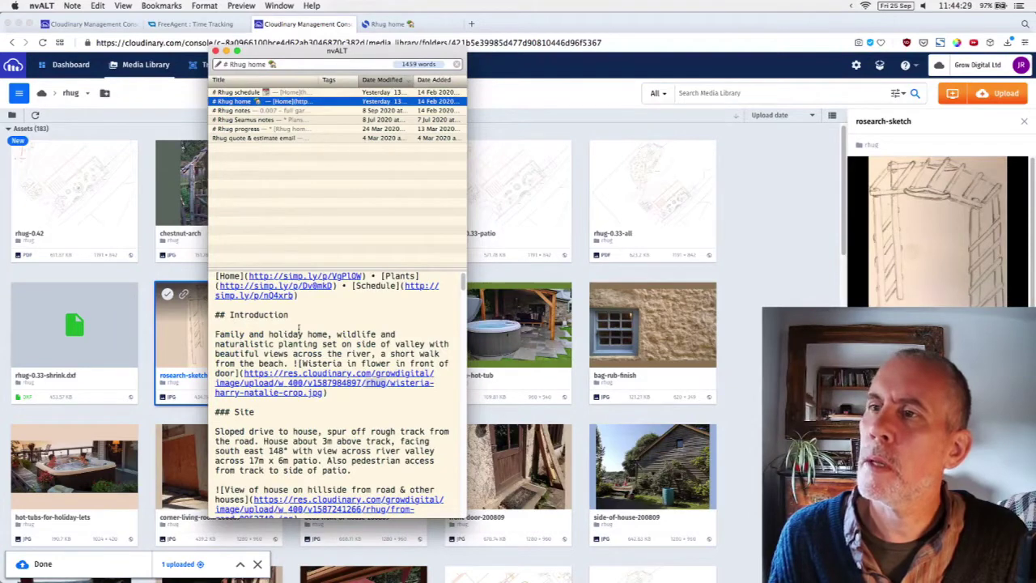
{"action": "scroll", "coordinate": [300, 327], "scroll_direction": "down", "scroll_amount": 5}
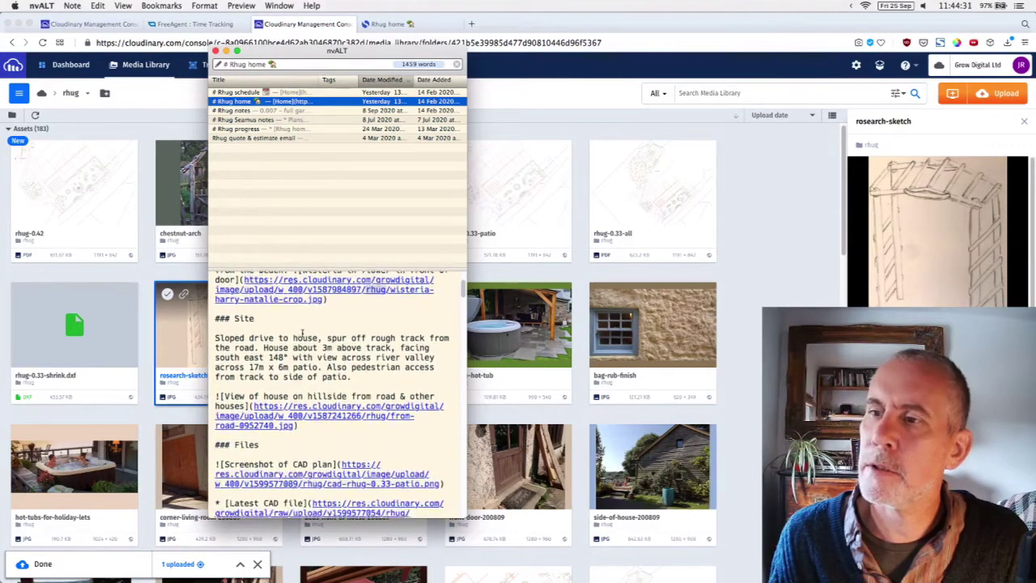
{"action": "scroll", "coordinate": [302, 334], "scroll_direction": "down", "scroll_amount": 5}
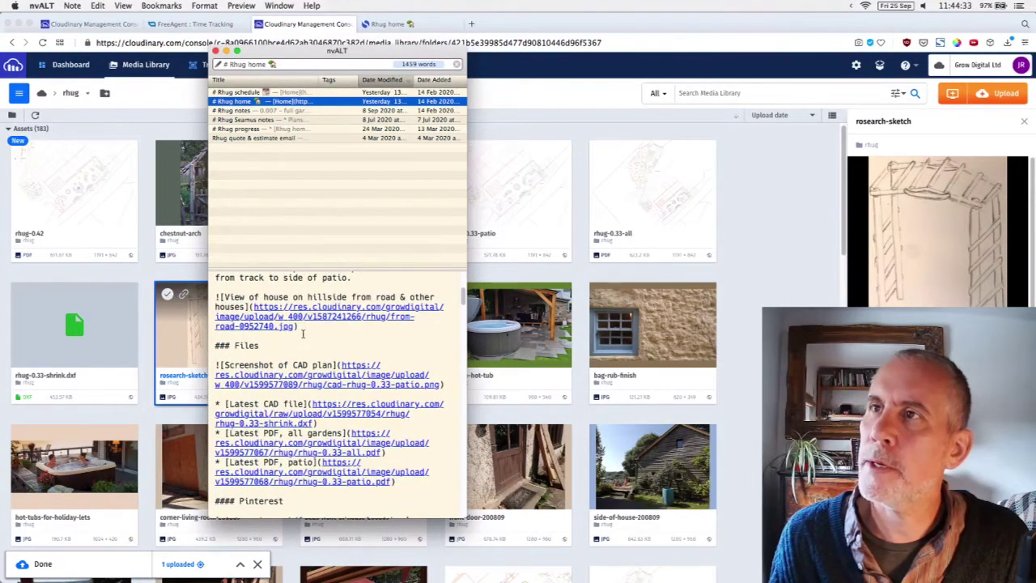
{"action": "scroll", "coordinate": [303, 334], "scroll_direction": "down", "scroll_amount": 1}
{"action": "left_click", "coordinate": [123, 6]}
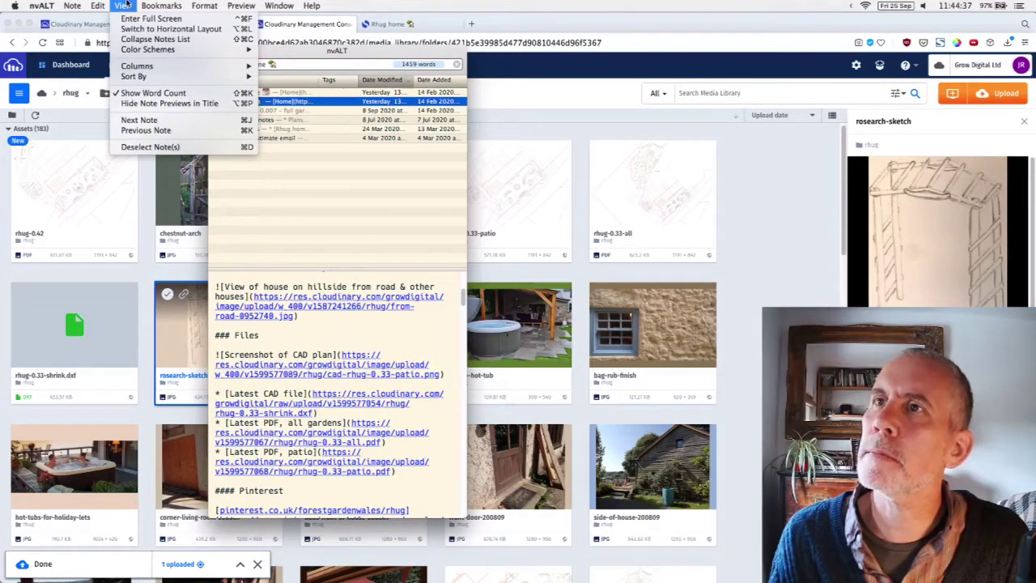
{"action": "left_click", "coordinate": [126, 5]}
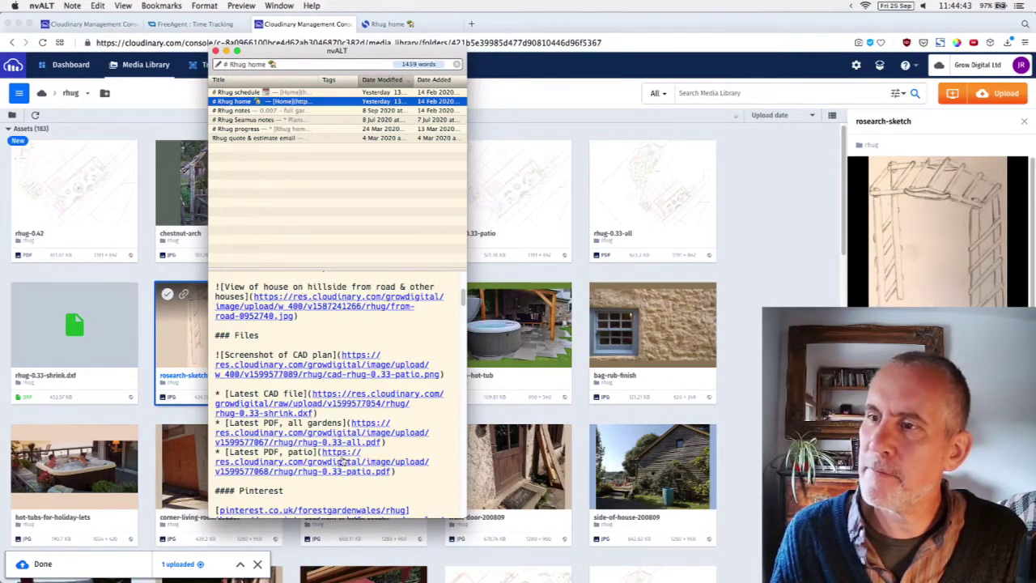
{"action": "left_click_drag", "start_coordinate": [395, 471], "coordinate": [325, 452]}
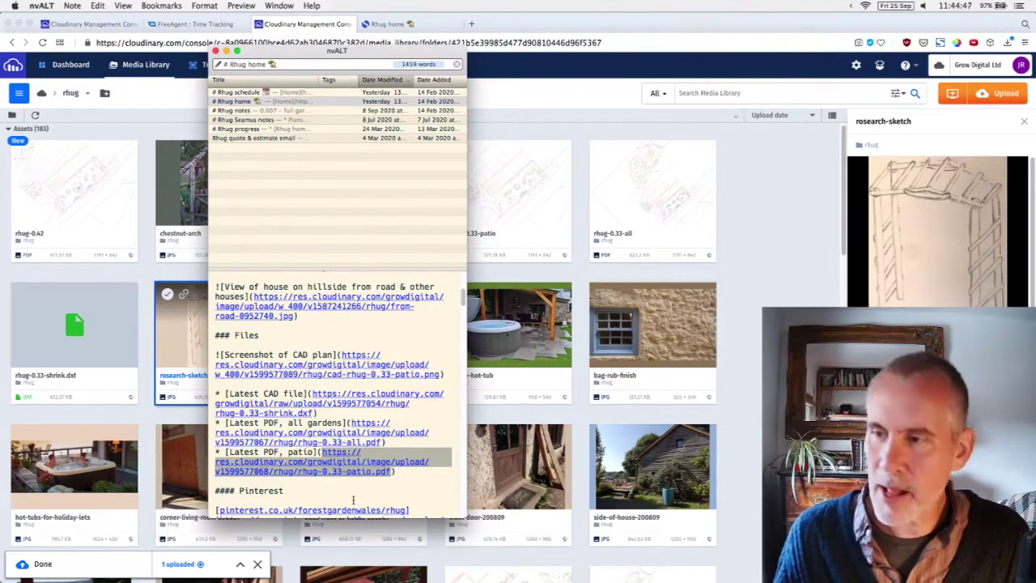
{"action": "key", "text": "super+v"}
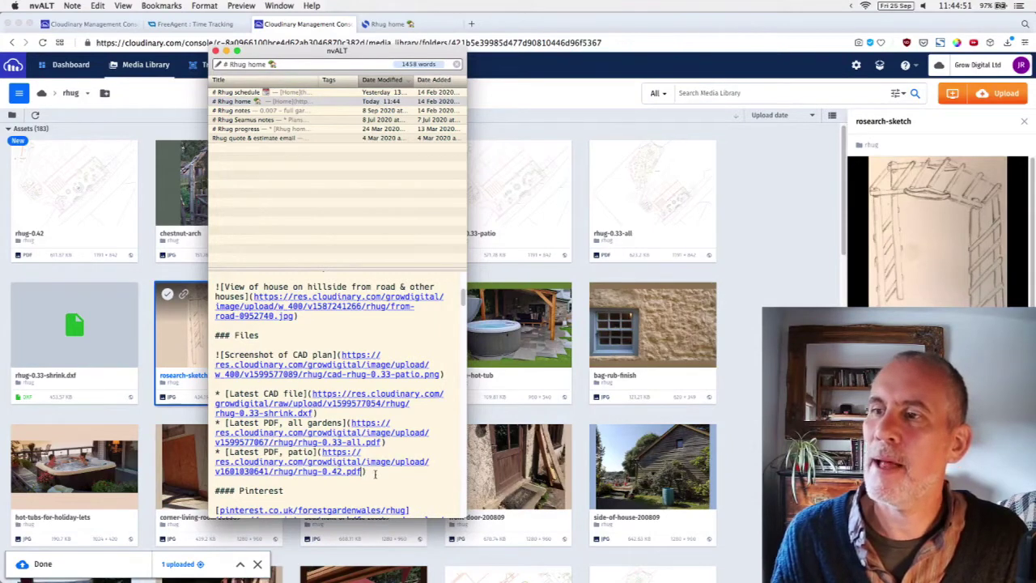
Switch to QCAD, open the print preview of the rhug drawing and set its scale to 0.007
{"action": "key", "text": "super+Tab"}
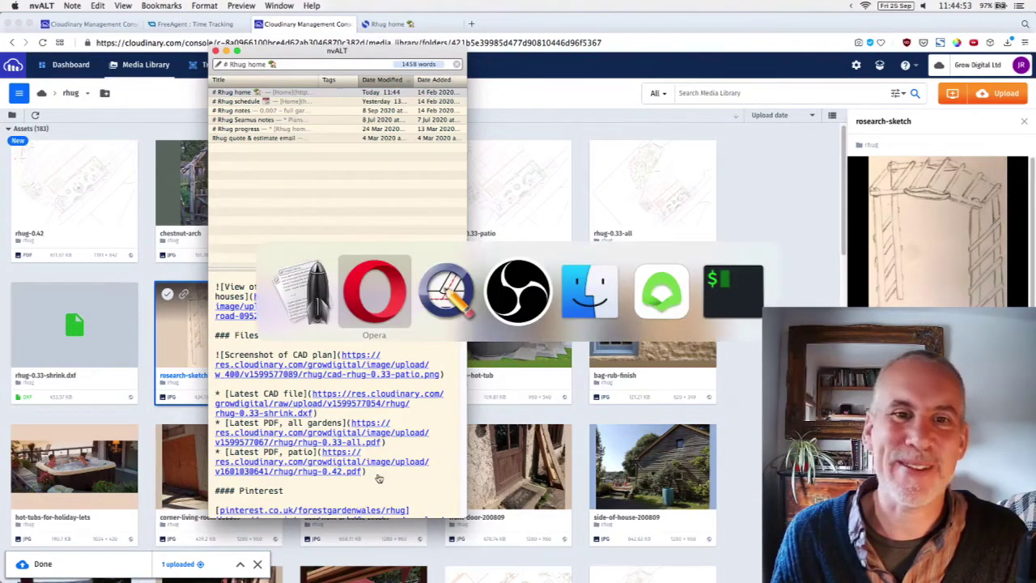
{"action": "key", "text": "super+Tab"}
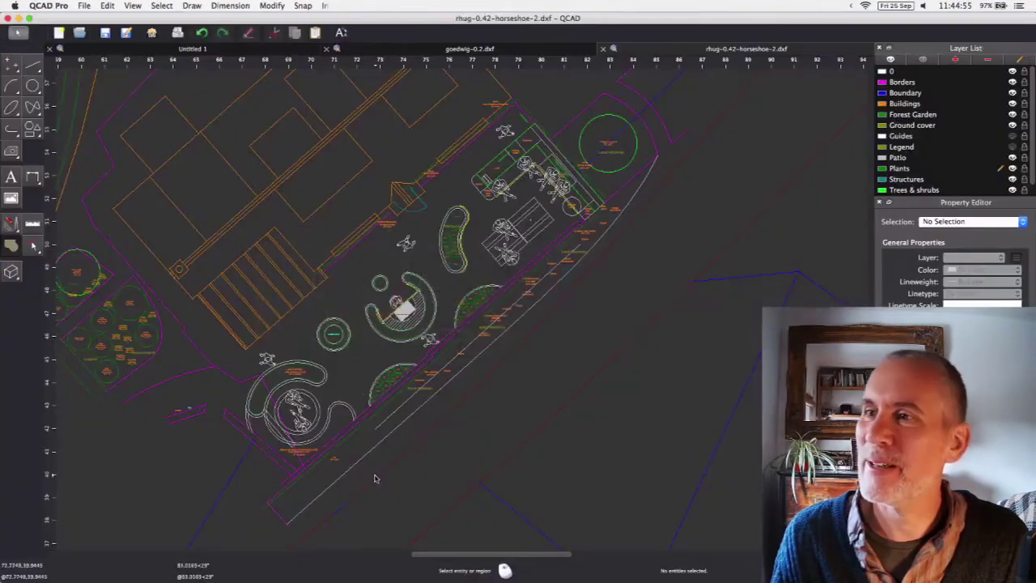
{"action": "left_click", "coordinate": [84, 6]}
{"action": "left_click", "coordinate": [90, 195]}
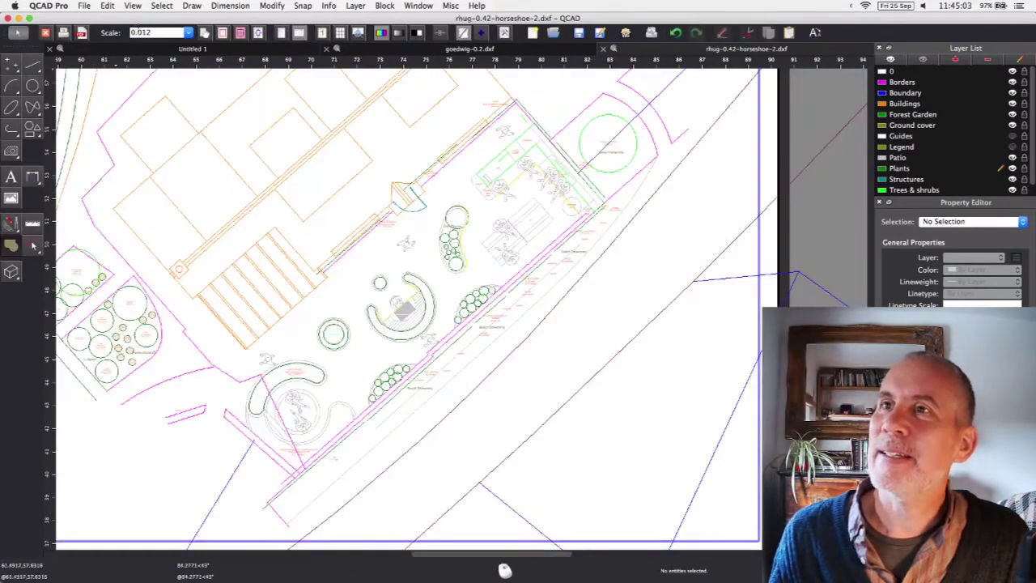
{"action": "double_click", "coordinate": [144, 33]}
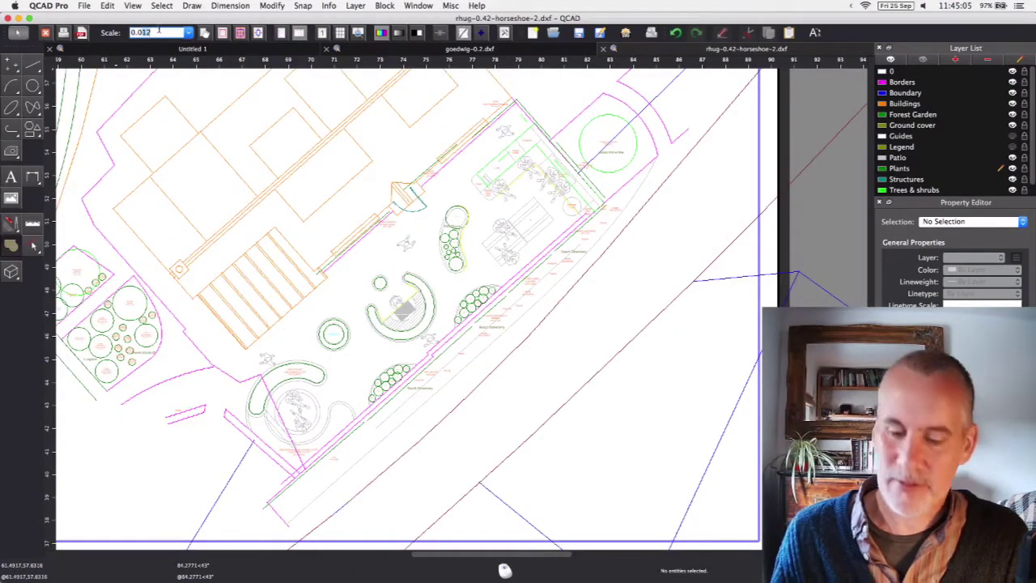
{"action": "type", "text": "0.00"}
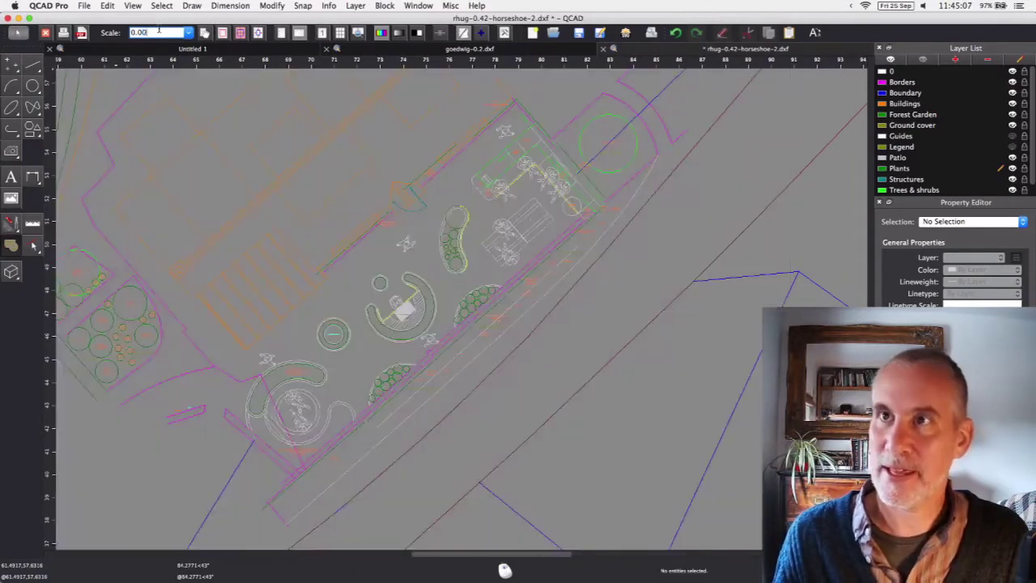
{"action": "type", "text": "7"}
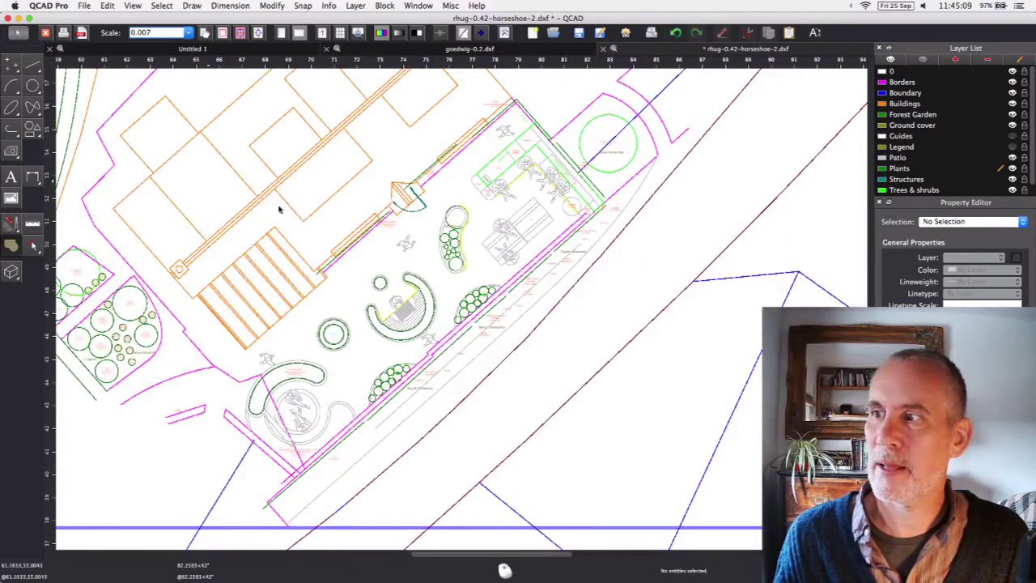
Move the paper so the forest garden, house and patio all lie within the page borders
{"action": "scroll", "coordinate": [303, 219], "scroll_direction": "down", "scroll_amount": 5}
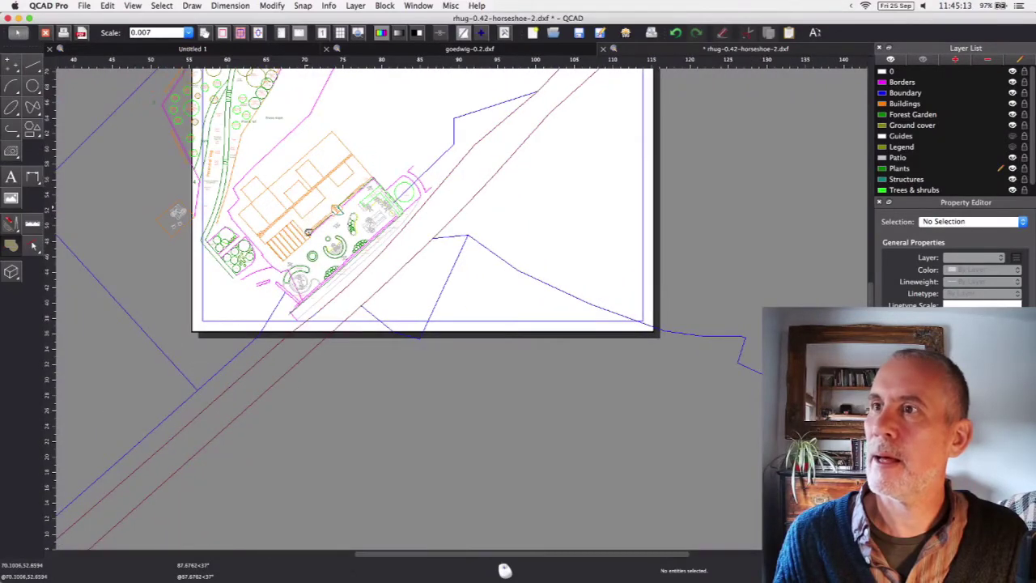
{"action": "scroll", "coordinate": [309, 232], "scroll_direction": "up", "scroll_amount": 2}
{"action": "scroll", "coordinate": [326, 326], "scroll_direction": "up", "scroll_amount": 4}
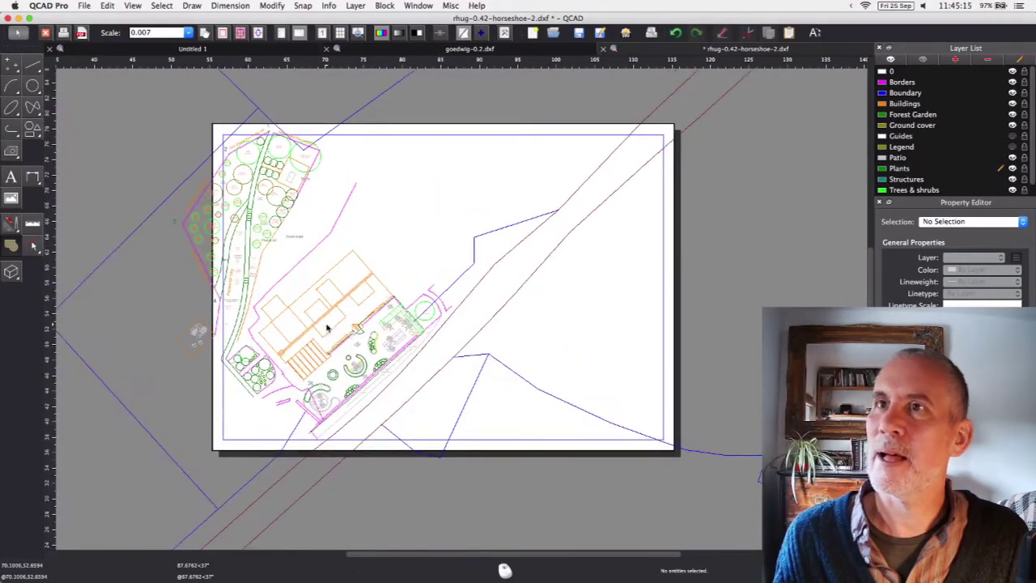
{"action": "left_click", "coordinate": [205, 32]}
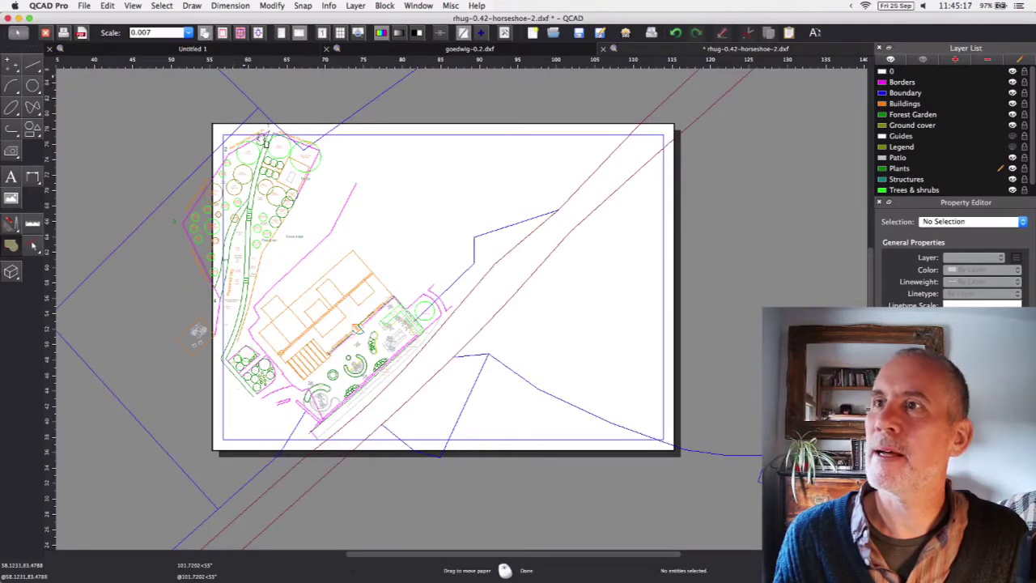
{"action": "mouse_move", "coordinate": [344, 234]}
{"action": "left_mouse_down"}
{"action": "mouse_move", "coordinate": [214, 227]}
{"action": "mouse_move", "coordinate": [226, 232]}
{"action": "left_mouse_up"}
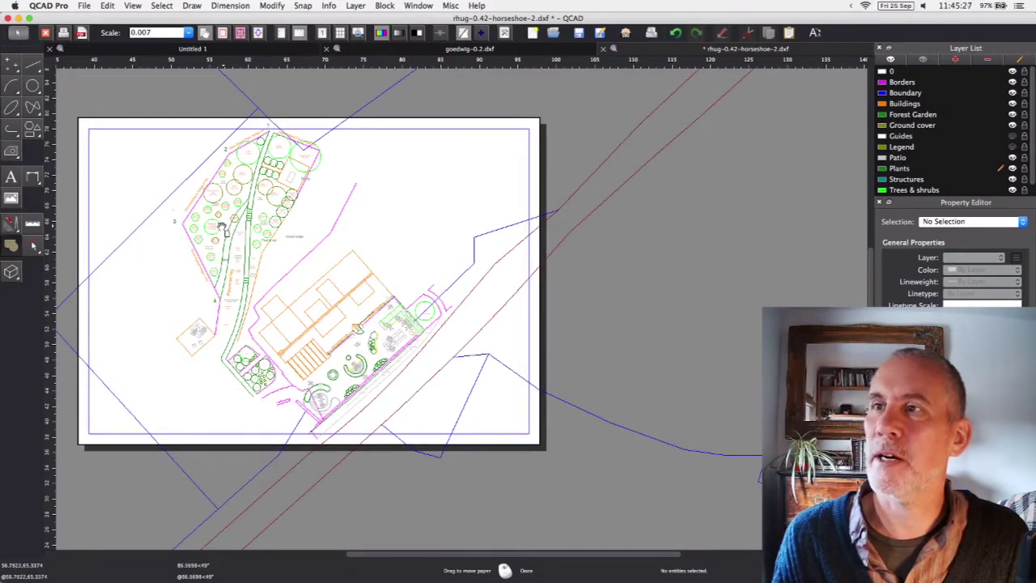
Export the full garden plan as rhug-0.42-all.pdf into the Rhug output folder
{"action": "left_click", "coordinate": [81, 33]}
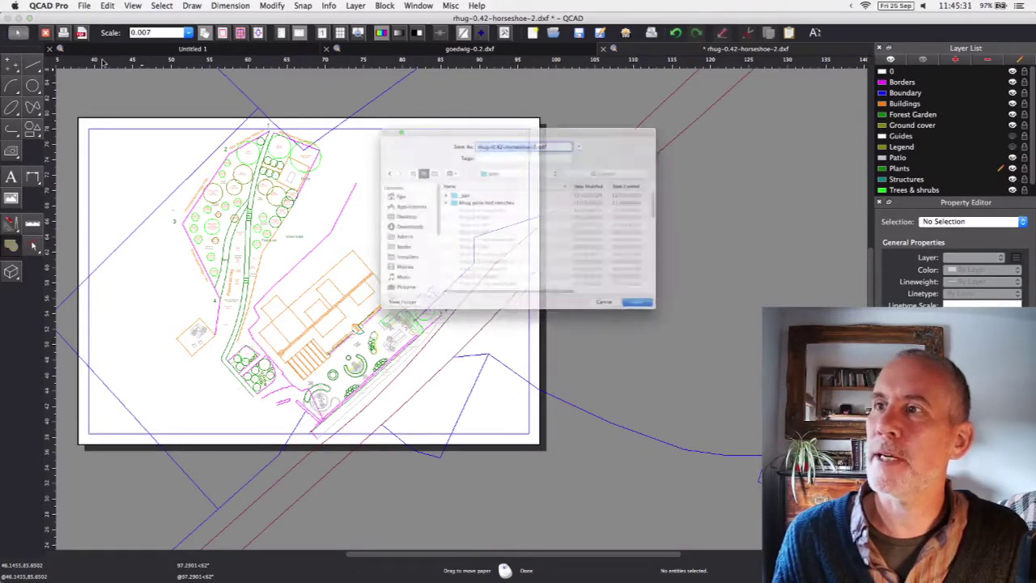
{"action": "left_click", "coordinate": [512, 155]}
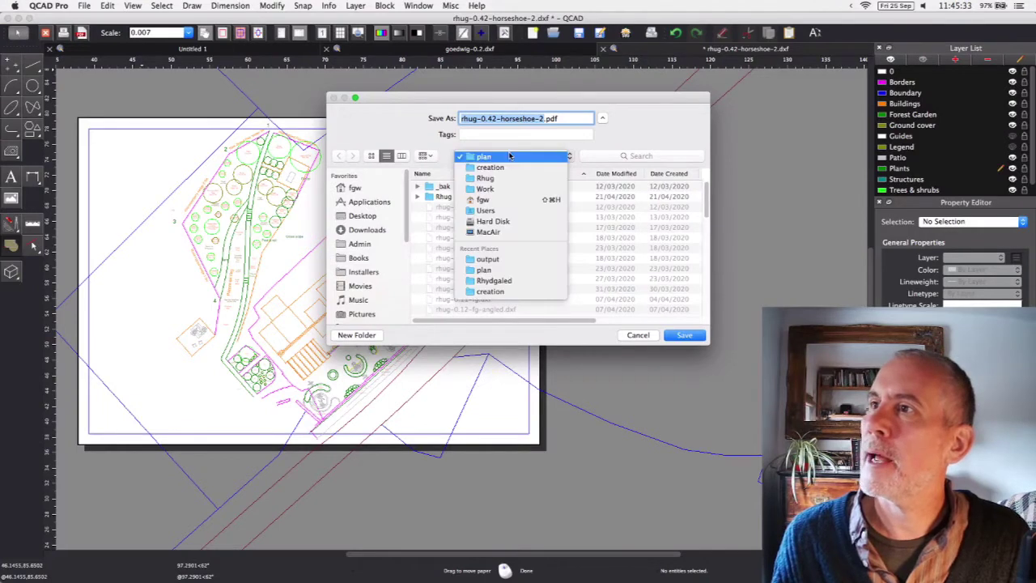
{"action": "left_click", "coordinate": [503, 176]}
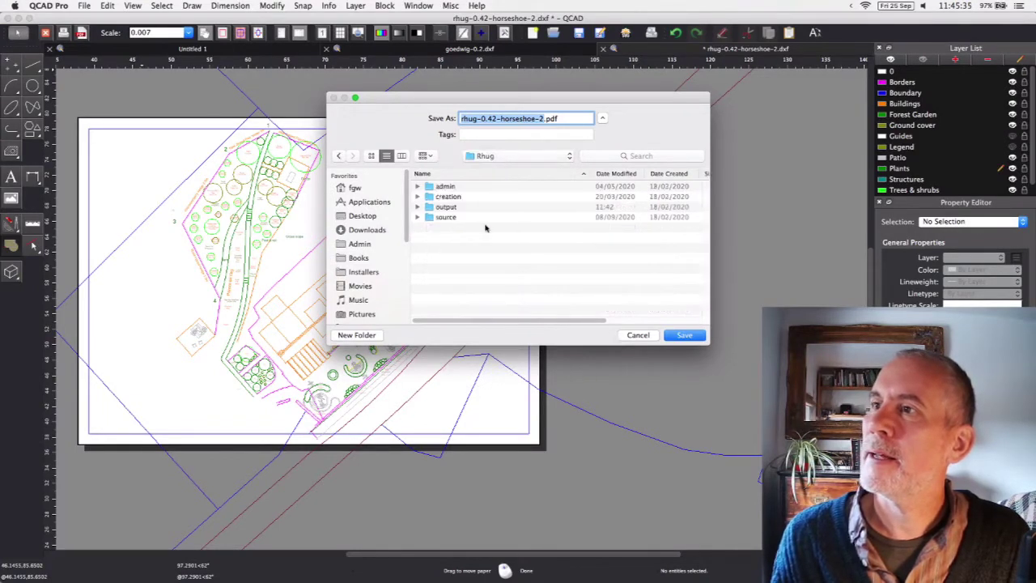
{"action": "left_click", "coordinate": [476, 208]}
{"action": "double_click", "coordinate": [476, 208]}
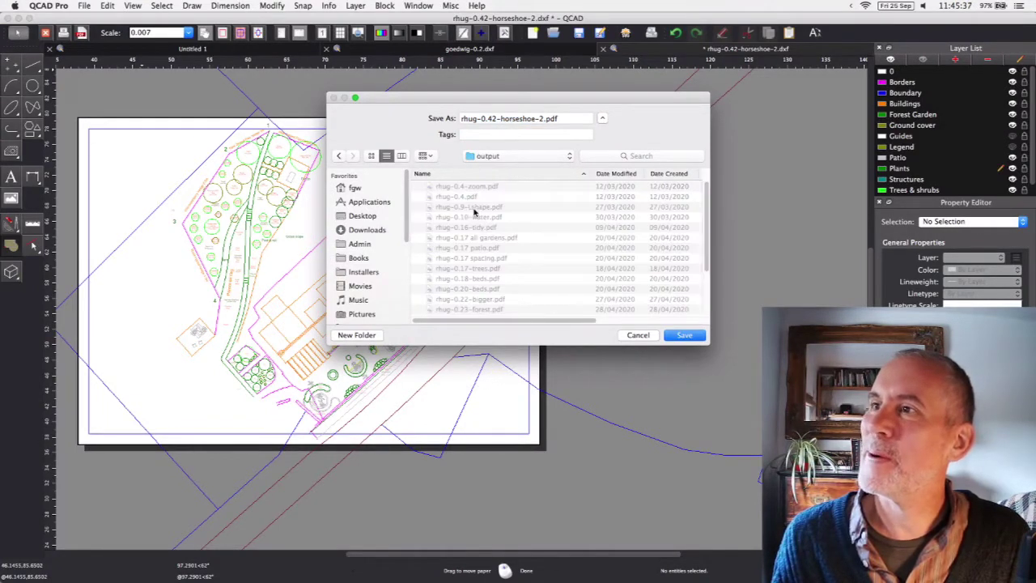
{"action": "scroll", "coordinate": [518, 222], "scroll_direction": "down", "scroll_amount": 3}
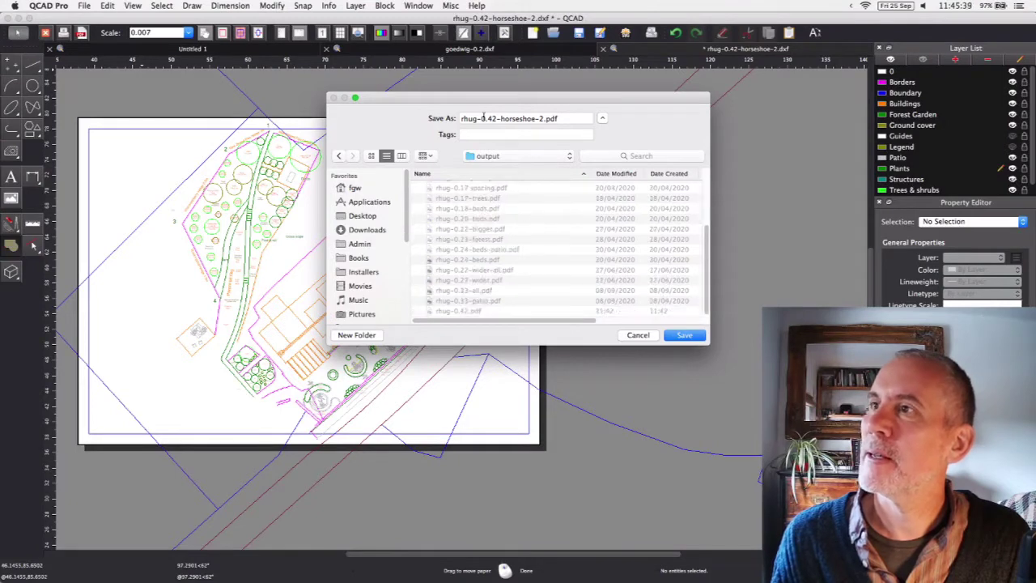
{"action": "left_click", "coordinate": [474, 310]}
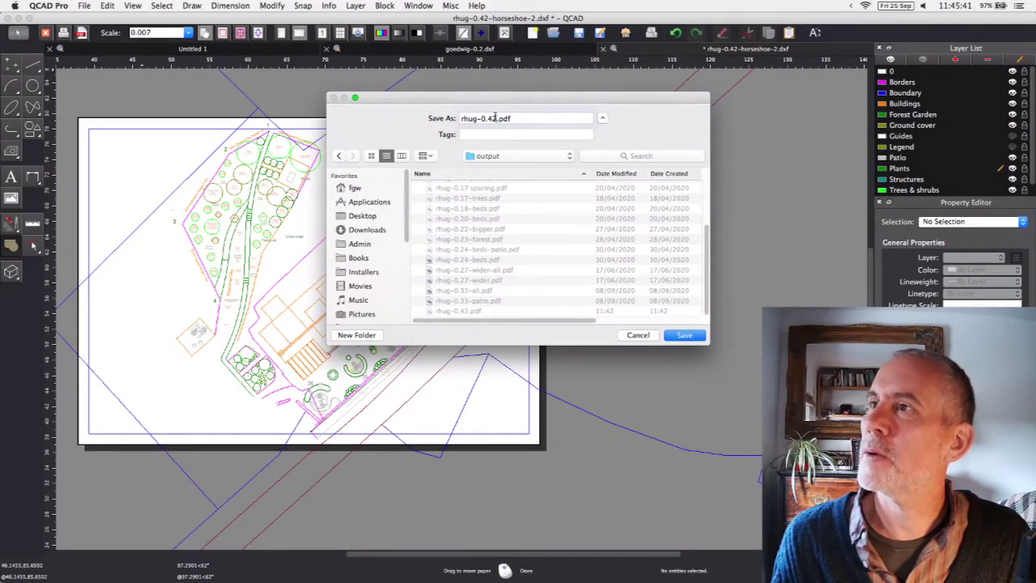
{"action": "left_click", "coordinate": [494, 117]}
{"action": "type", "text": "-all"}
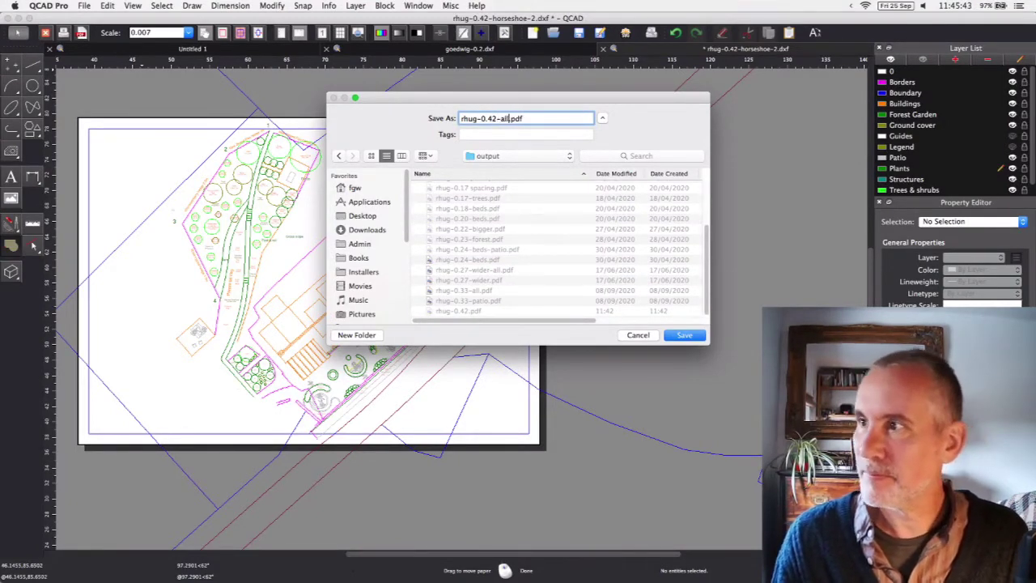
{"action": "key", "text": "Return"}
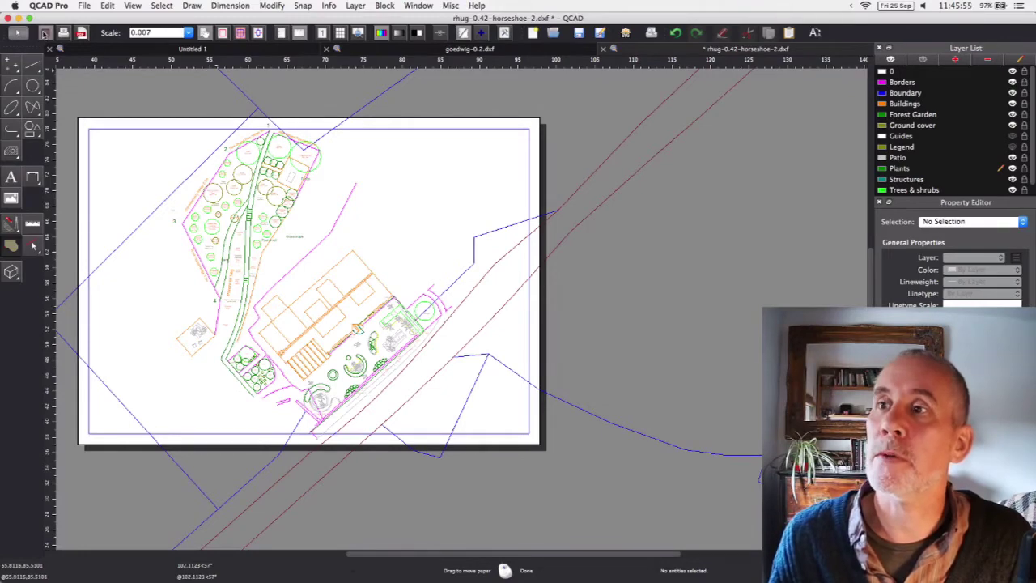
Close the print preview and return to the house and patio area of the rhug drawing
{"action": "left_click", "coordinate": [44, 33]}
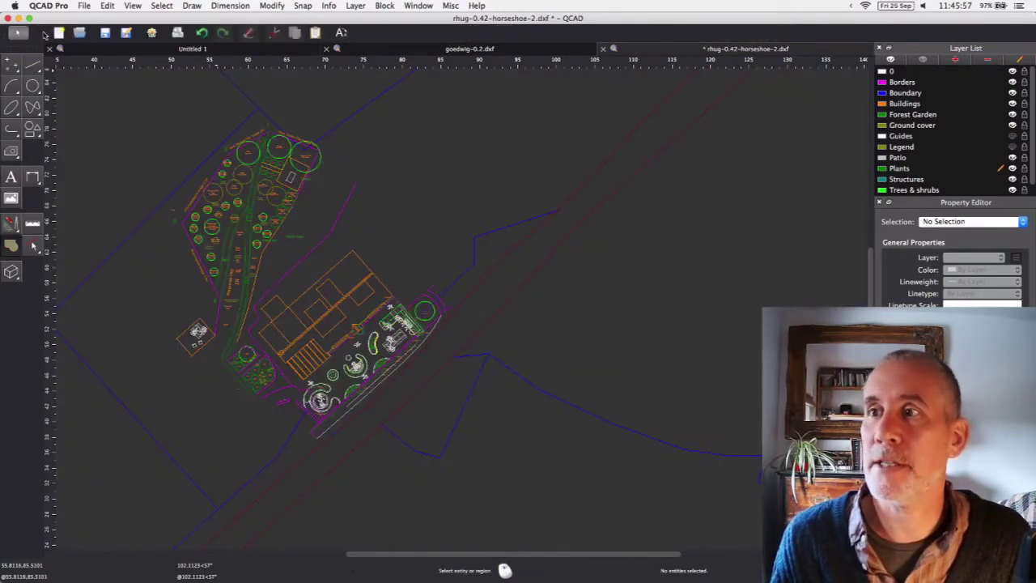
{"action": "scroll", "coordinate": [238, 346], "scroll_direction": "up", "scroll_amount": 4}
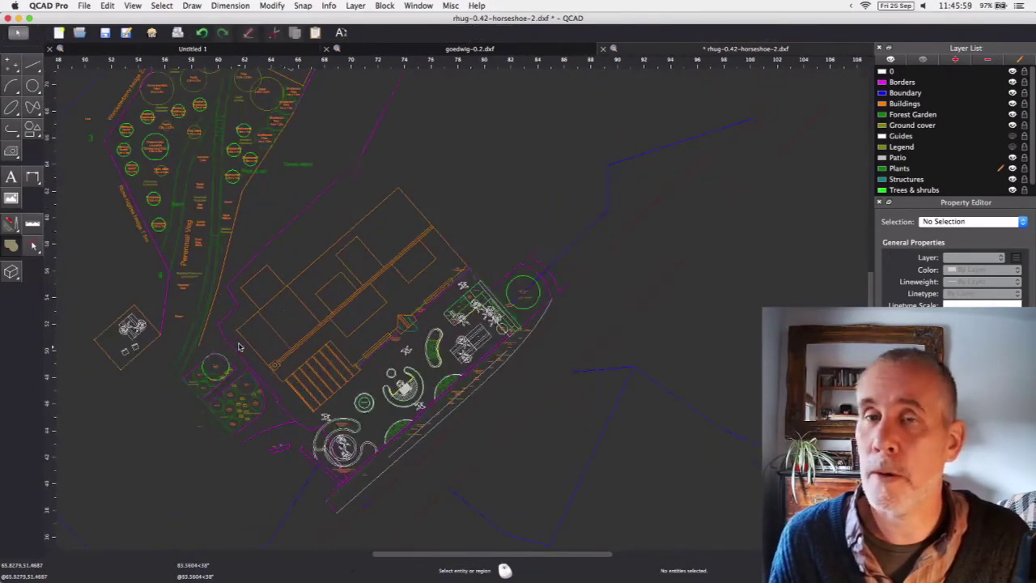
{"action": "scroll", "coordinate": [239, 347], "scroll_direction": "up", "scroll_amount": 1}
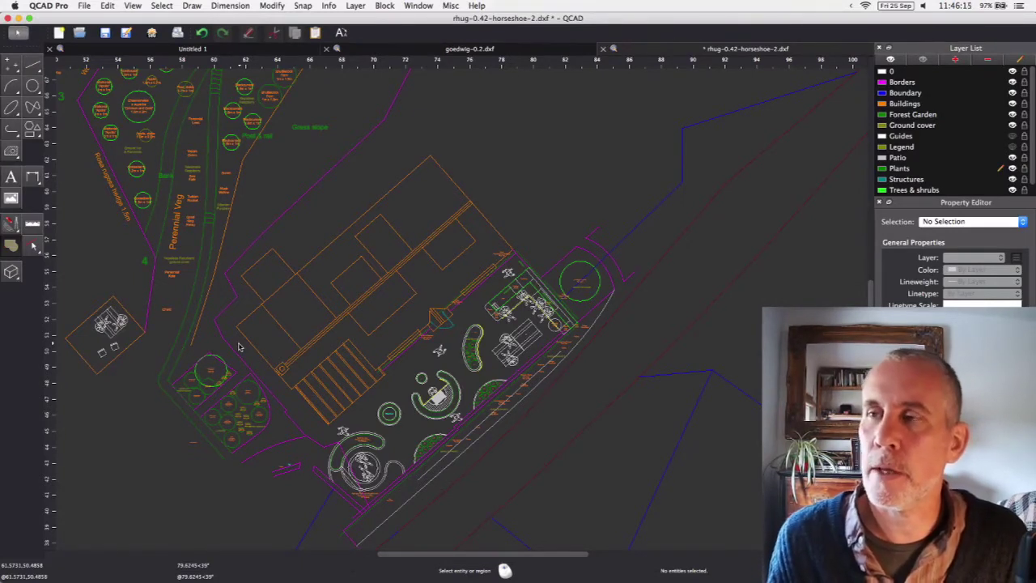
Switch to Opera and upload rhug-0.42-all.pdf from the output folder to the rhug folder in Cloudinary
{"action": "key", "text": "super+Tab"}
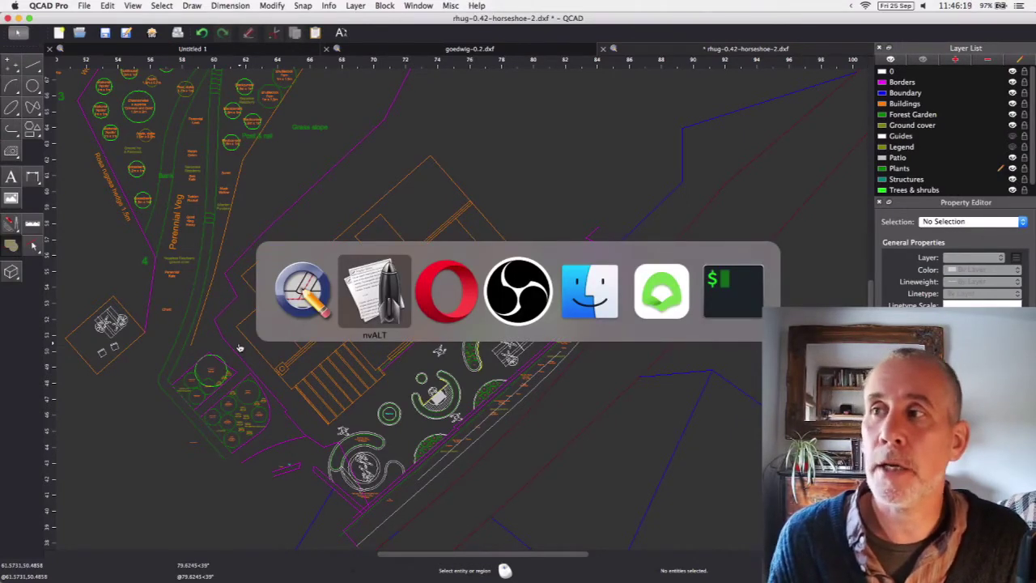
{"action": "key", "text": "super+Tab"}
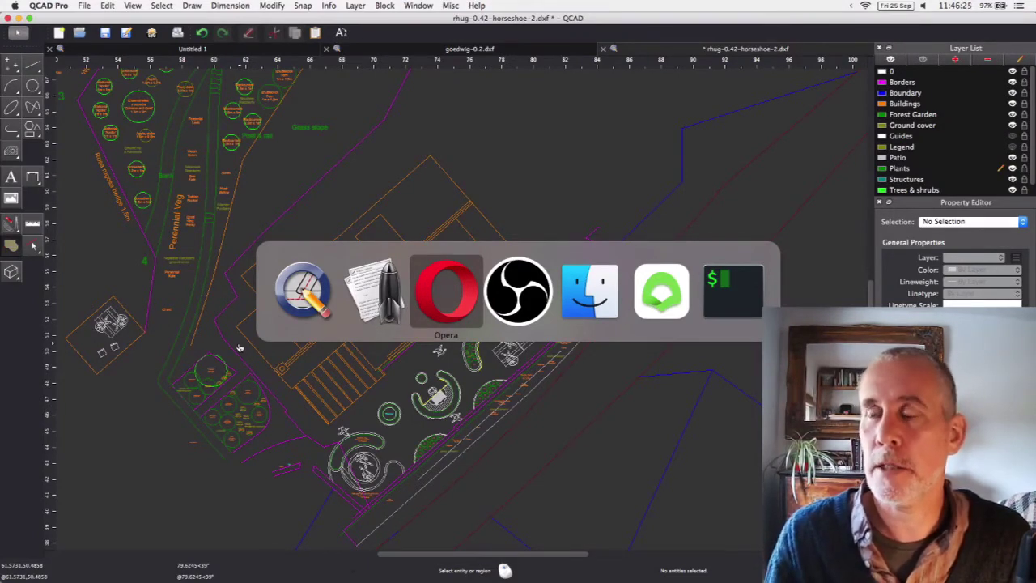
{"action": "key", "text": "super+Tab"}
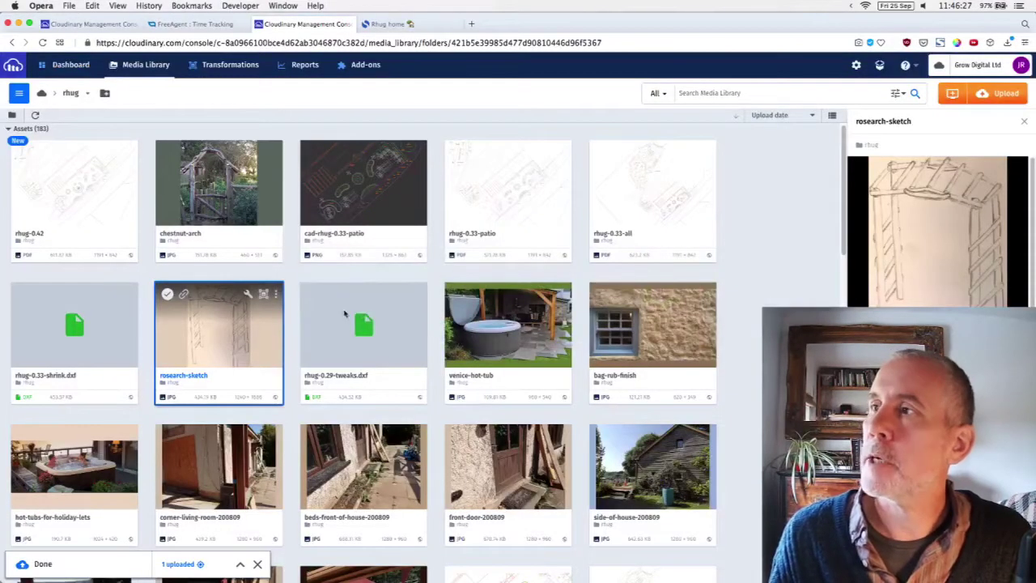
{"action": "left_click", "coordinate": [1013, 93]}
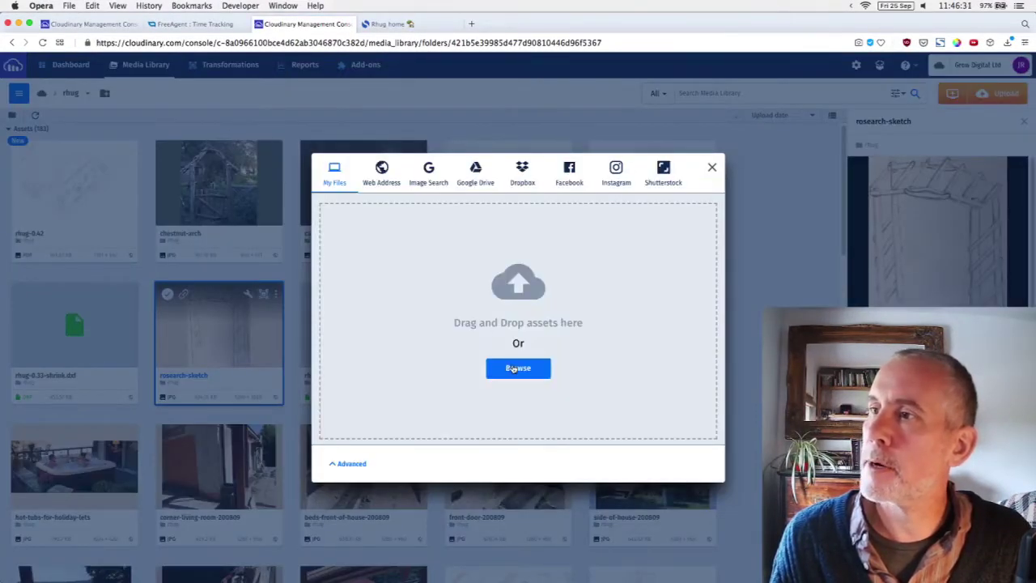
{"action": "left_click", "coordinate": [515, 369]}
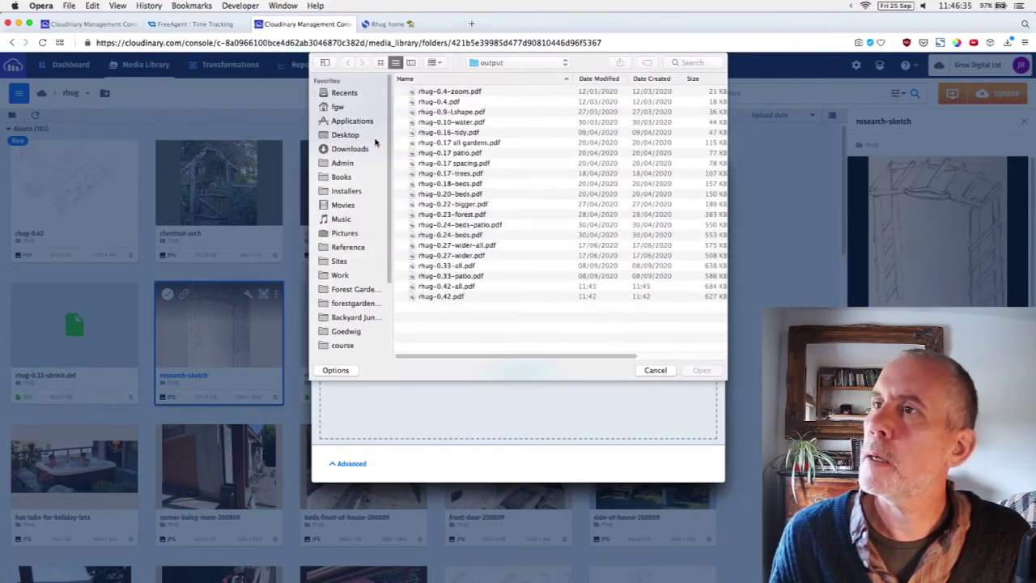
{"action": "left_click", "coordinate": [489, 288]}
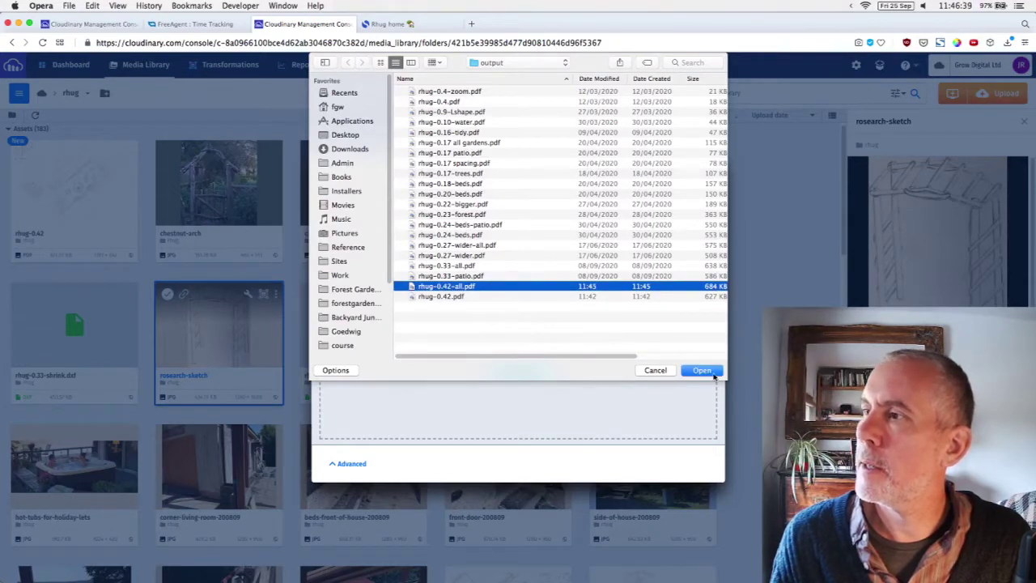
{"action": "left_click", "coordinate": [701, 370]}
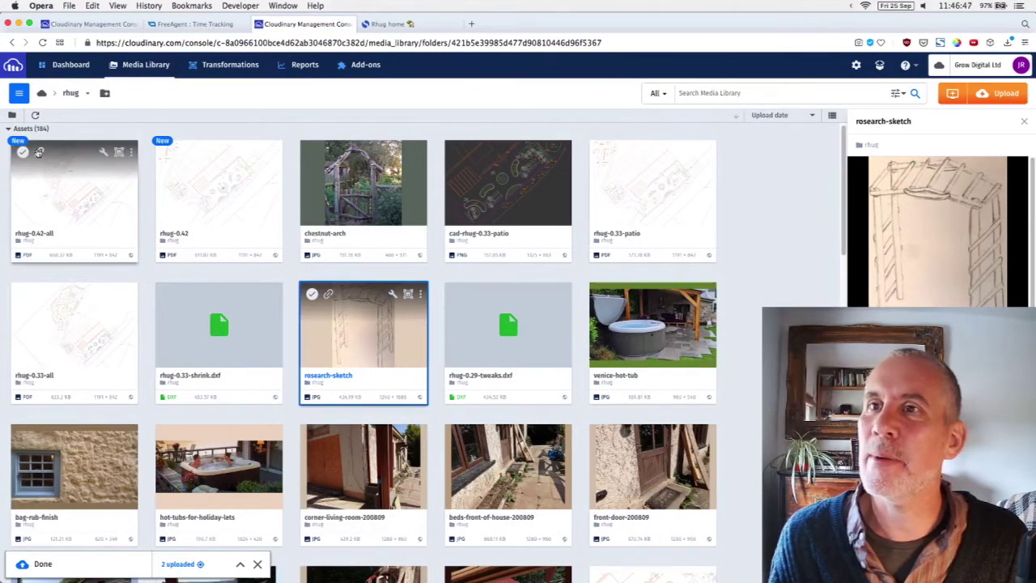
Copy the URL of the uploaded rhug-0.42-all asset, switch to Simplenote and open the Rhug home note
{"action": "left_click", "coordinate": [39, 153]}
{"action": "key", "text": "super+Tab"}
{"action": "key", "text": "super+Tab"}
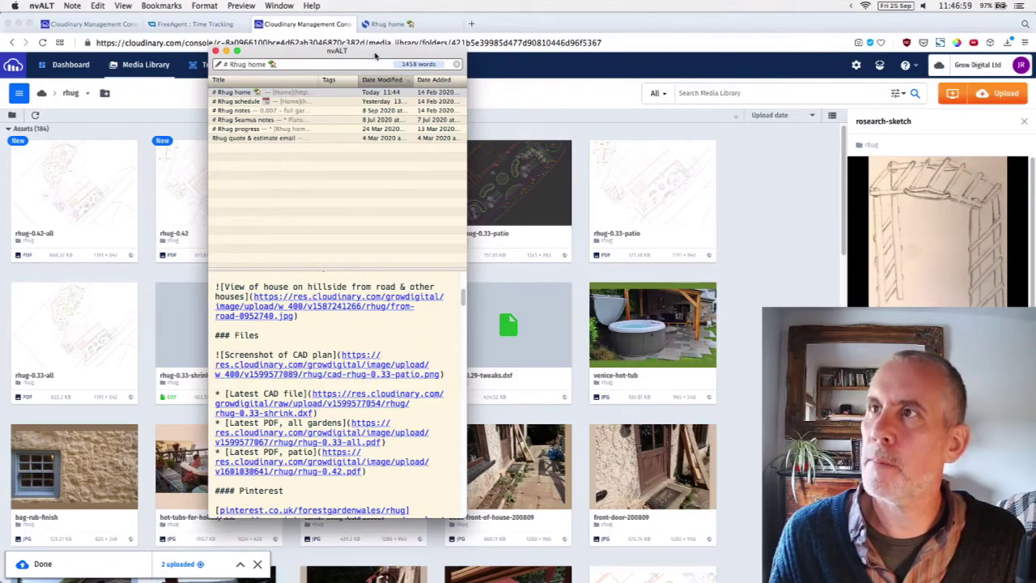
{"action": "left_click_drag", "start_coordinate": [376, 52], "coordinate": [0, 130]}
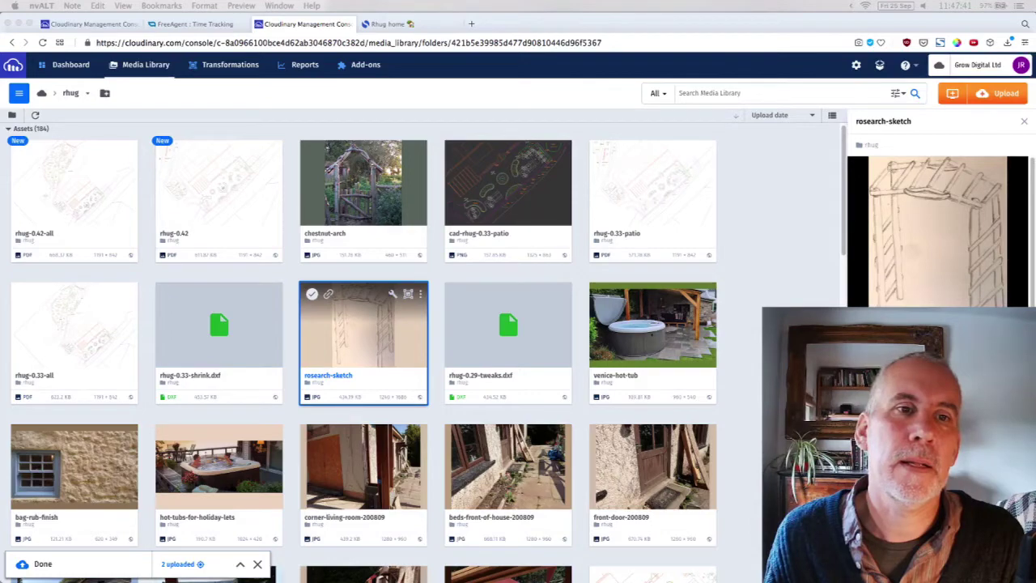
{"action": "left_click_drag", "start_coordinate": [0, 191], "coordinate": [389, 136]}
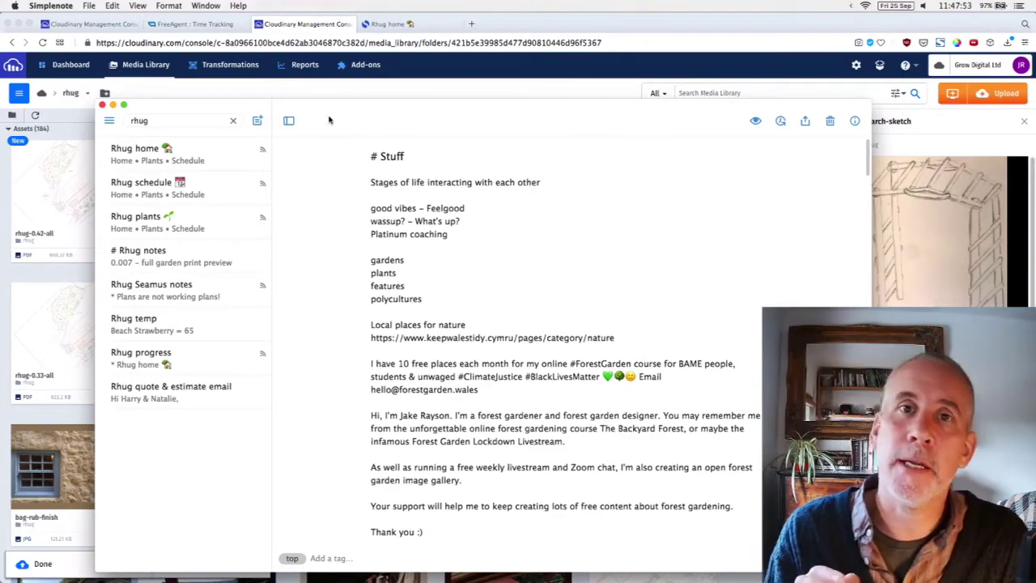
{"action": "key", "text": "Down"}
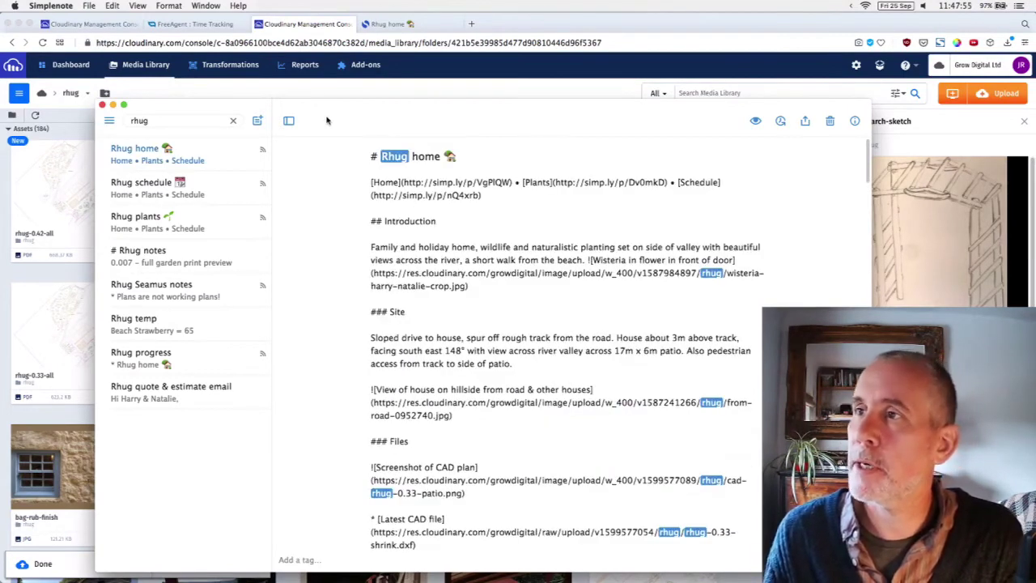
Replace the "Latest PDF, all gardens" link in the Rhug home note with the copied rhug-0.42-all URL
{"action": "left_click", "coordinate": [137, 6]}
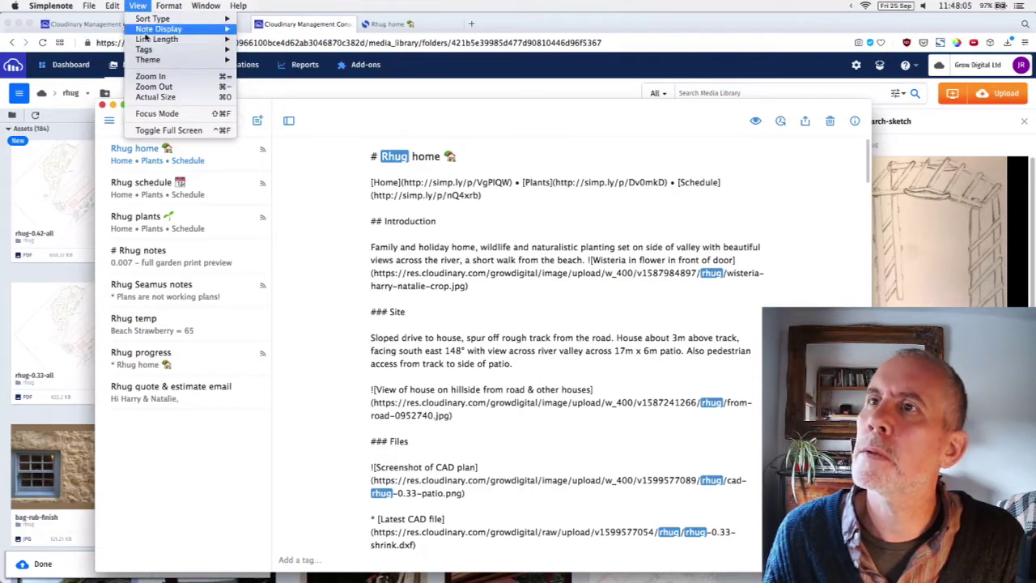
{"action": "left_click", "coordinate": [350, 114]}
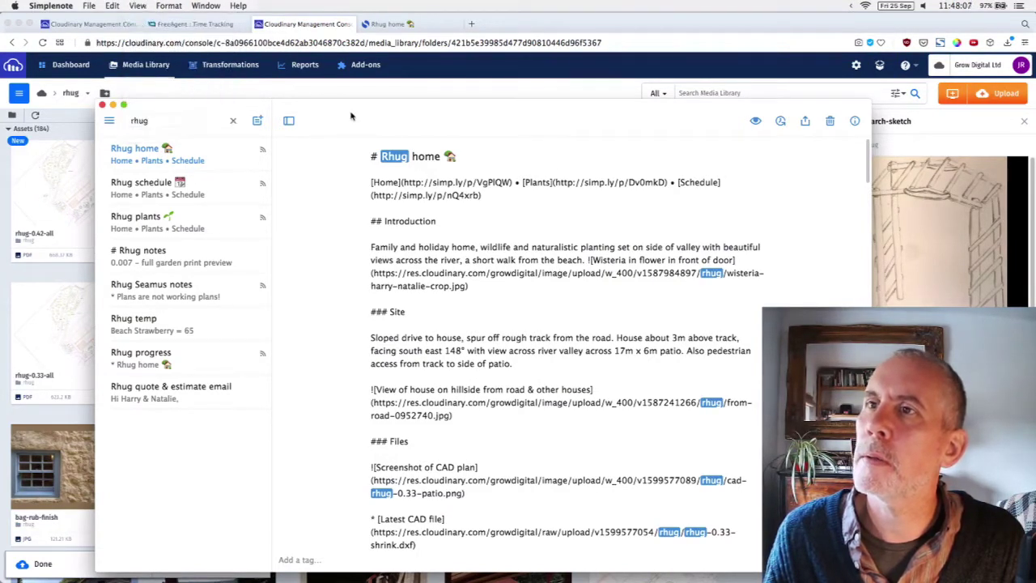
{"action": "scroll", "coordinate": [493, 373], "scroll_direction": "down", "scroll_amount": 2}
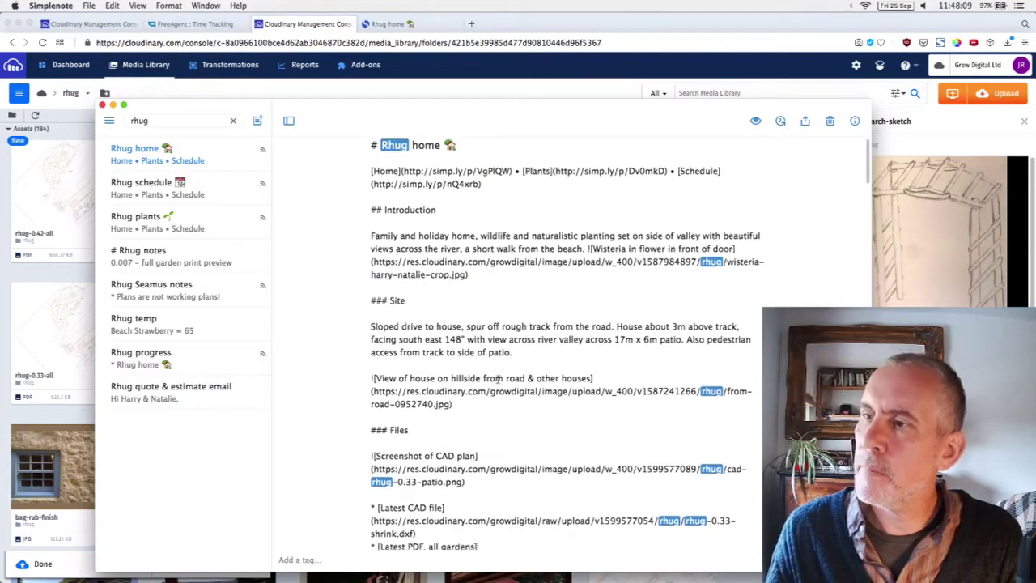
{"action": "scroll", "coordinate": [494, 373], "scroll_direction": "down", "scroll_amount": 5}
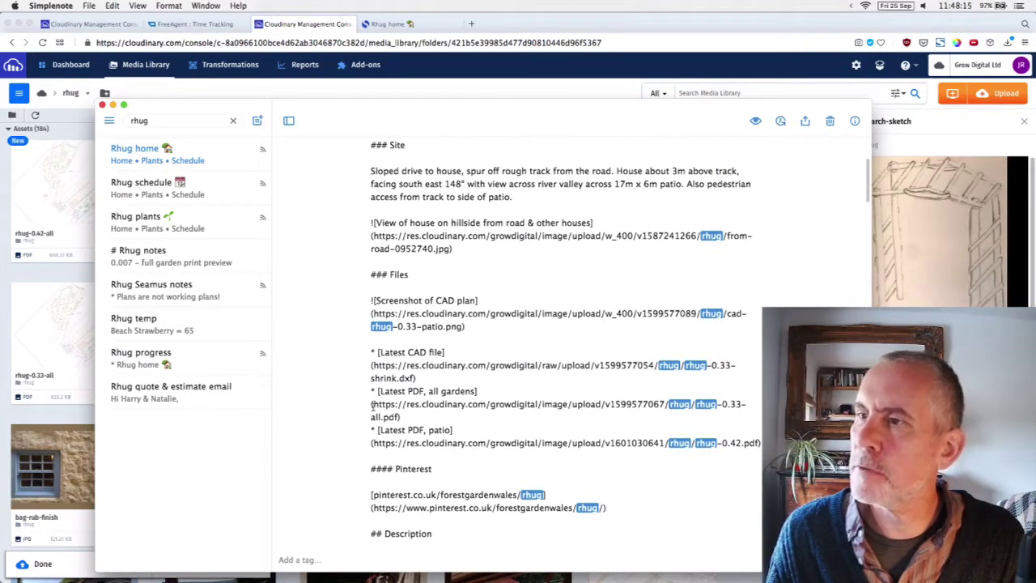
{"action": "triple_click", "coordinate": [373, 405]}
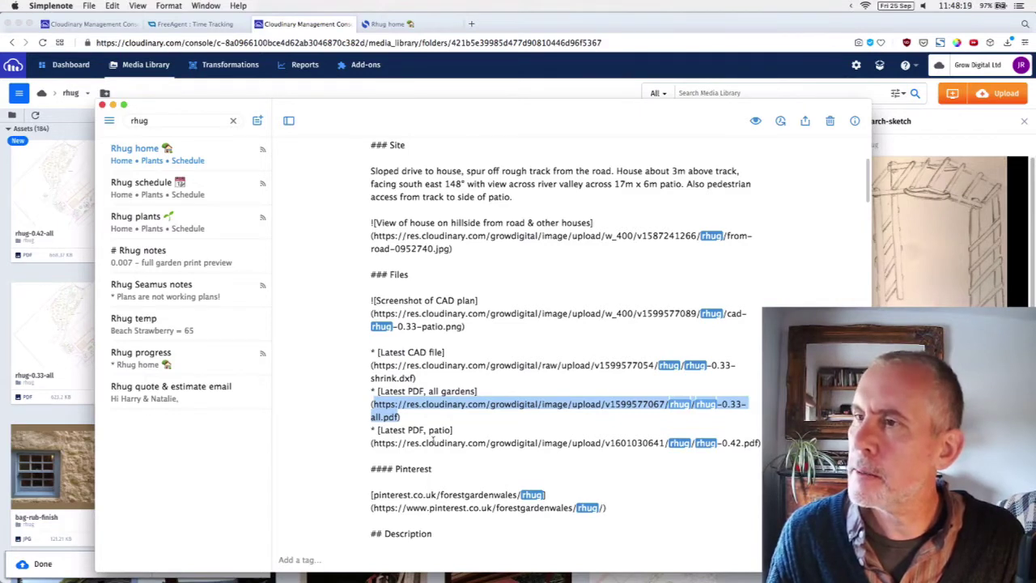
{"action": "key", "text": "super+v"}
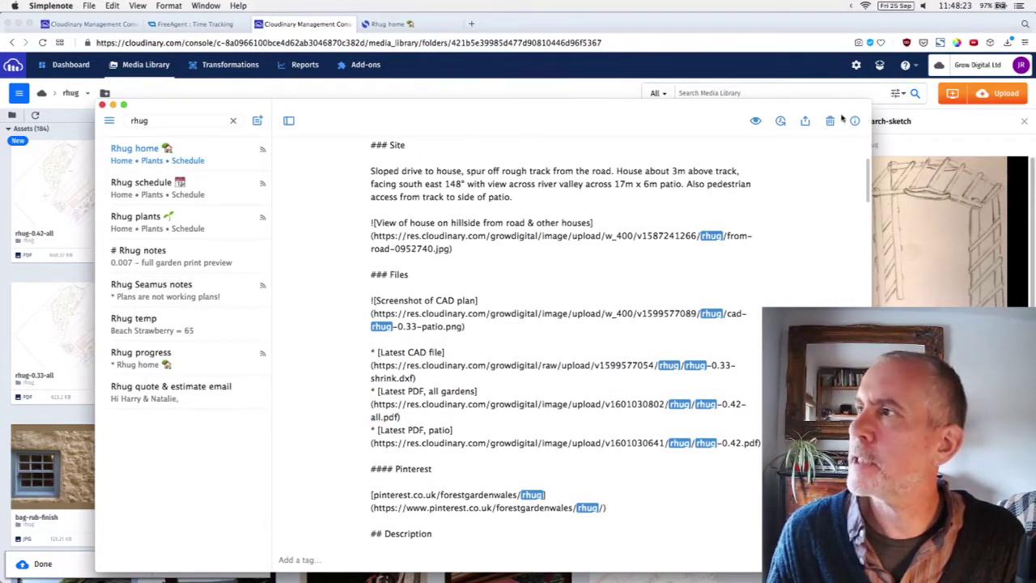
Switch to Opera and upload rhug-0.42-horseshoe-2.dxf from Rhug's creation/plan folder to the rhug folder in Cloudinary
{"action": "left_click", "coordinate": [999, 97]}
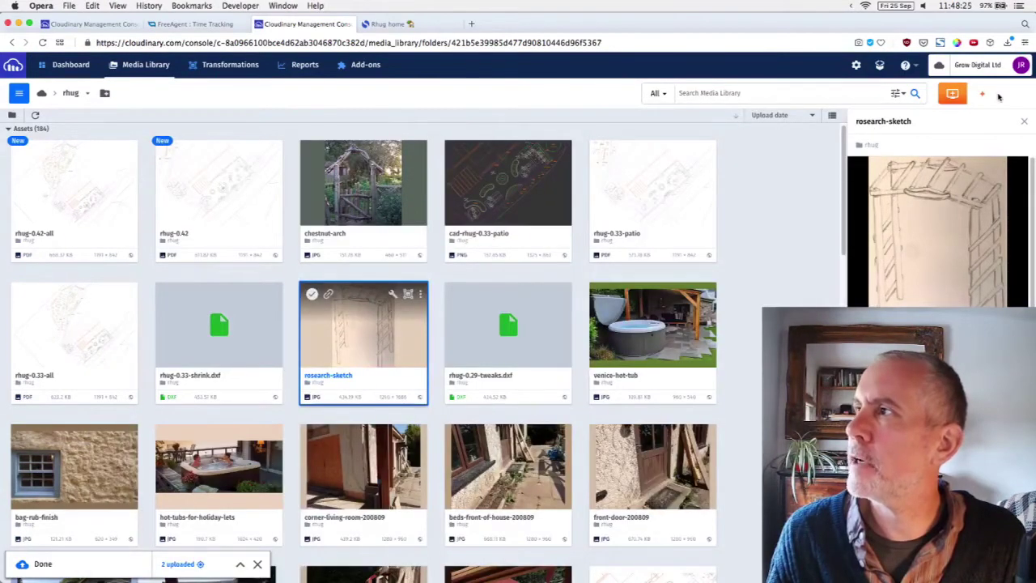
{"action": "left_click", "coordinate": [999, 97]}
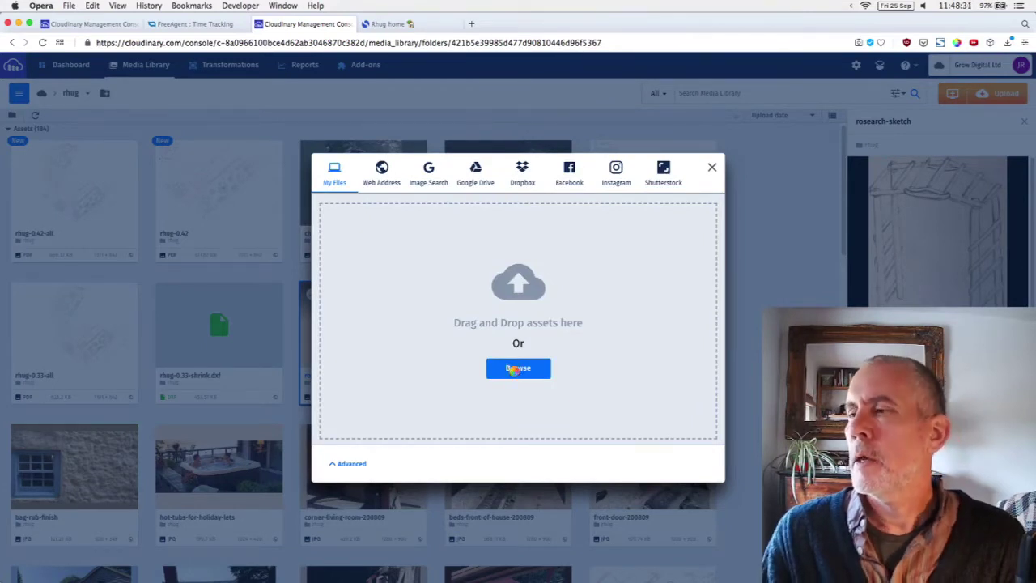
{"action": "left_click", "coordinate": [514, 369]}
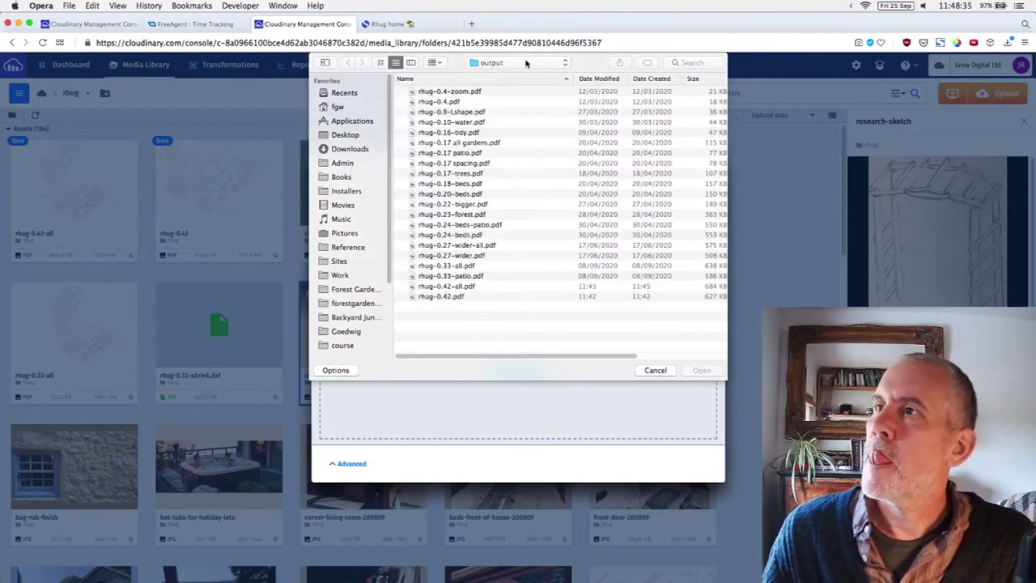
{"action": "left_click", "coordinate": [526, 64]}
{"action": "left_click", "coordinate": [528, 74]}
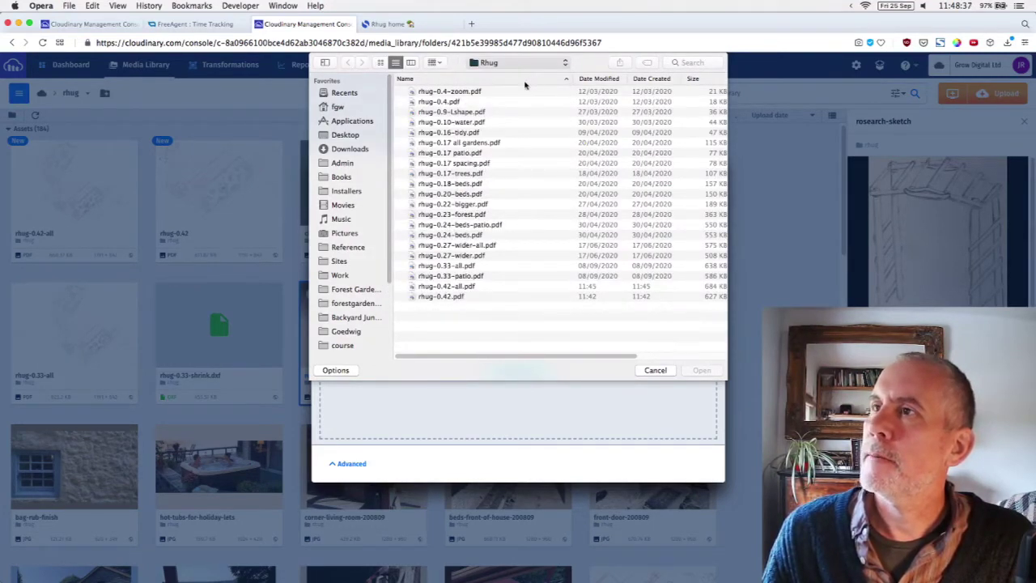
{"action": "double_click", "coordinate": [477, 102]}
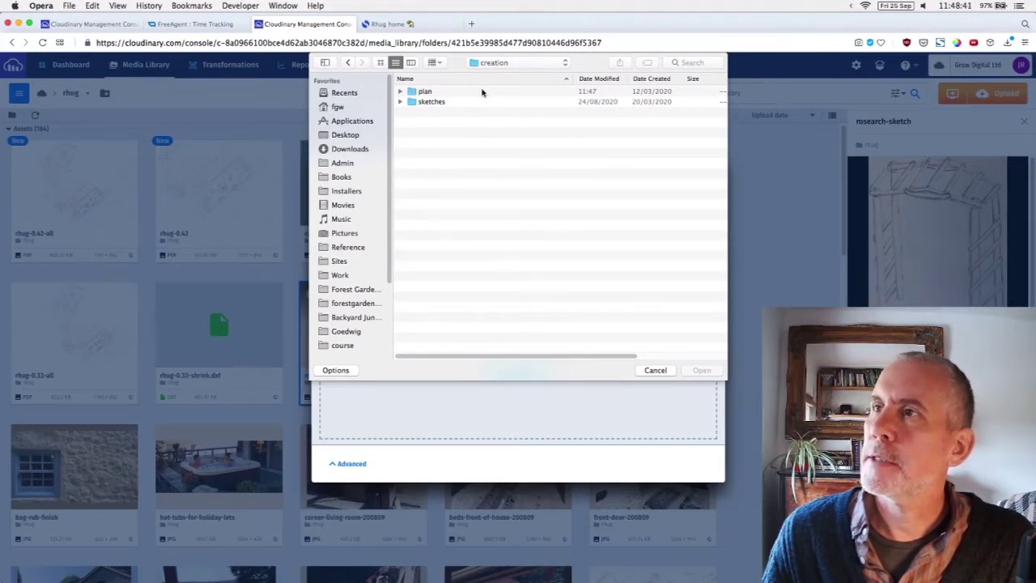
{"action": "left_click", "coordinate": [481, 92]}
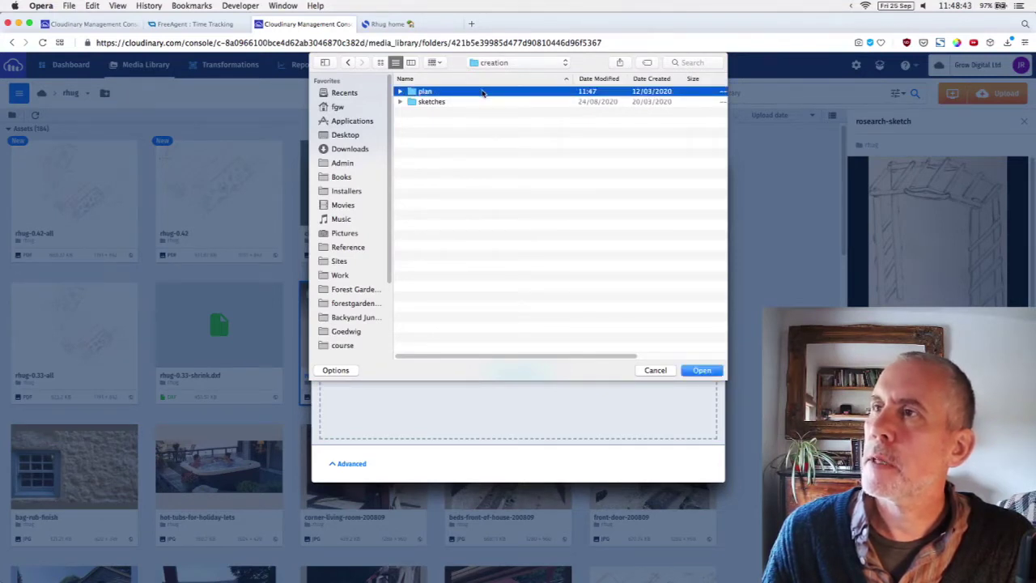
{"action": "double_click", "coordinate": [481, 91]}
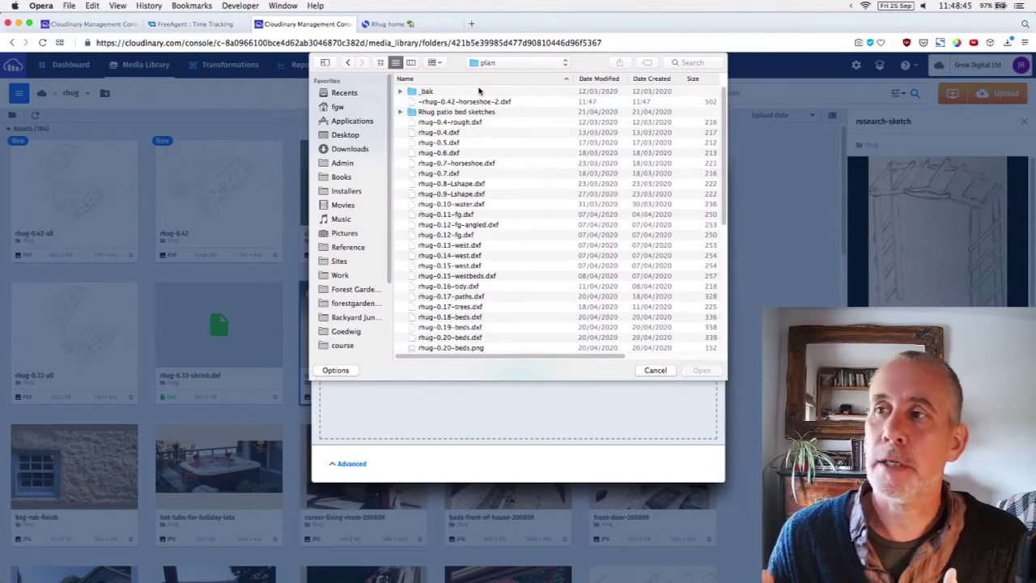
{"action": "scroll", "coordinate": [542, 235], "scroll_direction": "down", "scroll_amount": 5}
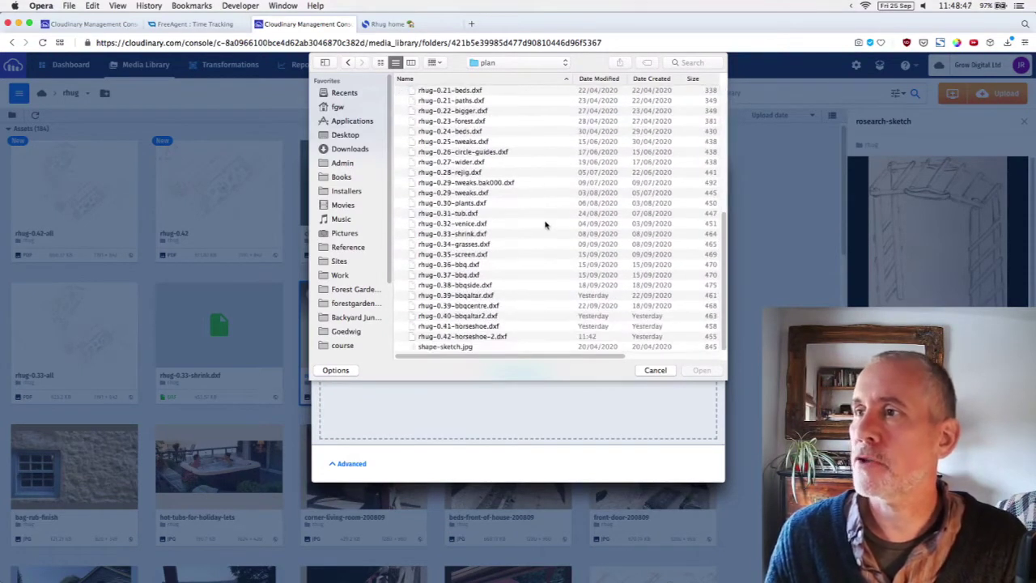
{"action": "left_click", "coordinate": [499, 337]}
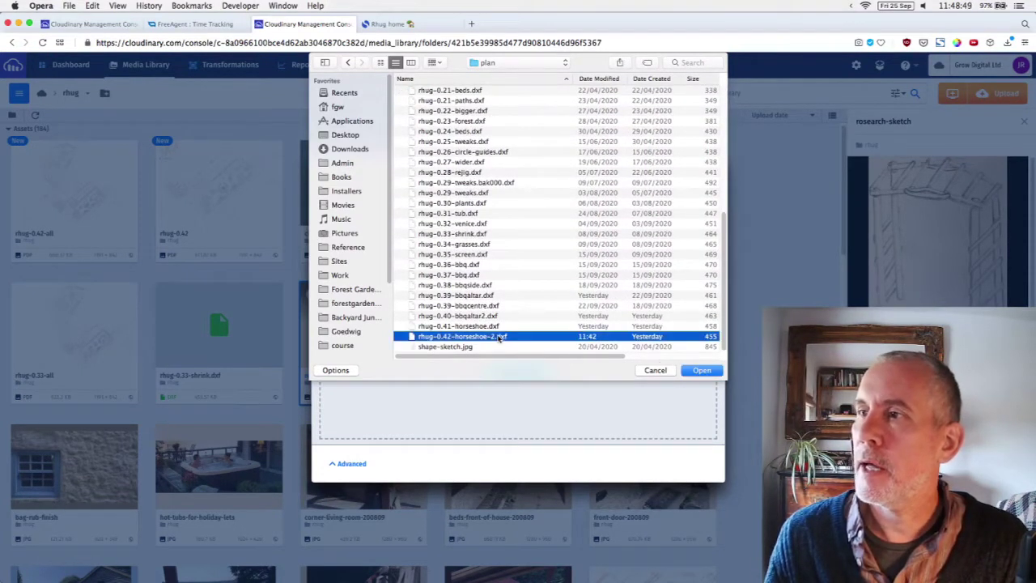
{"action": "left_click", "coordinate": [706, 374]}
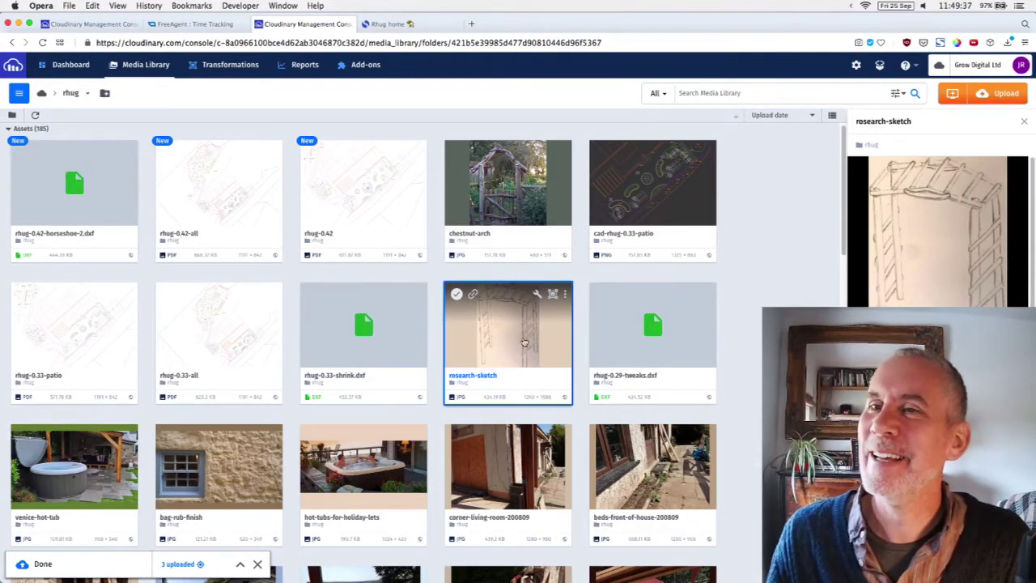
Copy the URL of the uploaded rhug-0.42-horseshoe-2.dxf asset, switch to Simplenote and replace the "Latest CAD file" link in the Rhug home note with it
{"action": "key", "text": "super+Tab"}
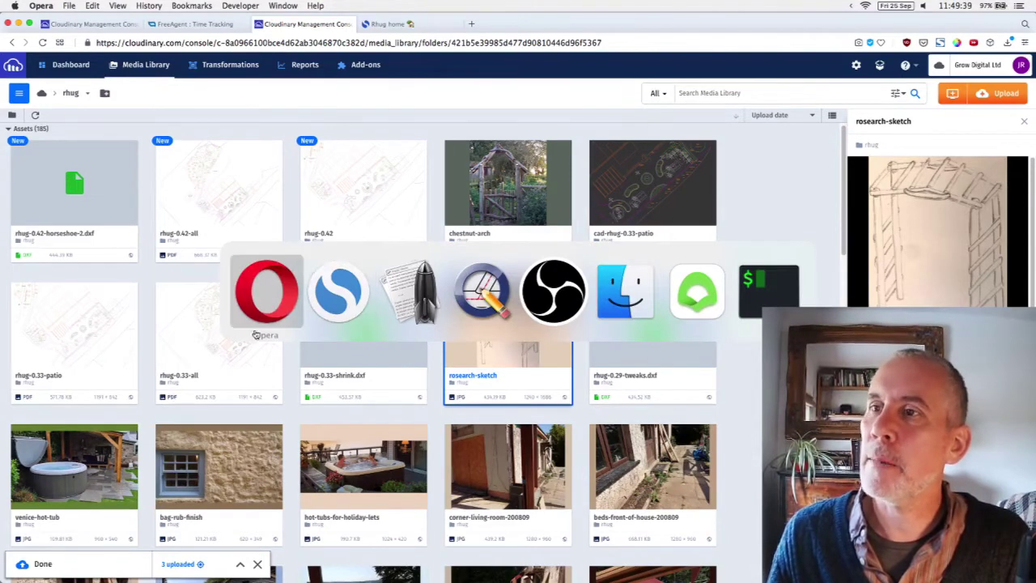
{"action": "left_click", "coordinate": [257, 328]}
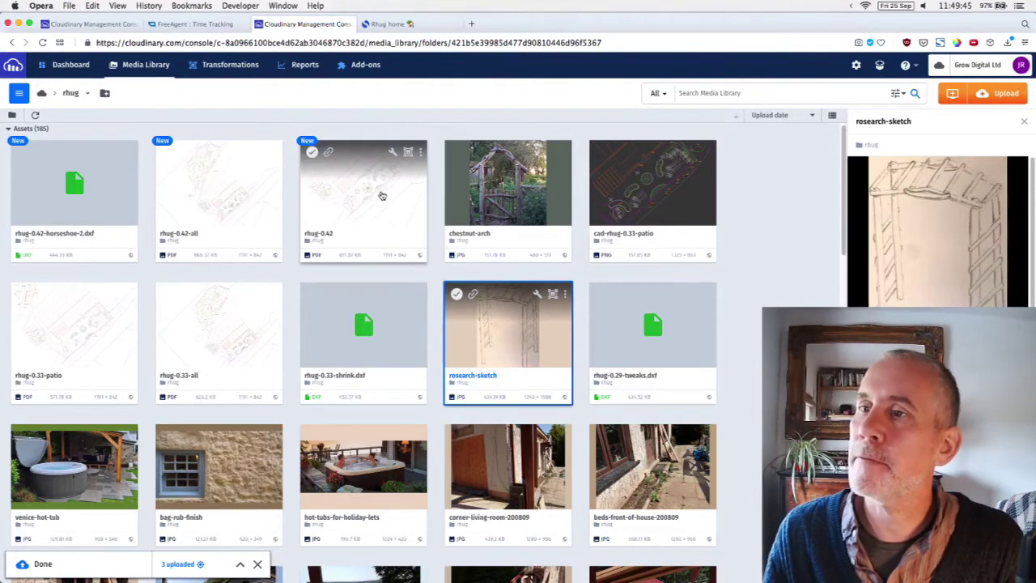
{"action": "left_click", "coordinate": [38, 153]}
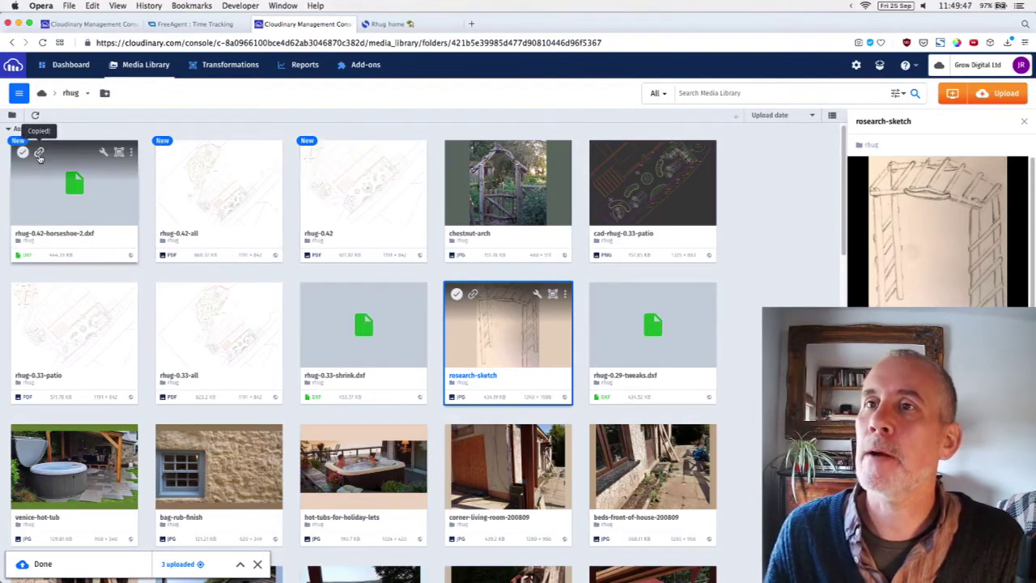
{"action": "key", "text": "super+Tab"}
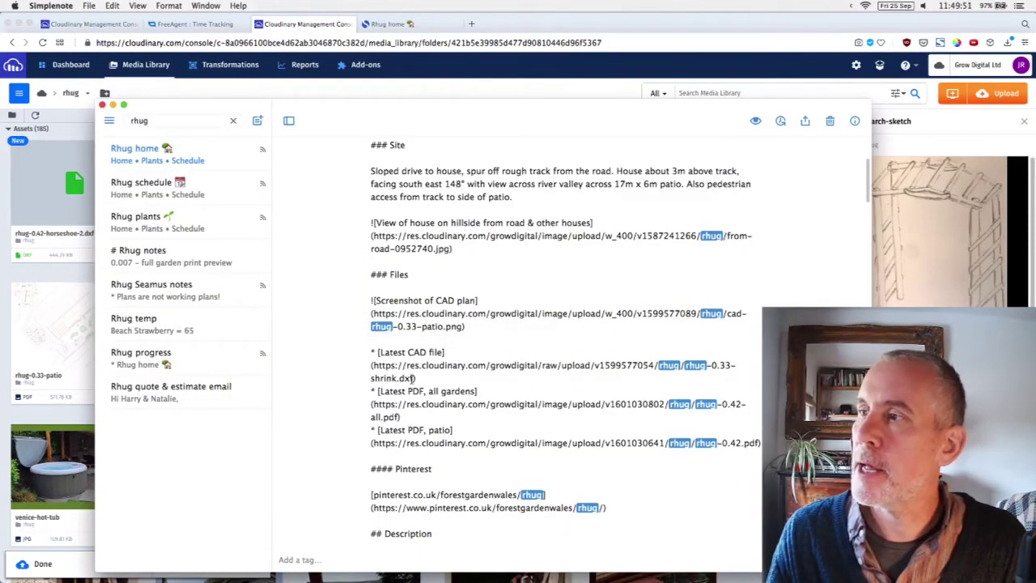
{"action": "left_click_drag", "start_coordinate": [415, 378], "coordinate": [374, 369]}
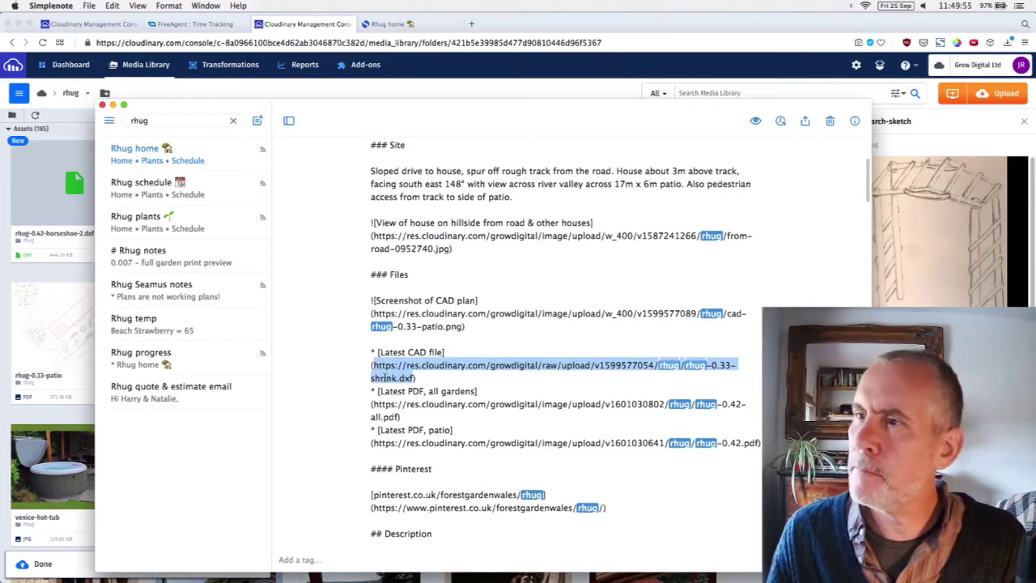
{"action": "key", "text": "super+v"}
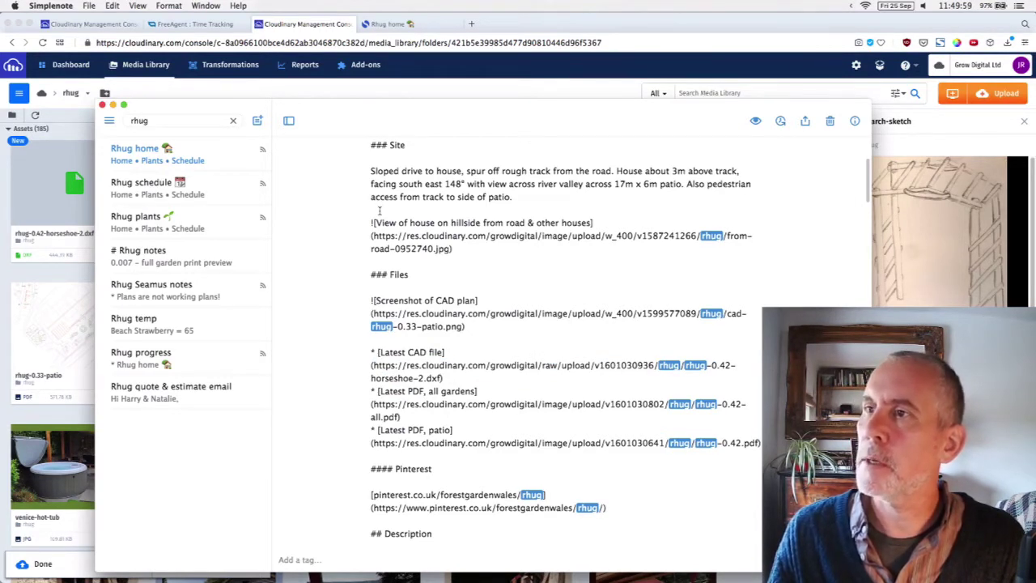
Switch to Opera, preview Screen Shot 2020-09-25 at 11.43.01.png from the Desktop and upload it to the rhug folder in Cloudinary
{"action": "left_click", "coordinate": [589, 18]}
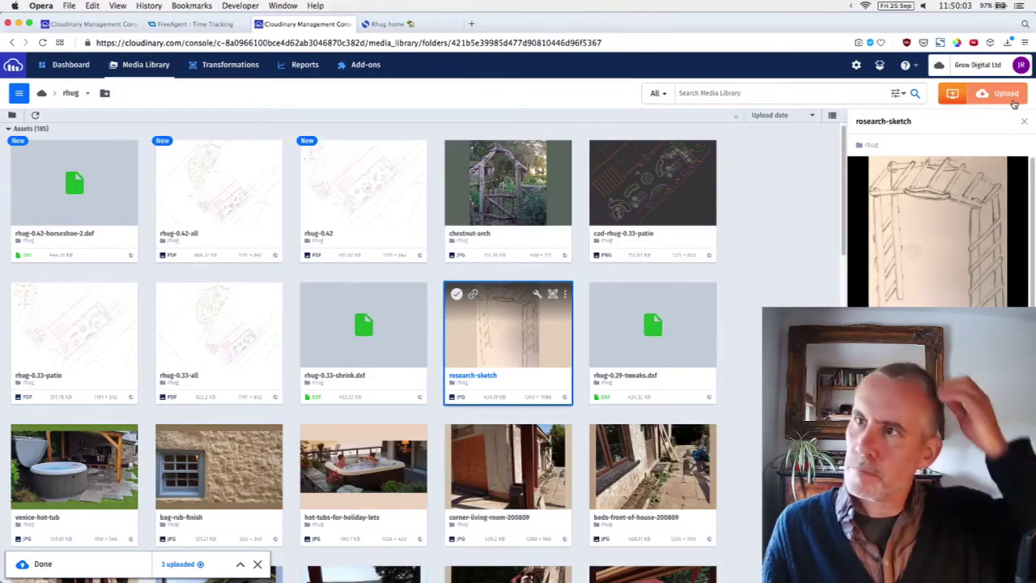
{"action": "left_click", "coordinate": [1008, 96]}
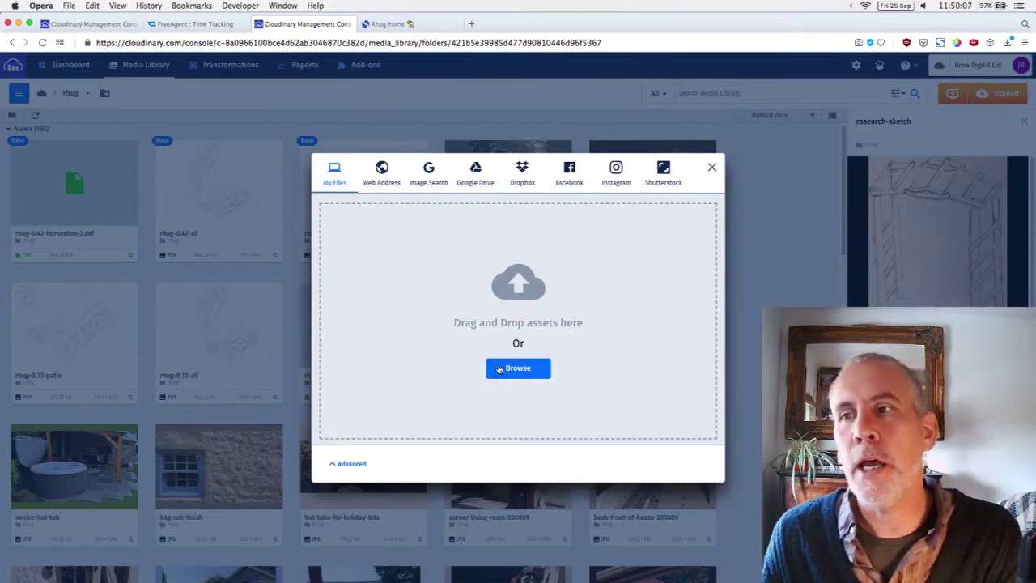
{"action": "left_click", "coordinate": [499, 369]}
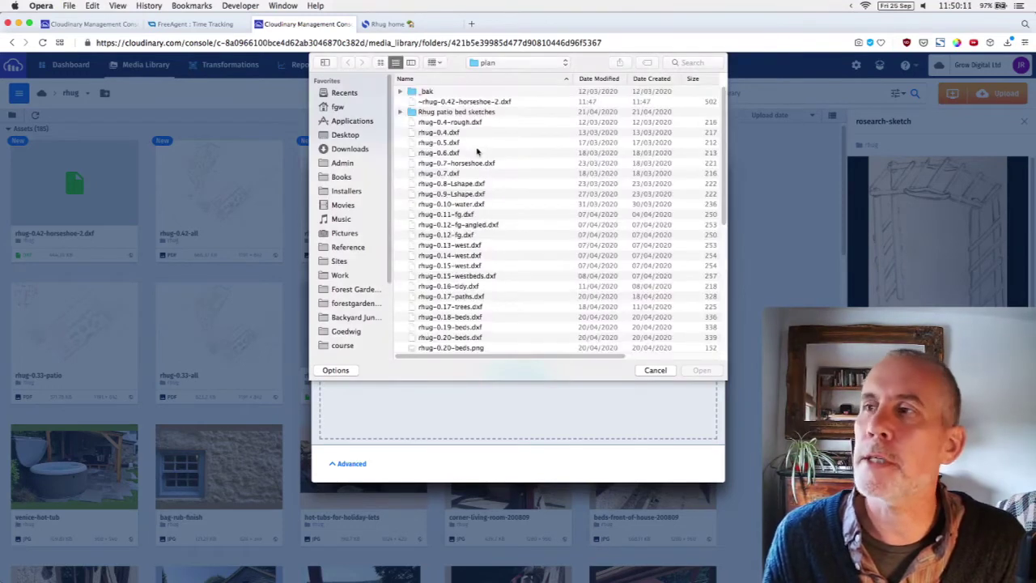
{"action": "left_click", "coordinate": [359, 136]}
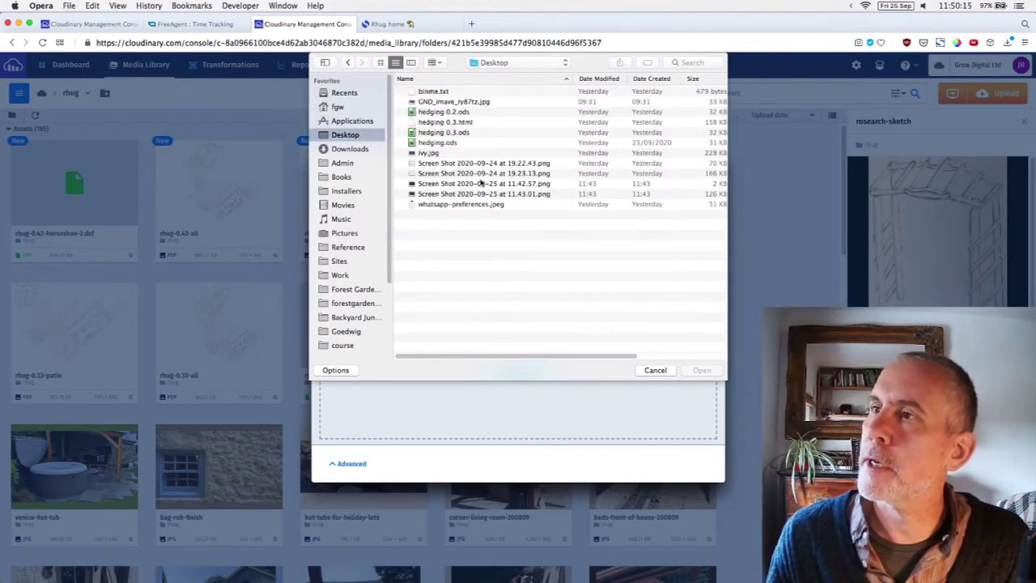
{"action": "left_click", "coordinate": [532, 195]}
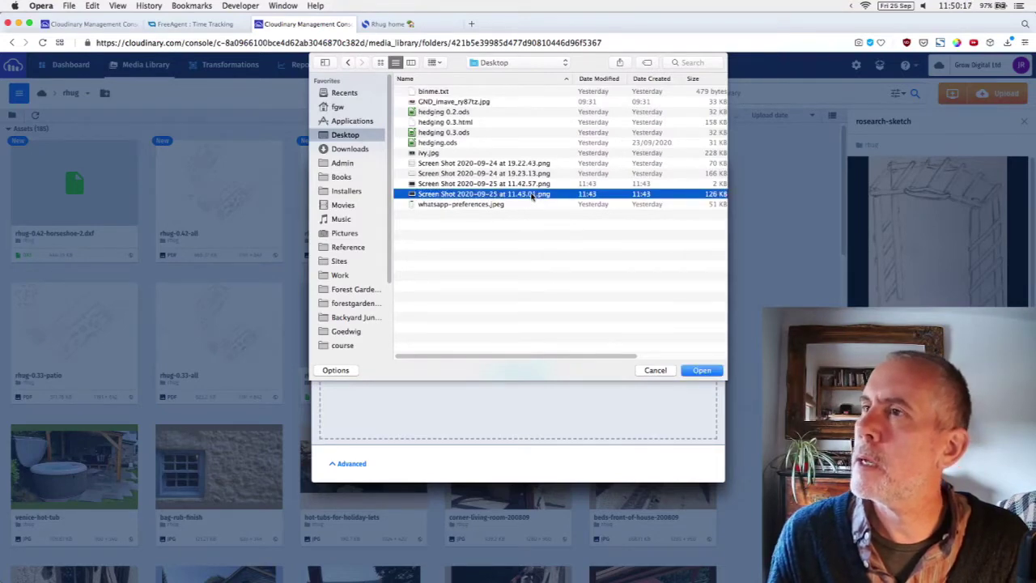
{"action": "key", "text": "space"}
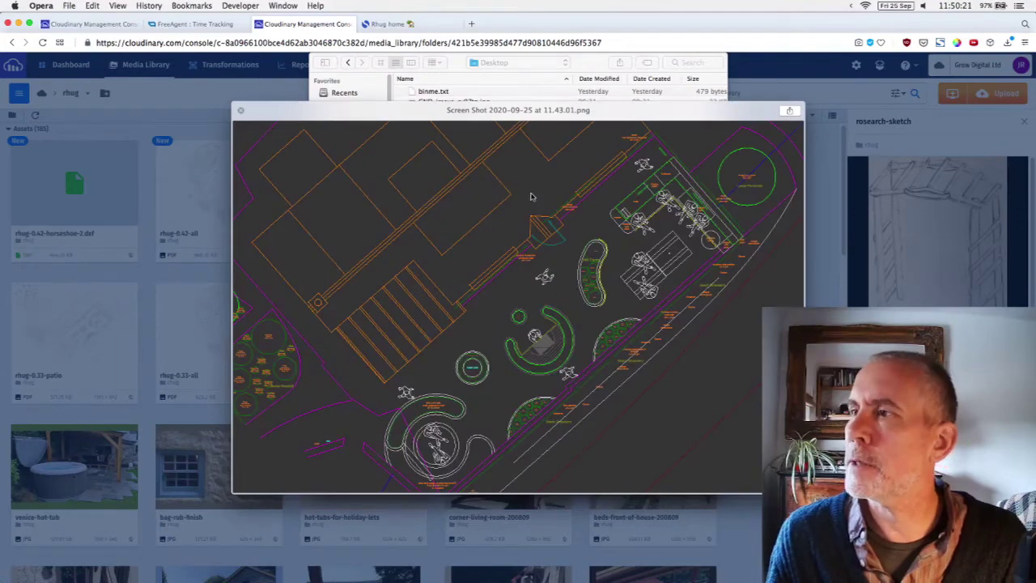
{"action": "key", "text": "space"}
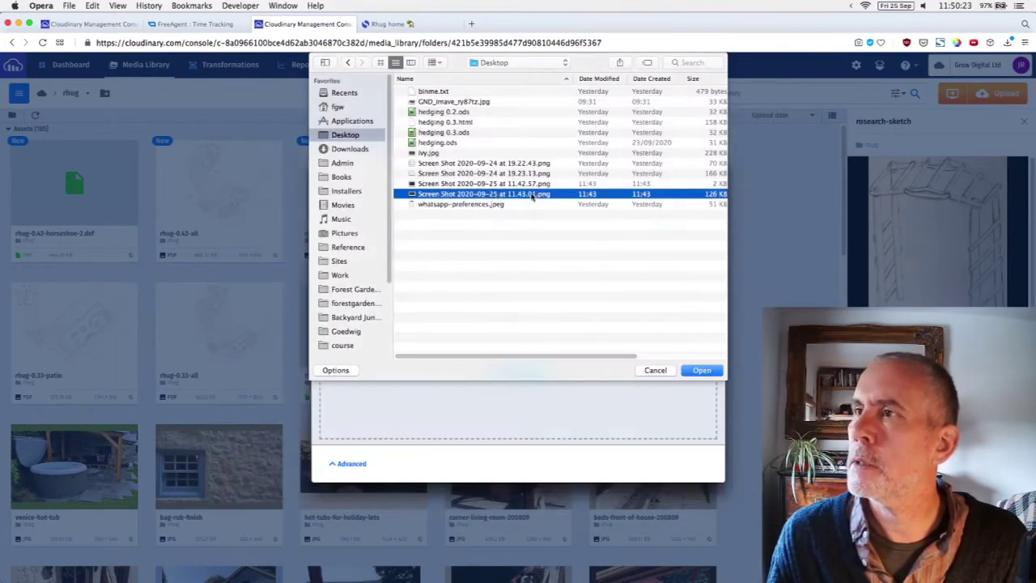
{"action": "key", "text": "Return"}
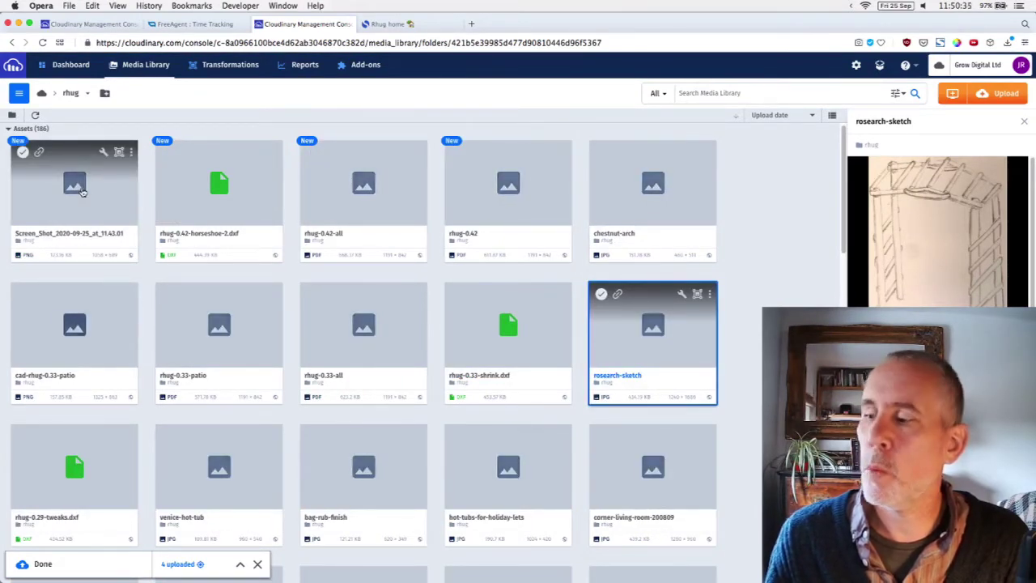
Rename the uploaded screenshot asset as cad-rhug-0.42-patio and copy its URL
{"action": "left_click", "coordinate": [82, 192]}
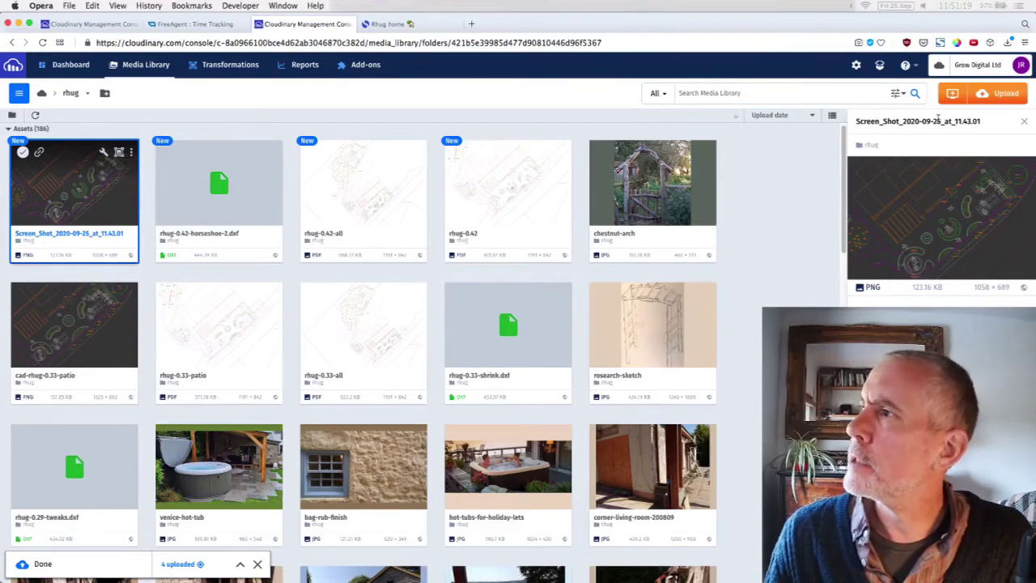
{"action": "double_click", "coordinate": [937, 120]}
{"action": "key", "text": "super+a"}
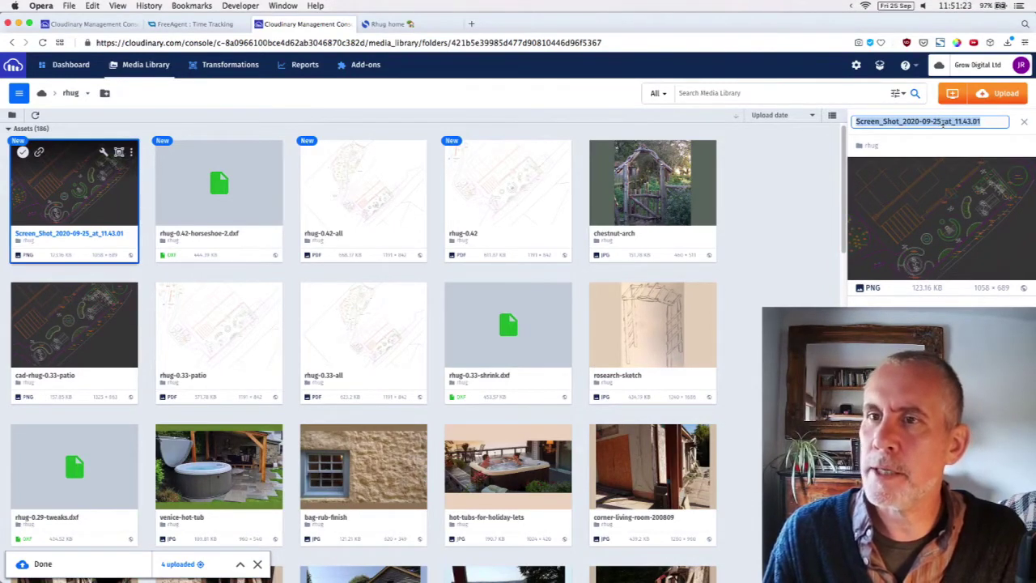
{"action": "type", "text": "cad-rhug-"}
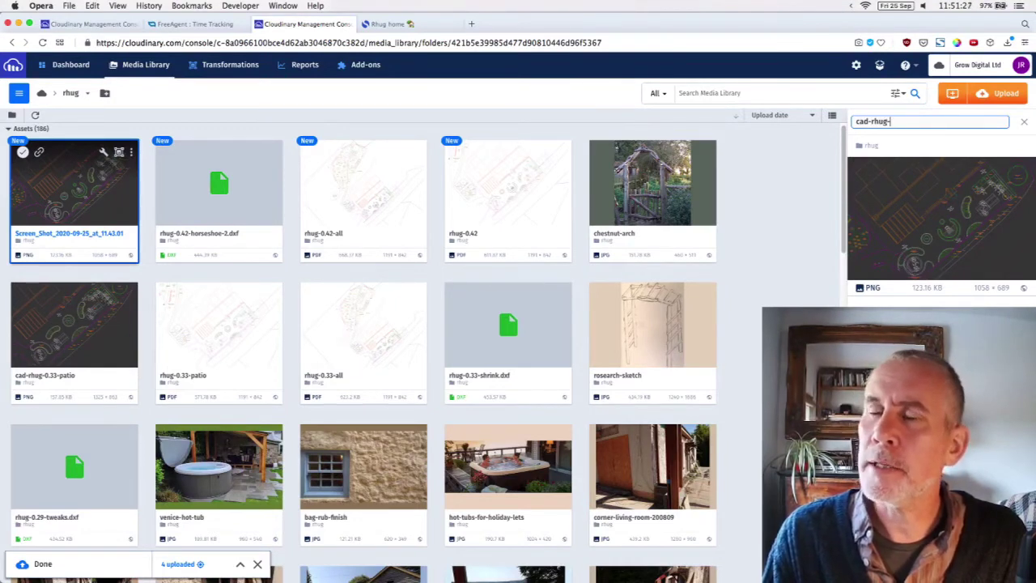
{"action": "type", "text": "0.42"}
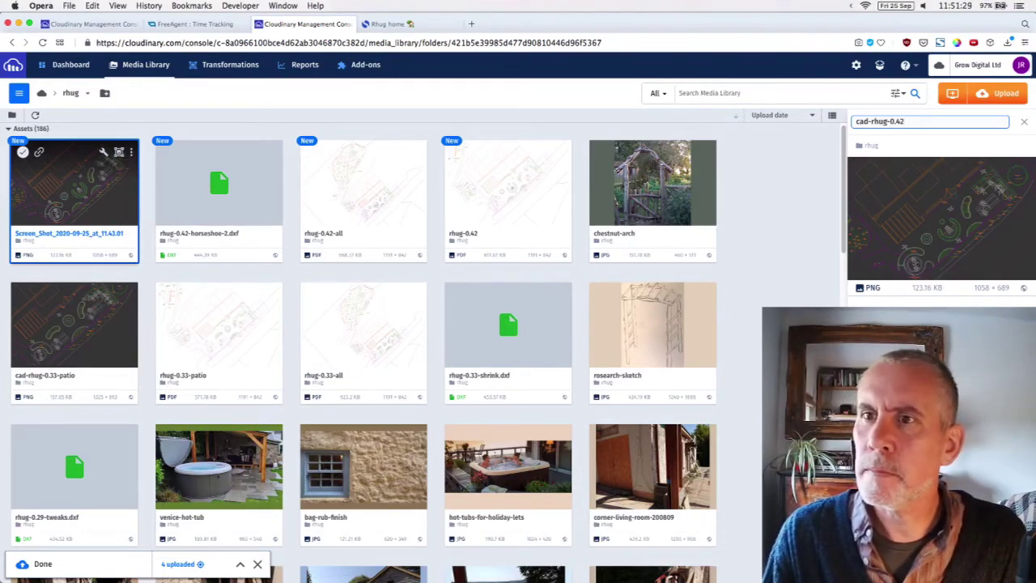
{"action": "type", "text": "-patio"}
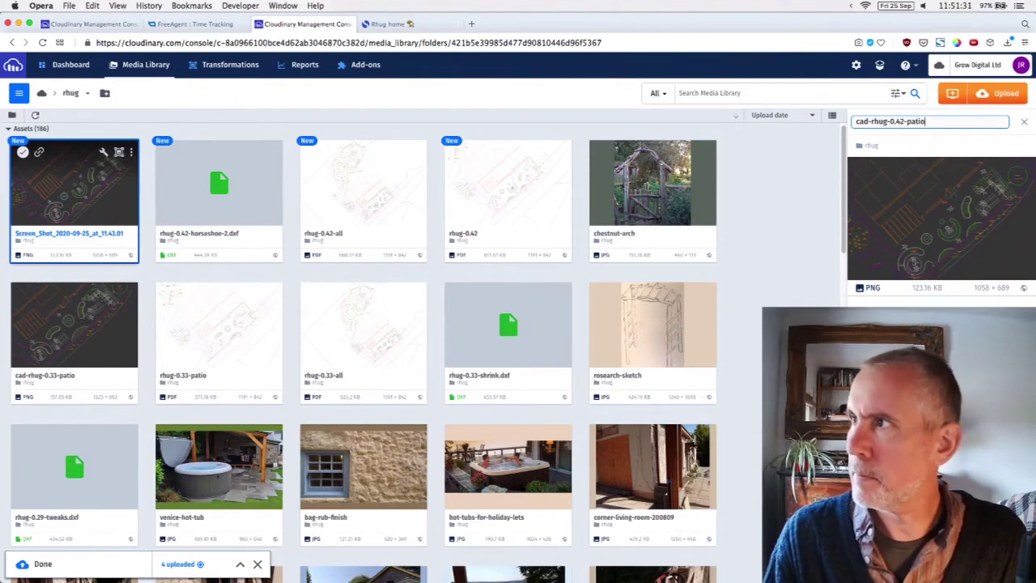
{"action": "key", "text": "Return"}
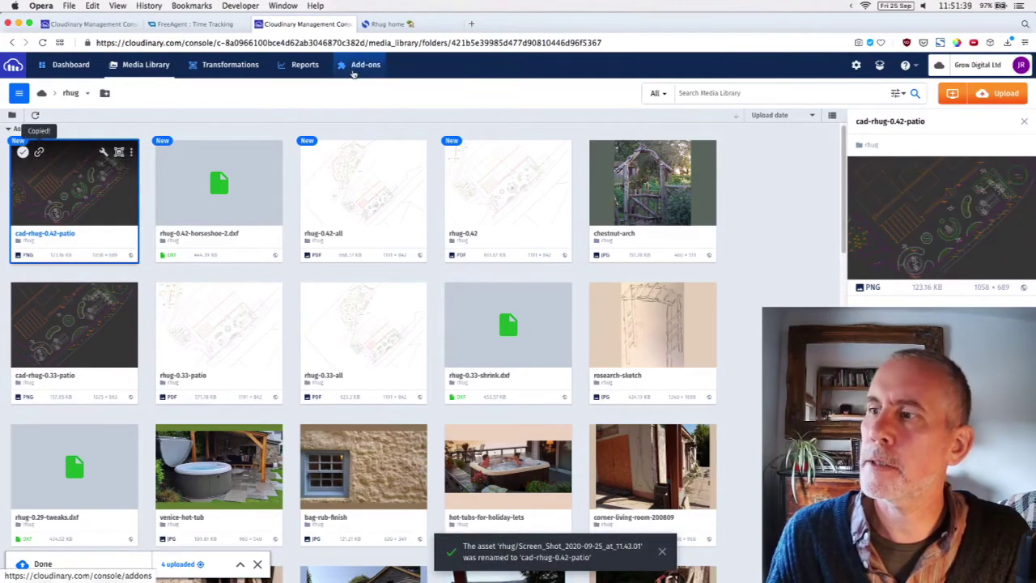
Switch to Simplenote and replace the "Screenshot of CAD plan" image link in the Rhug home note with the copied cad-rhug-0.42-patio URL
{"action": "key", "text": "super+Tab"}
{"action": "key", "text": "super+Tab"}
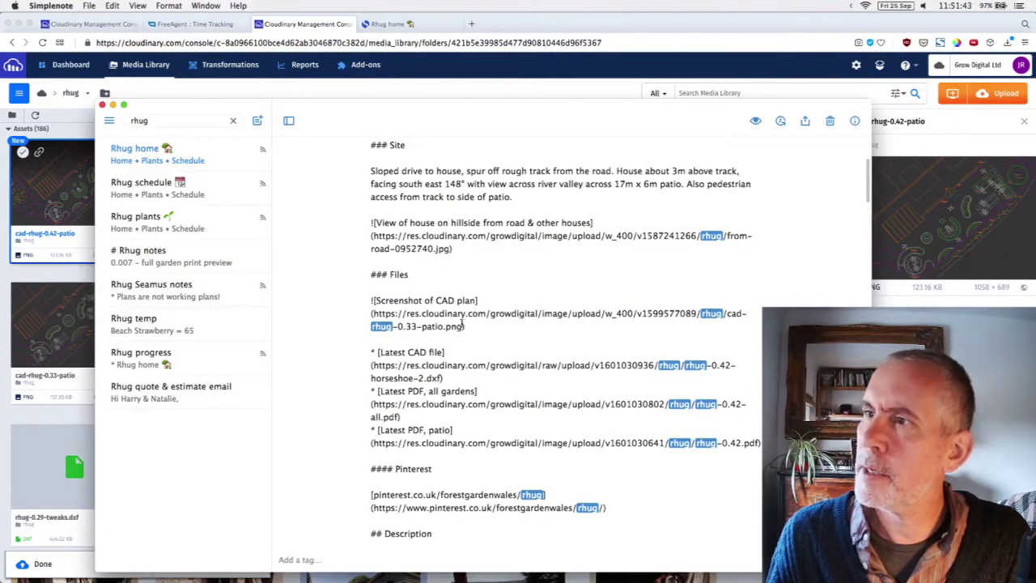
{"action": "left_click_drag", "start_coordinate": [462, 324], "coordinate": [371, 313]}
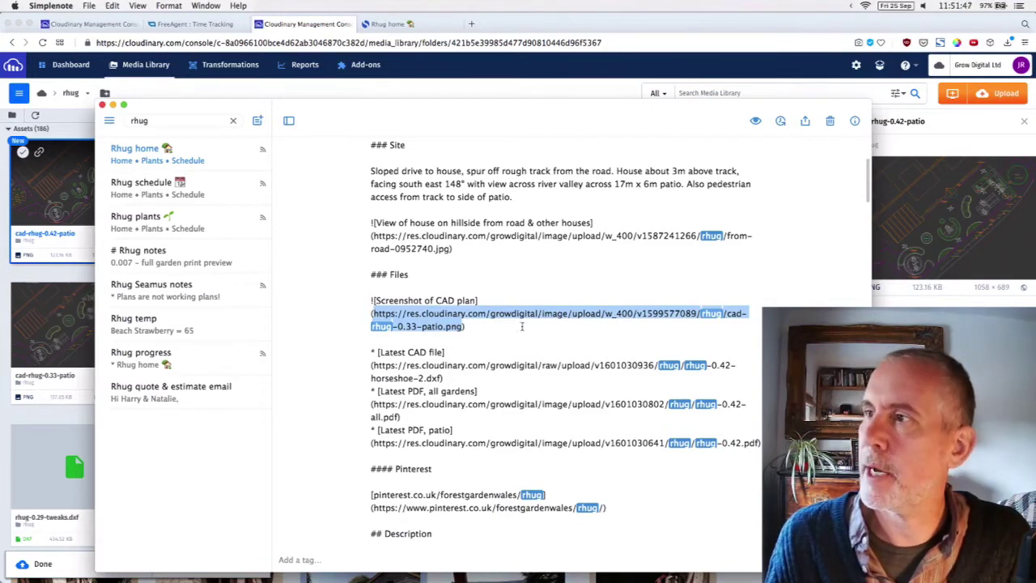
{"action": "key", "text": "super+v"}
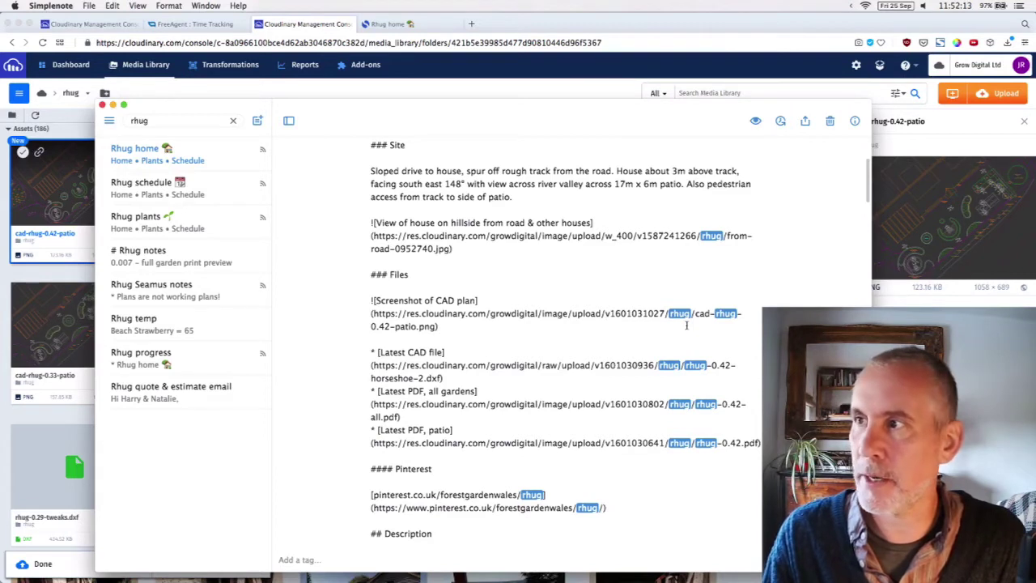
Insert the width parameter w_400/ before the version number in the "Screenshot of CAD plan" image URL
{"action": "type", "text": "w_"}
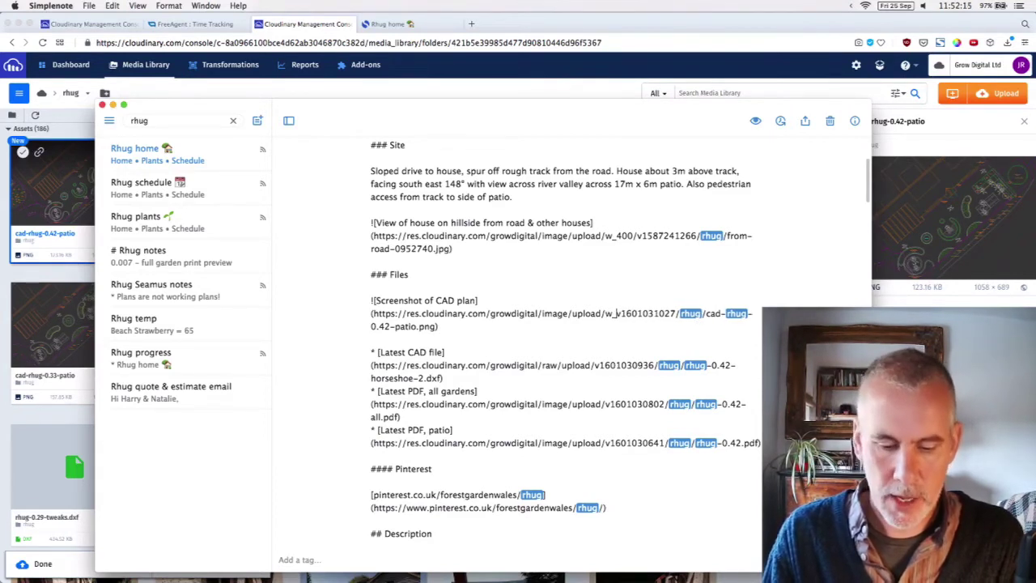
{"action": "type", "text": "440"}
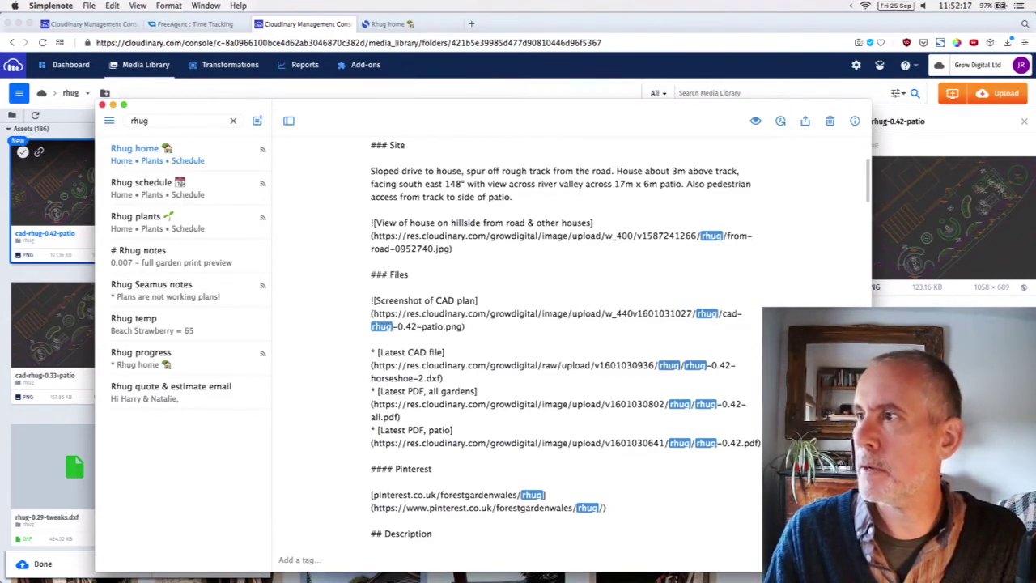
{"action": "key", "text": "BackSpace"}
{"action": "key", "text": "BackSpace"}
{"action": "type", "text": "00/"}
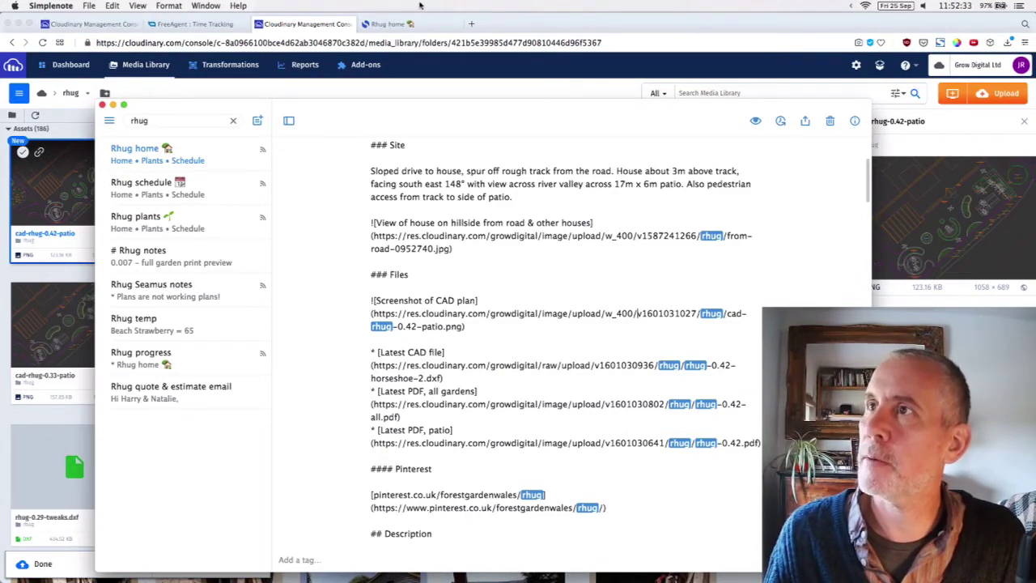
Switch to Opera, reload the published Rhug home page and examine the CAD plan screenshot and links in the Files section
{"action": "left_click", "coordinate": [433, 25]}
{"action": "left_click", "coordinate": [433, 25]}
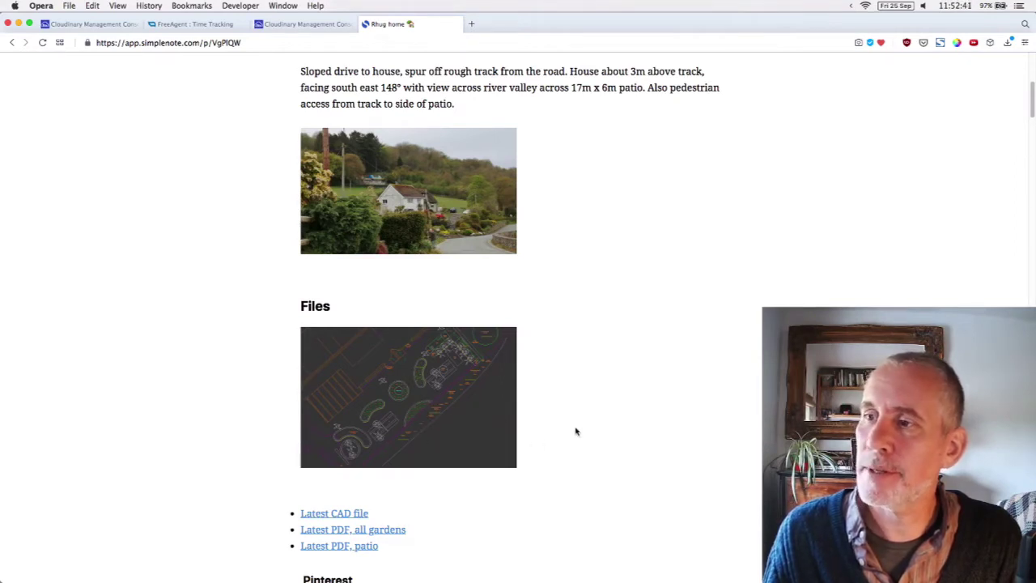
{"action": "key", "text": "super+r"}
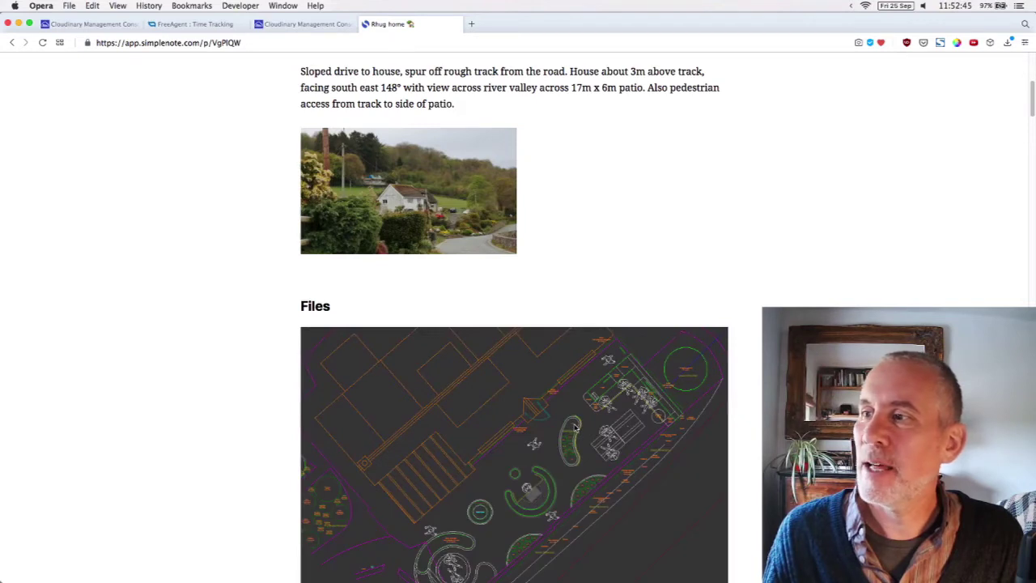
{"action": "scroll", "coordinate": [574, 427], "scroll_direction": "down", "scroll_amount": 4}
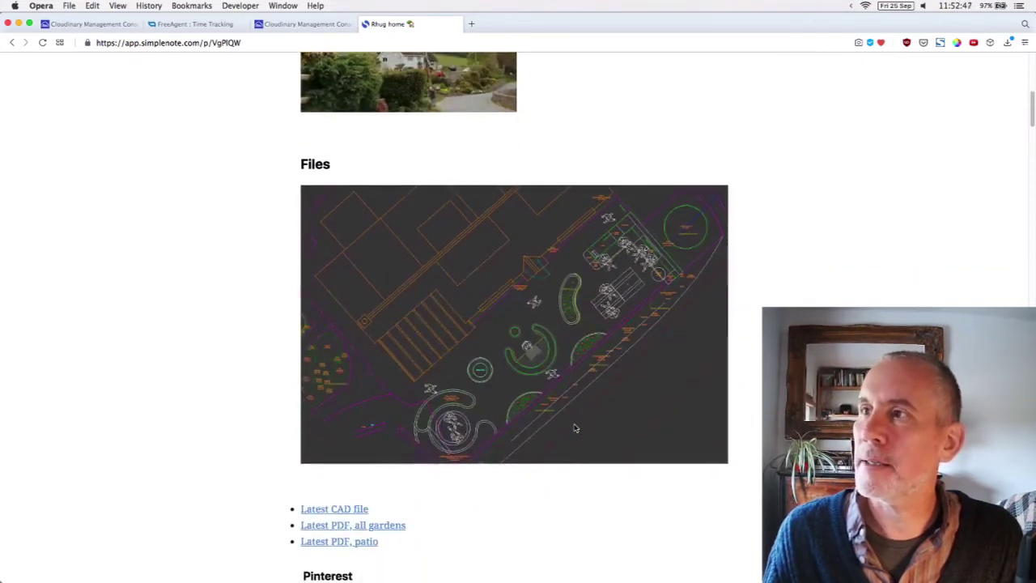
{"action": "scroll", "coordinate": [574, 426], "scroll_direction": "down", "scroll_amount": 1}
{"action": "scroll", "coordinate": [575, 427], "scroll_direction": "up", "scroll_amount": 2}
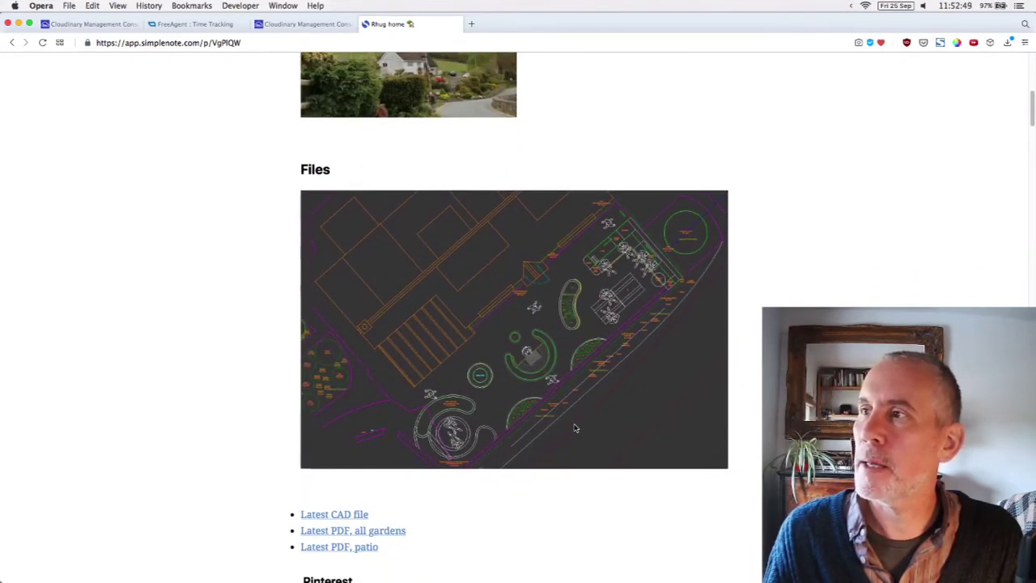
{"action": "scroll", "coordinate": [570, 288], "scroll_direction": "down", "scroll_amount": 4}
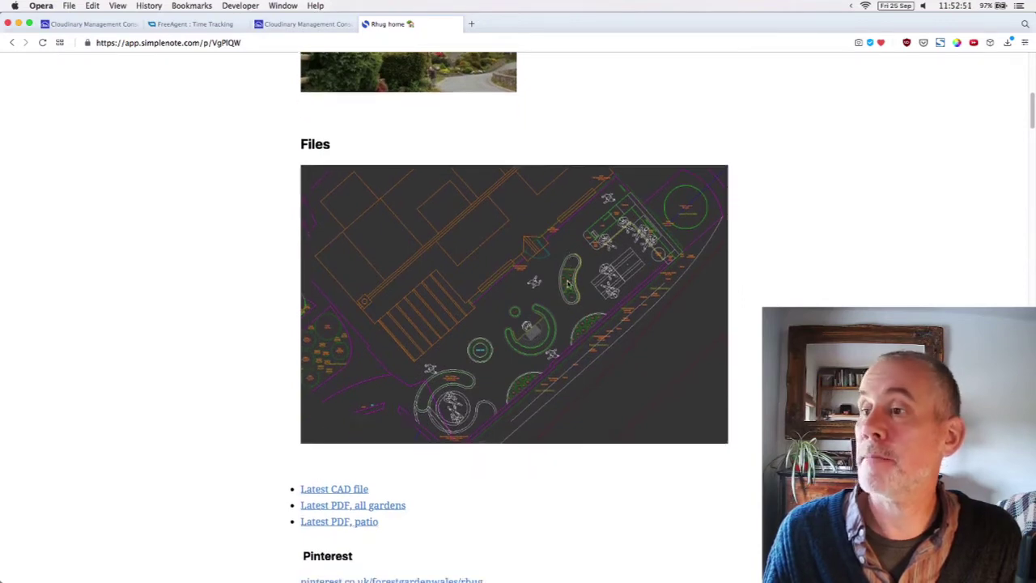
{"action": "scroll", "coordinate": [570, 289], "scroll_direction": "up", "scroll_amount": 15}
{"action": "scroll", "coordinate": [571, 291], "scroll_direction": "down", "scroll_amount": 13}
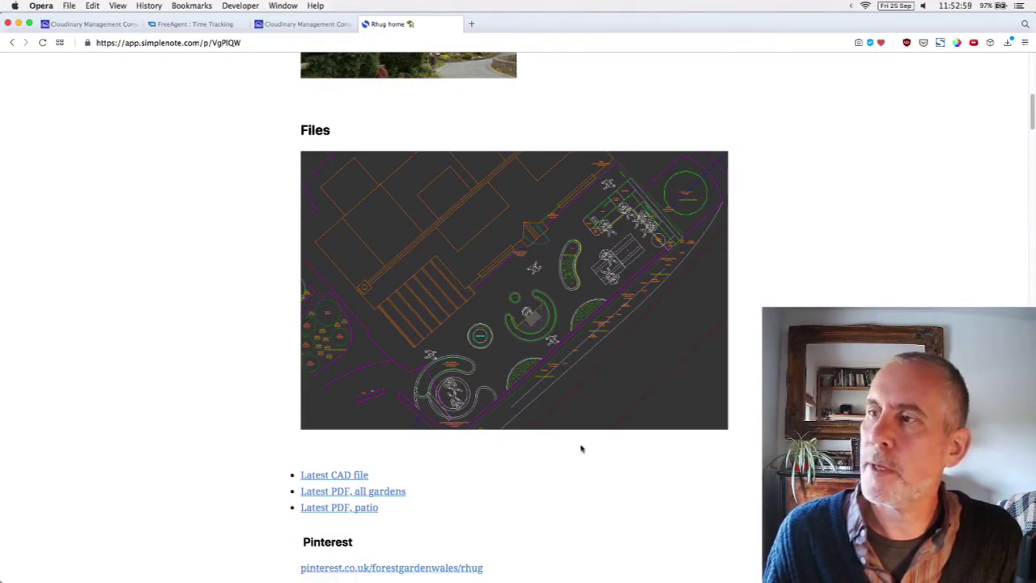
Switch back to Simplenote and return to the Files section of the Rhug home note
{"action": "key", "text": "super+Tab"}
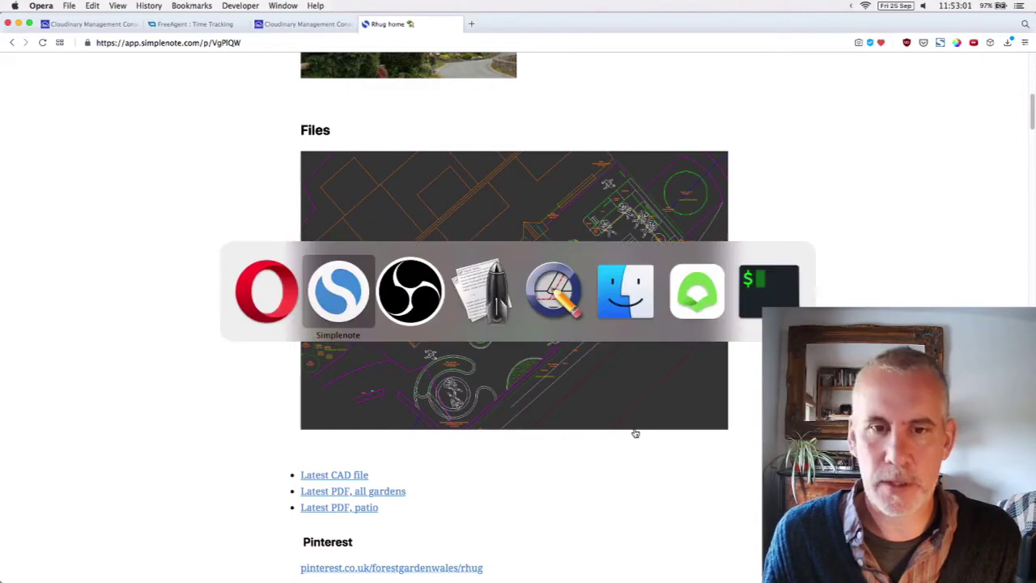
{"action": "key", "text": "super+Tab"}
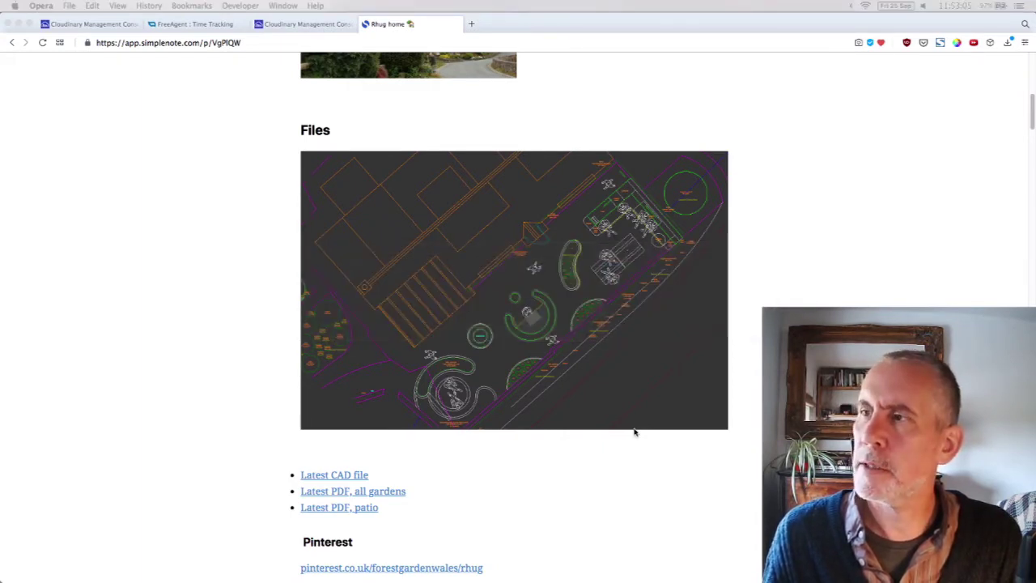
{"action": "key", "text": "super+Tab"}
{"action": "key", "text": "Tab"}
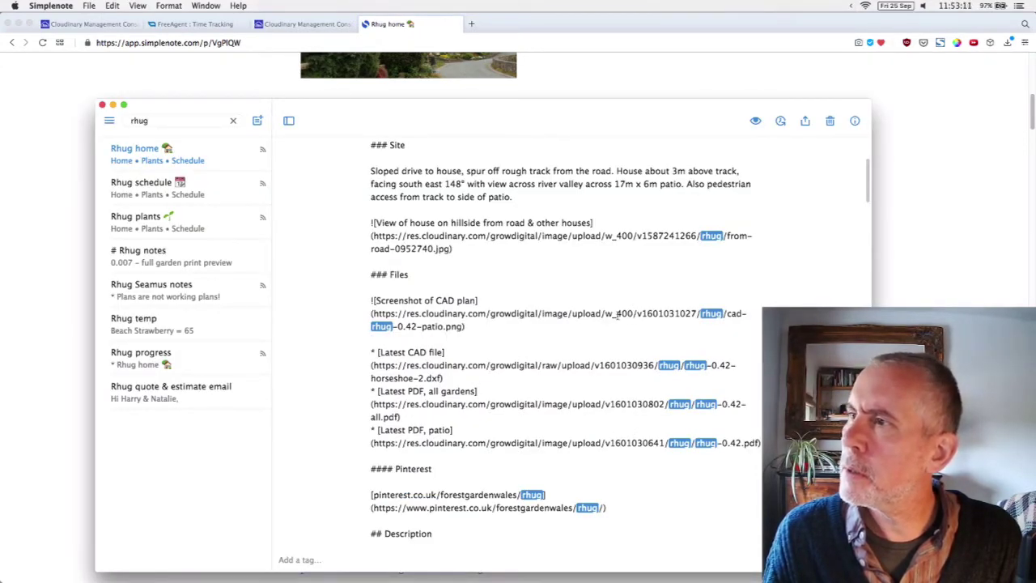
Try w_200 as the width parameter in the "Screenshot of CAD plan" image URL and restore it to w_400
{"action": "left_click", "coordinate": [617, 315]}
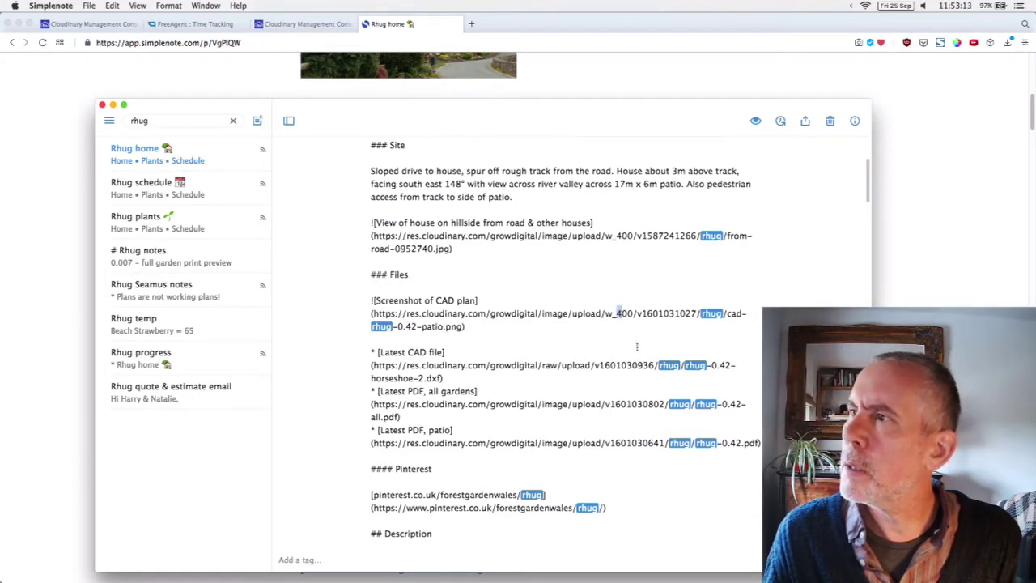
{"action": "type", "text": "2"}
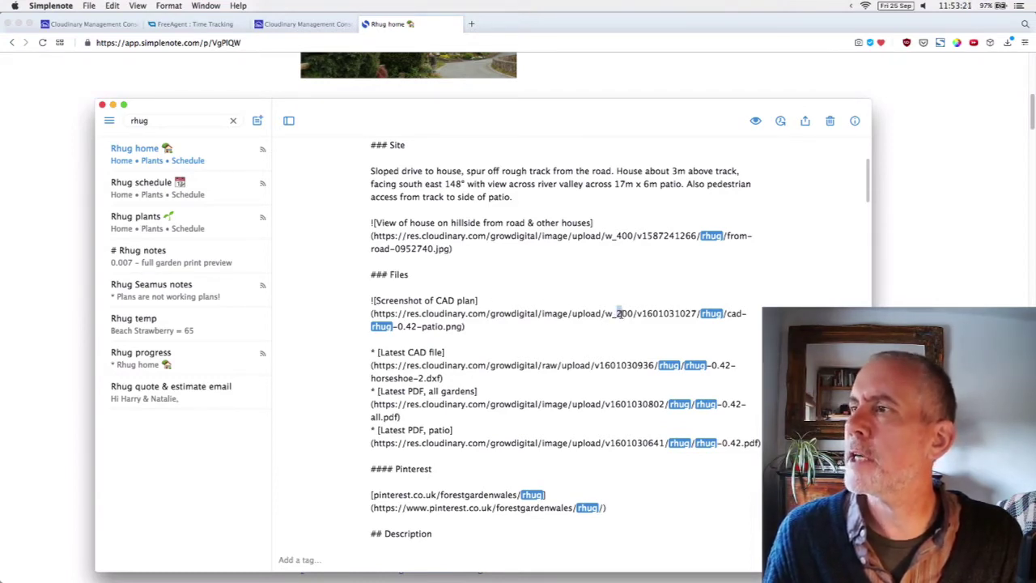
{"action": "key", "text": "BackSpace"}
{"action": "type", "text": "4"}
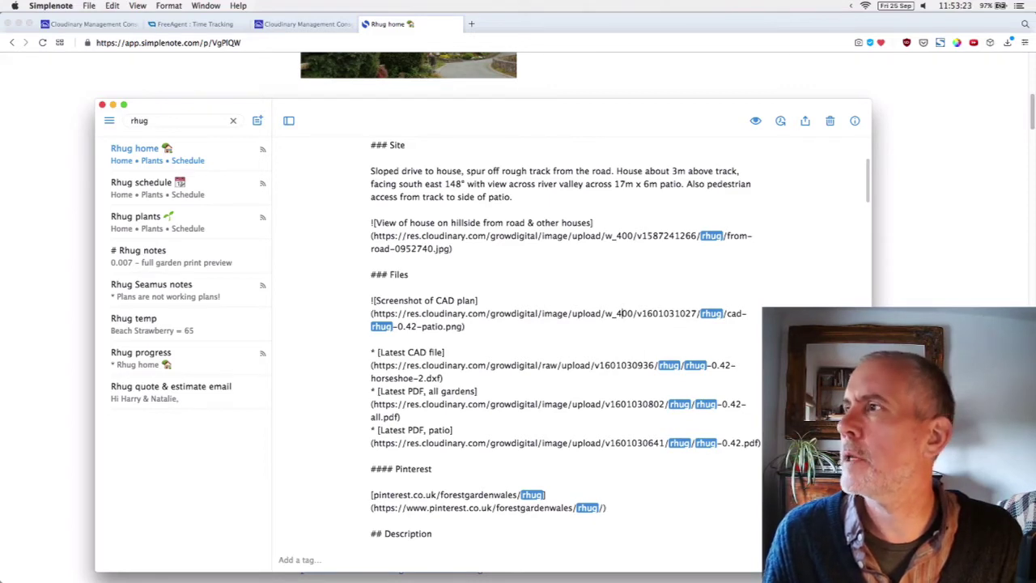
Switch to Opera and reload the published Rhug home page to check its Files section
{"action": "left_click", "coordinate": [960, 293]}
{"action": "key", "text": "super+r"}
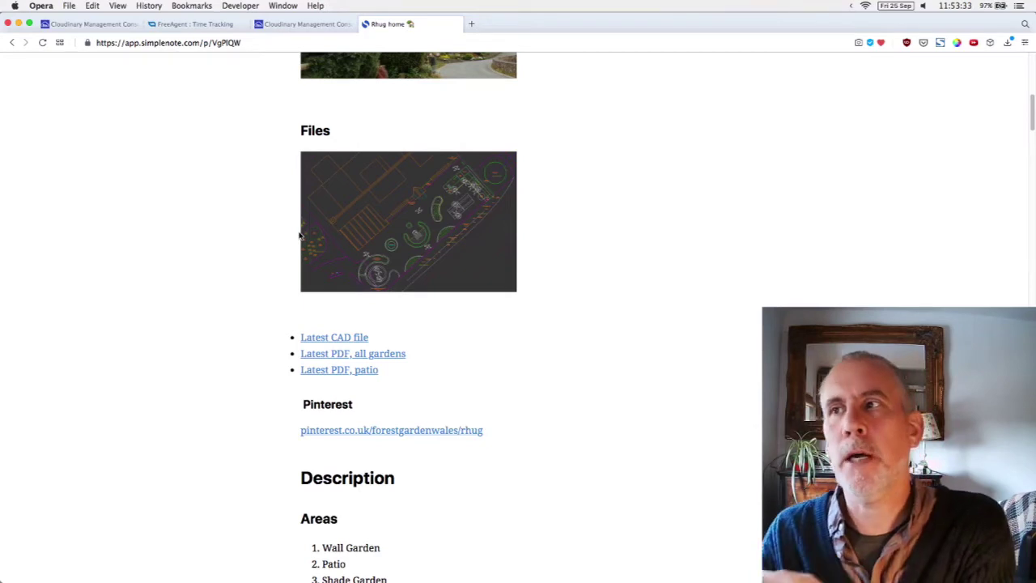
Switch to Simplenote, view the Rhug home note's public link in its Publish sharing settings and close them
{"action": "key", "text": "super+Tab"}
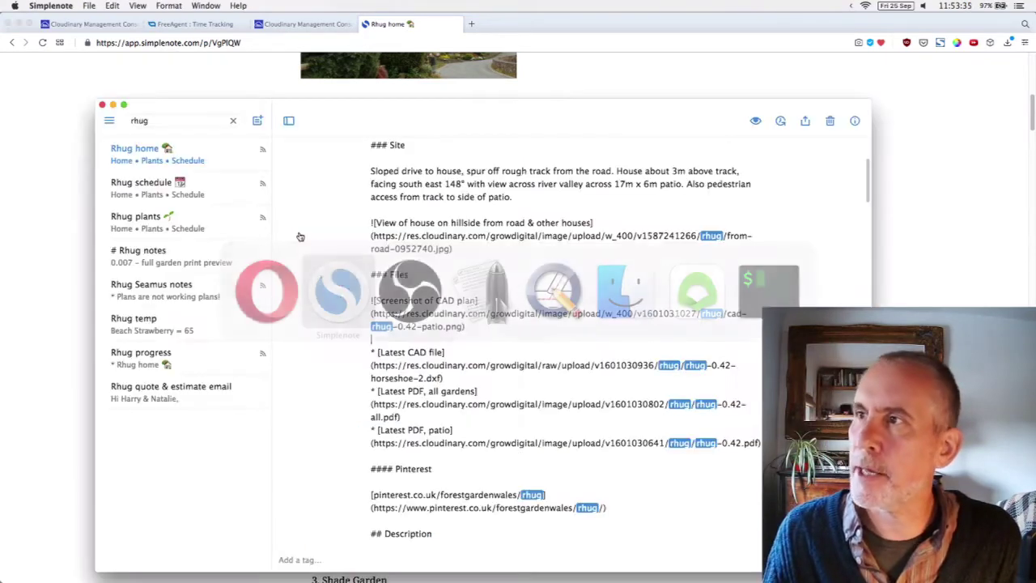
{"action": "left_click", "coordinate": [855, 122]}
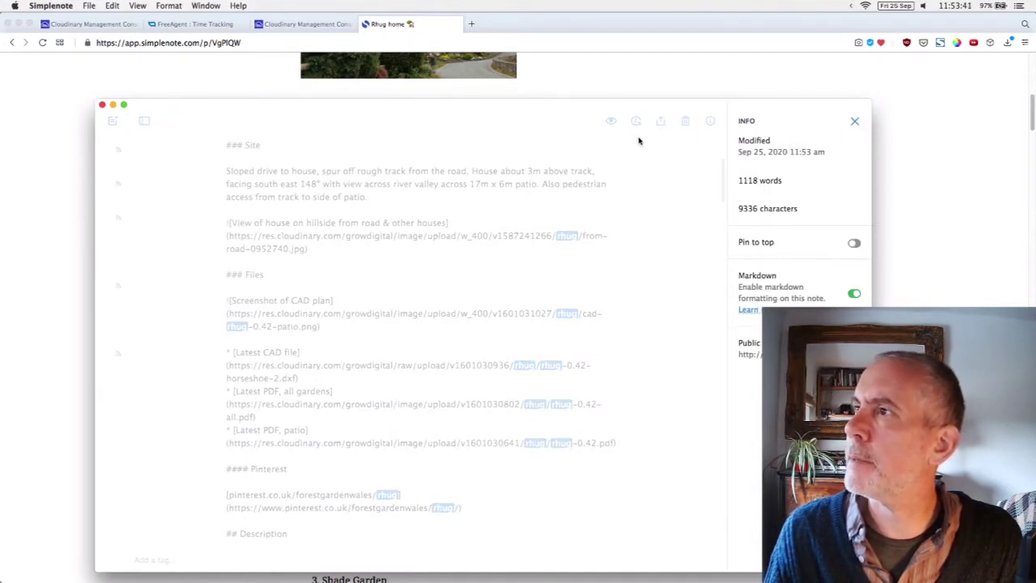
{"action": "left_click", "coordinate": [660, 122]}
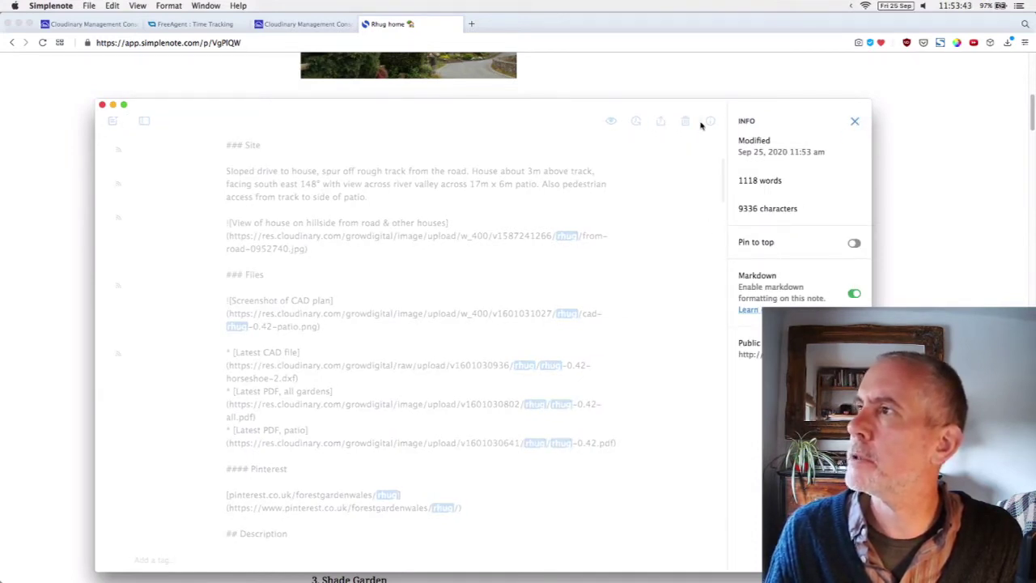
{"action": "left_click", "coordinate": [855, 120]}
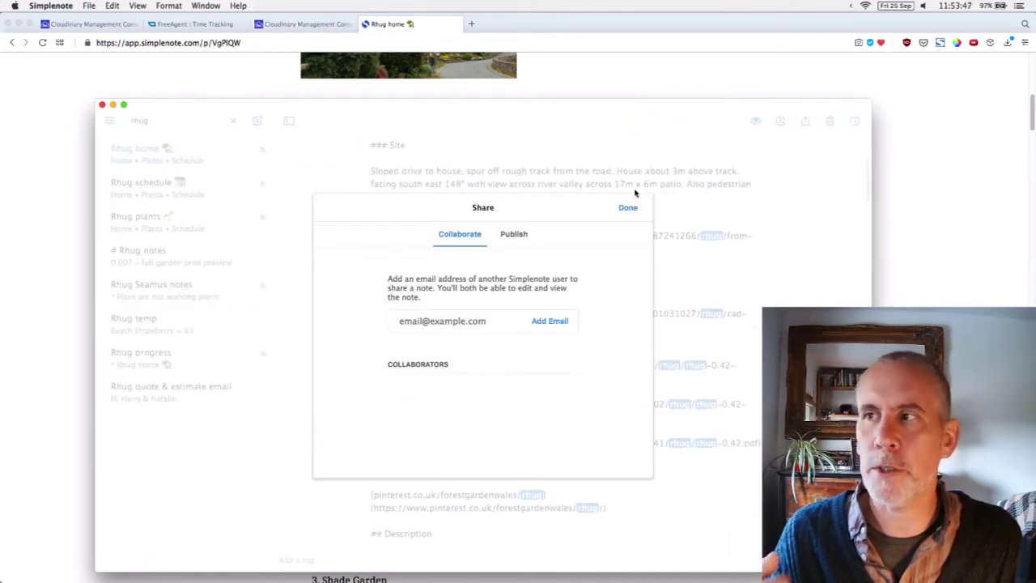
{"action": "left_click", "coordinate": [518, 235]}
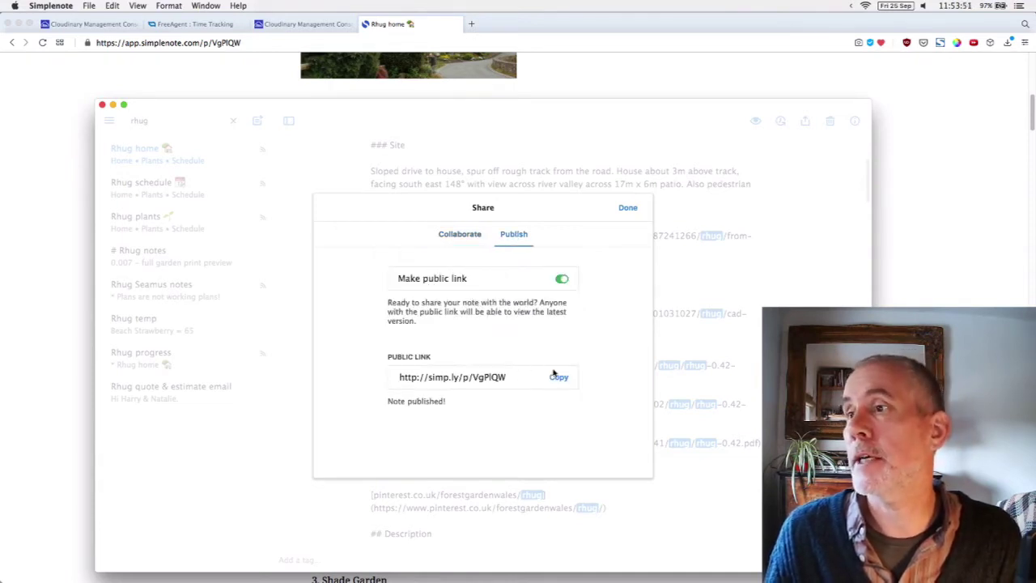
{"action": "left_click_drag", "start_coordinate": [503, 380], "coordinate": [404, 377]}
{"action": "left_click", "coordinate": [627, 208]}
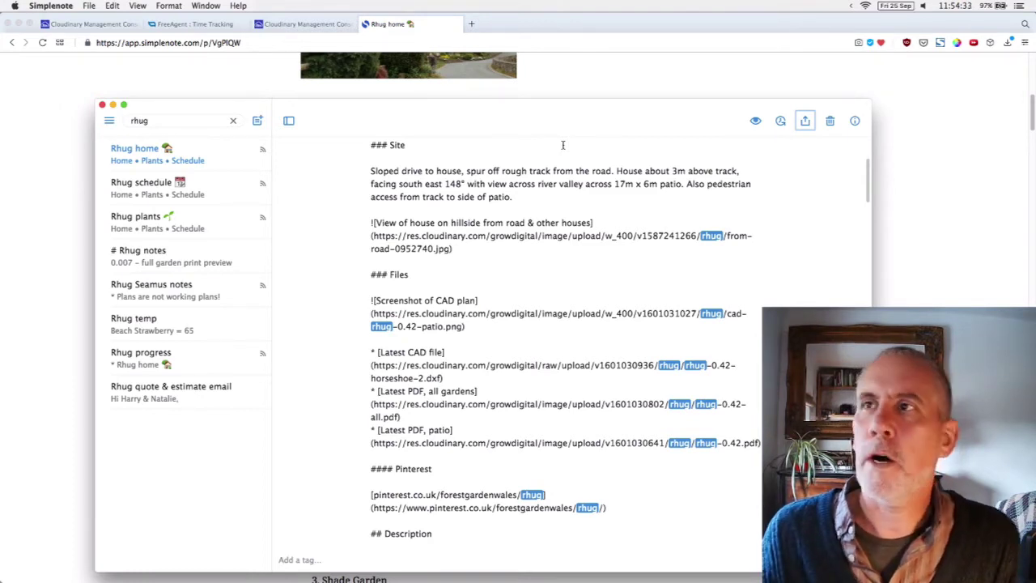
Switch to QCAD Pro and examine the planting and paths in the goedwig-0.2.dxf drawing
{"action": "left_click", "coordinate": [215, 68]}
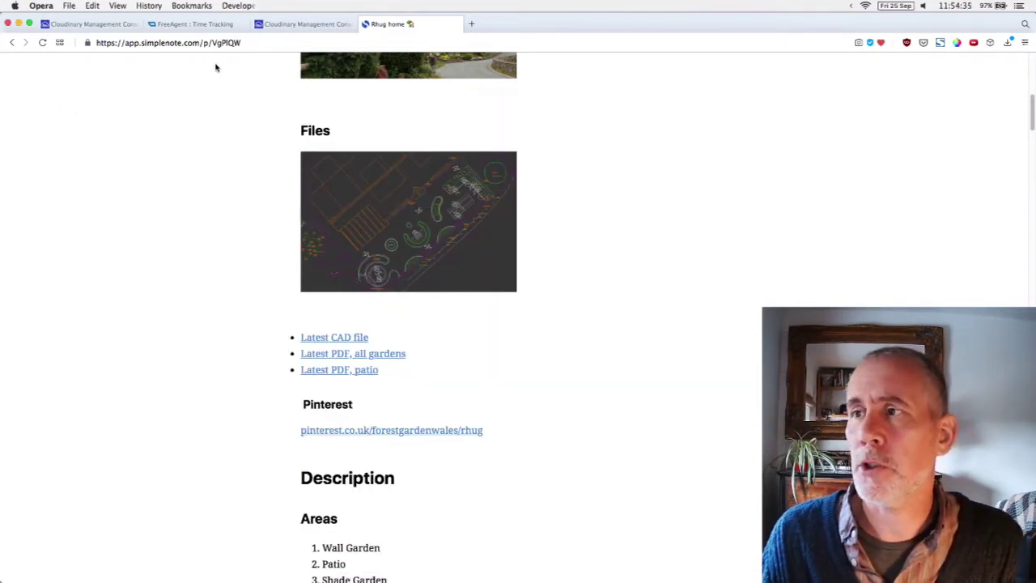
{"action": "key", "text": "super+Tab"}
{"action": "key", "text": "super+Tab"}
{"action": "key", "text": "super+Tab"}
{"action": "key", "text": "super+Tab"}
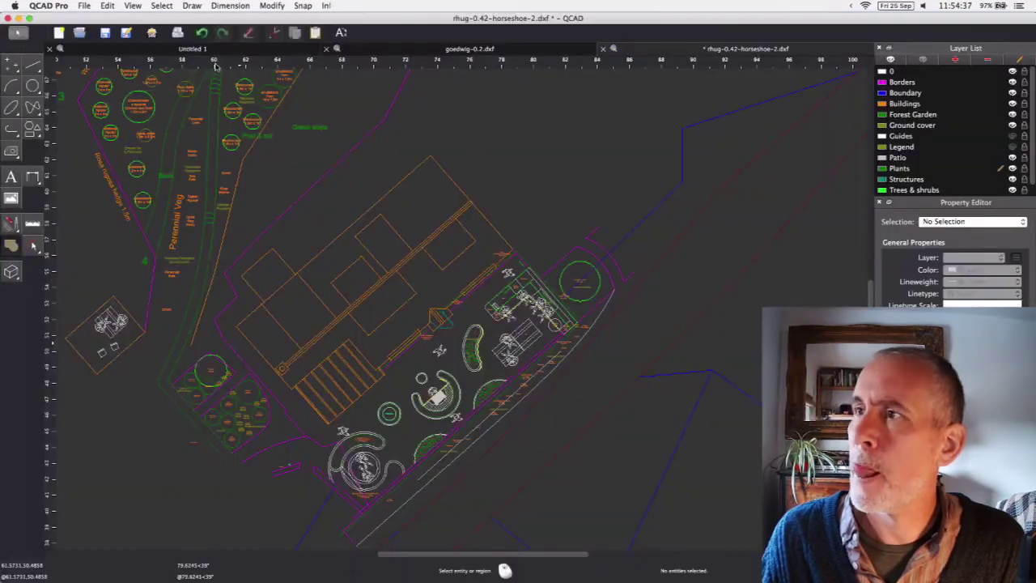
{"action": "left_click", "coordinate": [427, 52]}
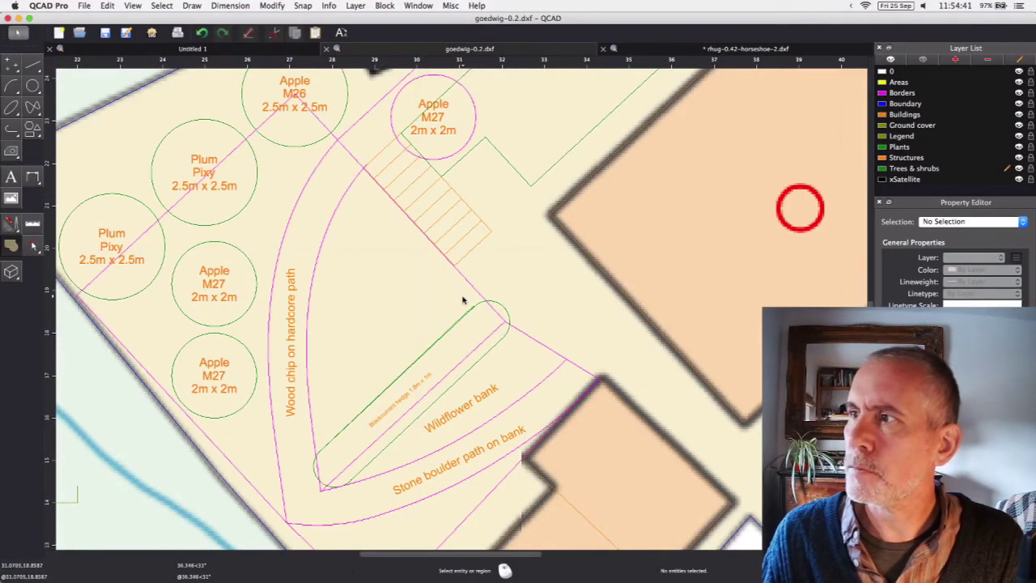
{"action": "scroll", "coordinate": [463, 300], "scroll_direction": "down", "scroll_amount": 4}
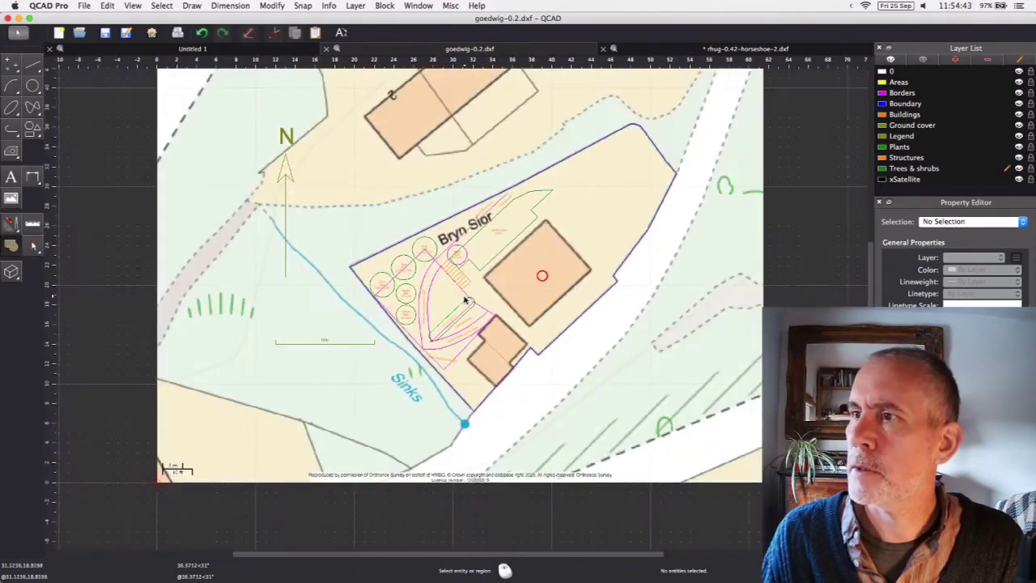
{"action": "scroll", "coordinate": [470, 300], "scroll_direction": "up", "scroll_amount": 3}
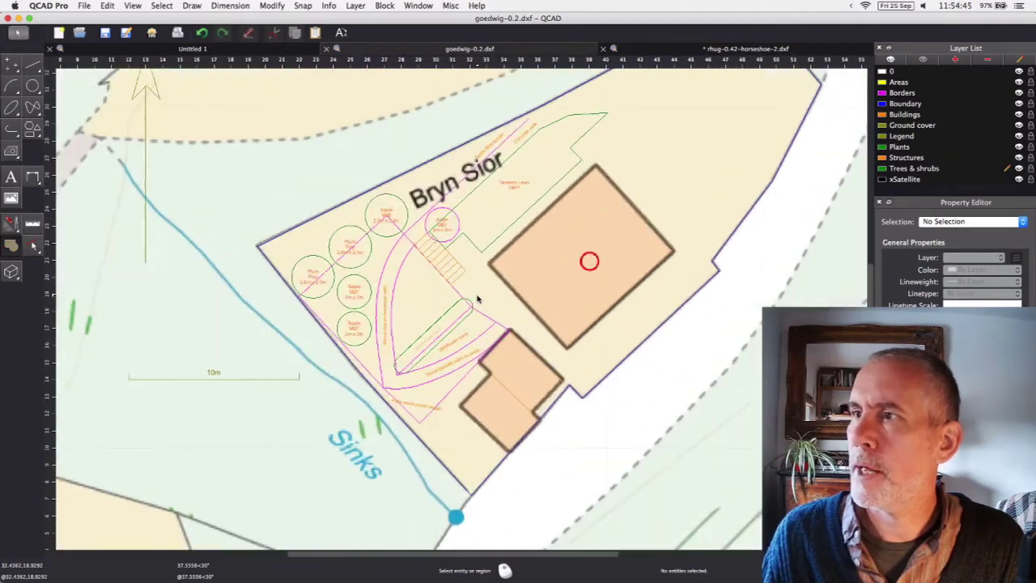
{"action": "scroll", "coordinate": [477, 300], "scroll_direction": "up", "scroll_amount": 3}
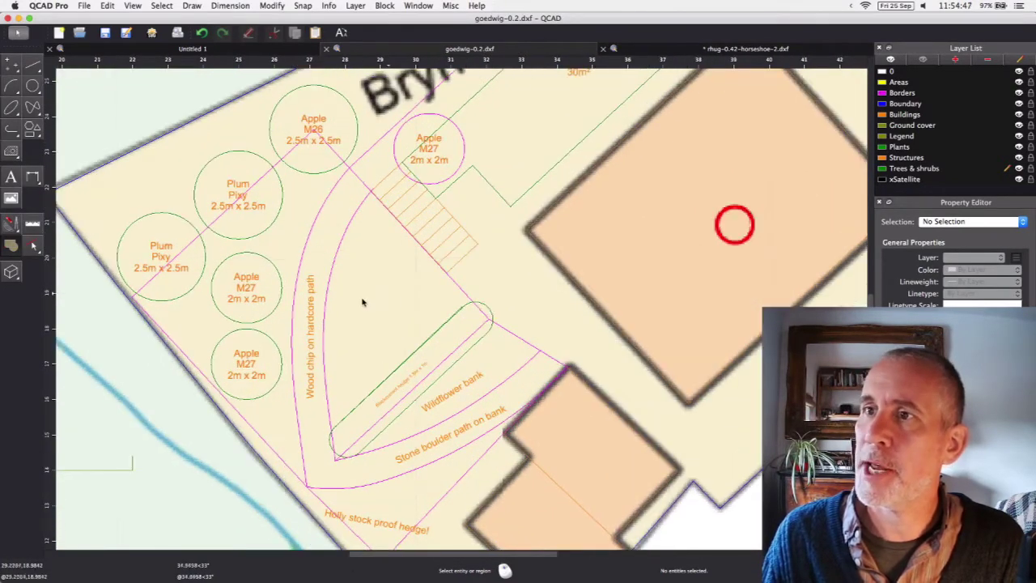
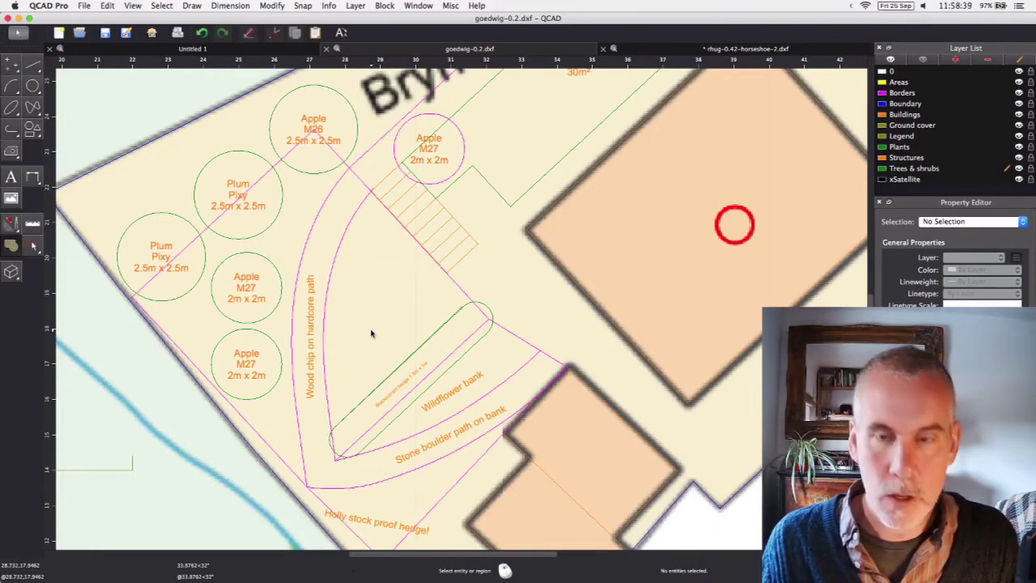
Switch to Opera and open the forestgardenwales/goedwig Pinterest board in a new tab
{"action": "key", "text": "super+Tab"}
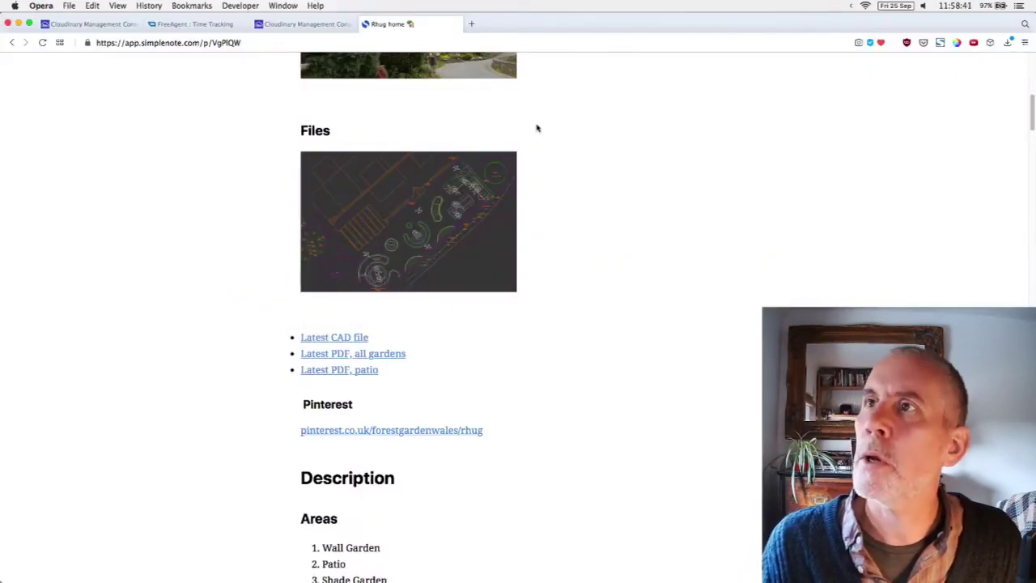
{"action": "key", "text": "super+t"}
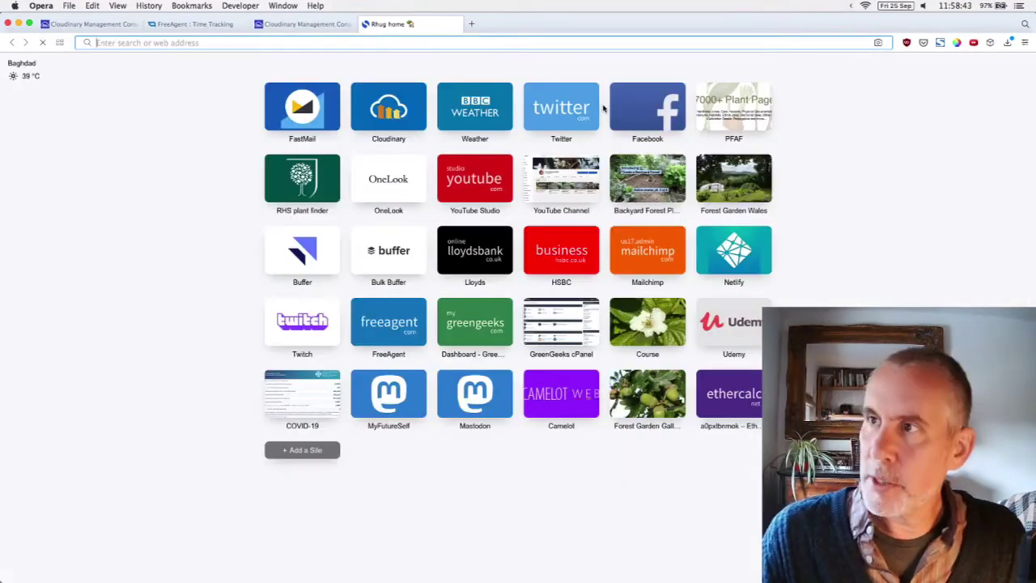
{"action": "type", "text": "pint"}
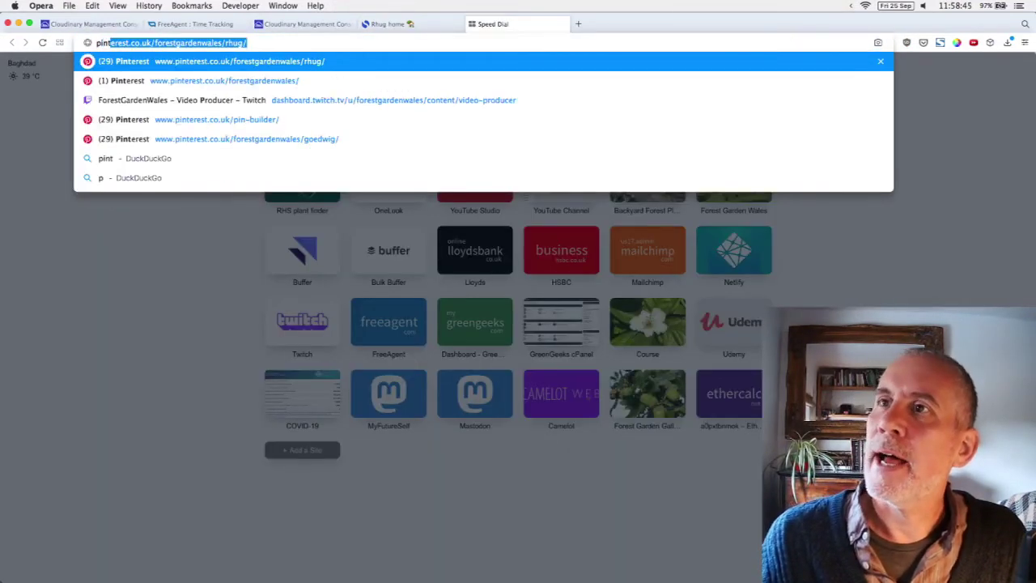
{"action": "key", "text": "Right"}
{"action": "key", "text": "alt+shift+Left"}
{"action": "key", "text": "BackSpace"}
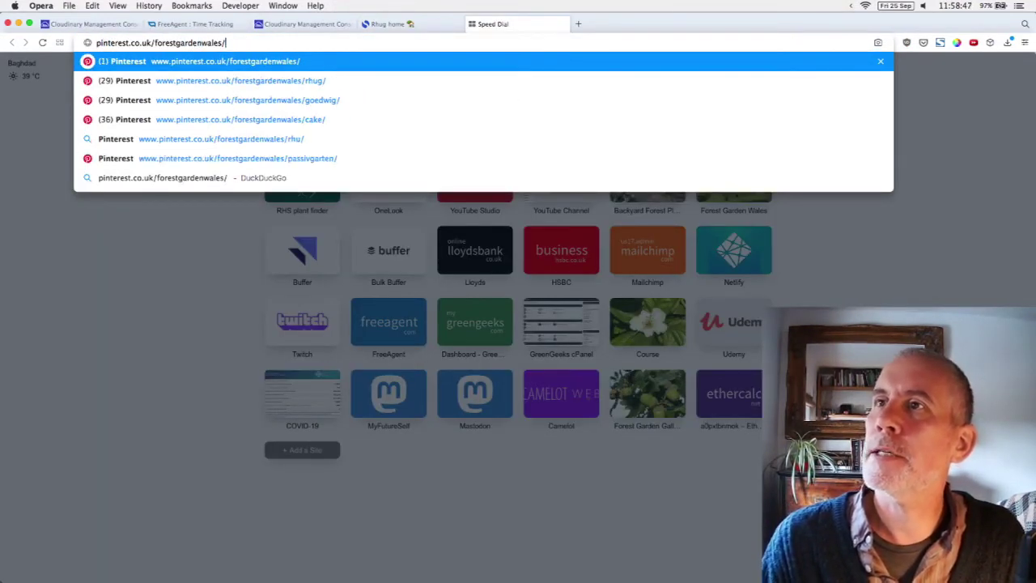
{"action": "key", "text": "Down"}
{"action": "key", "text": "Down"}
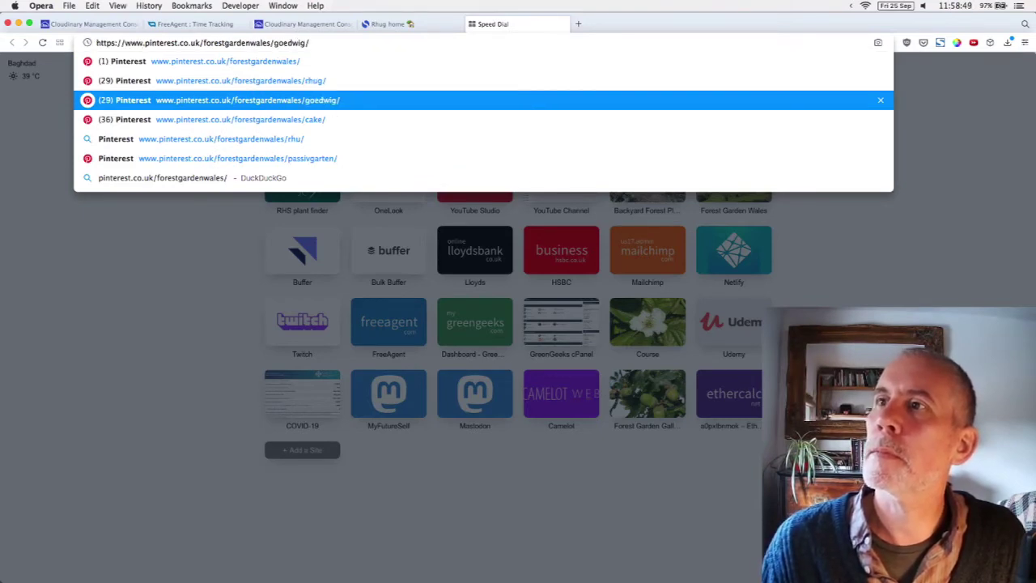
{"action": "key", "text": "Return"}
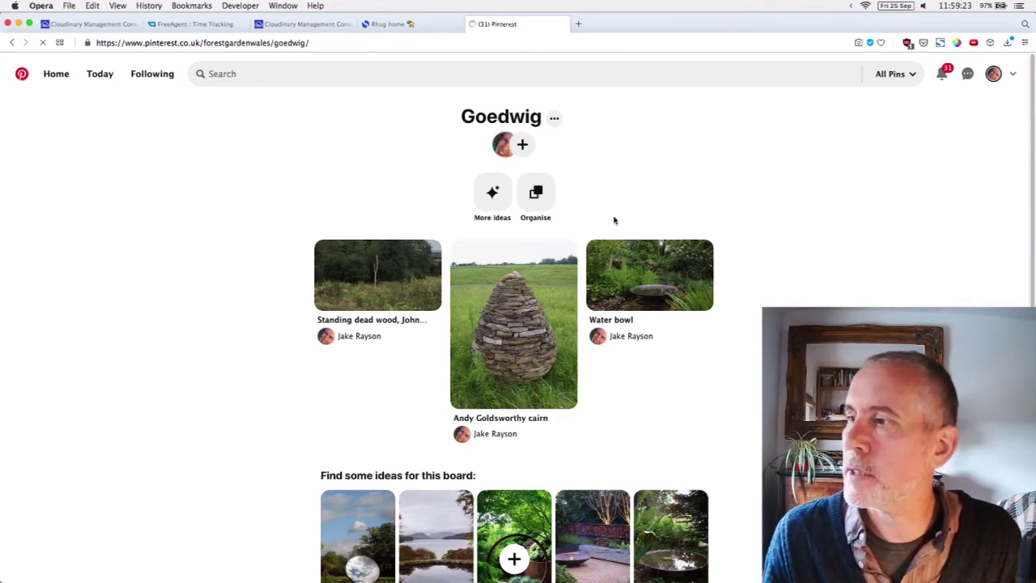
Open the Water bowl pin's original image at normal zoom and compare it with the goedwig plan in QCAD Pro
{"action": "scroll", "coordinate": [668, 351], "scroll_direction": "down", "scroll_amount": 1}
{"action": "scroll", "coordinate": [669, 352], "scroll_direction": "down", "scroll_amount": 1}
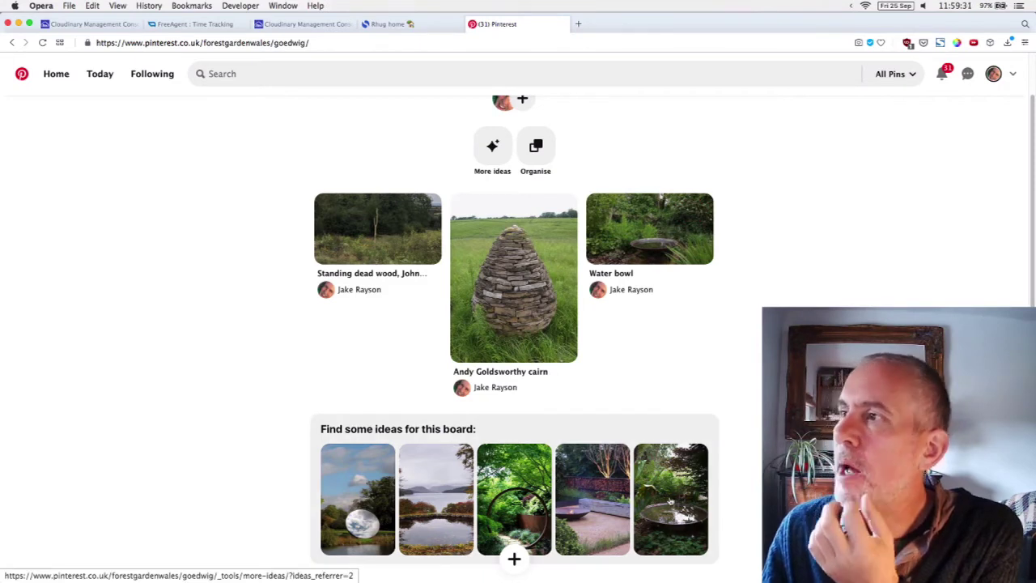
{"action": "left_click", "coordinate": [663, 242]}
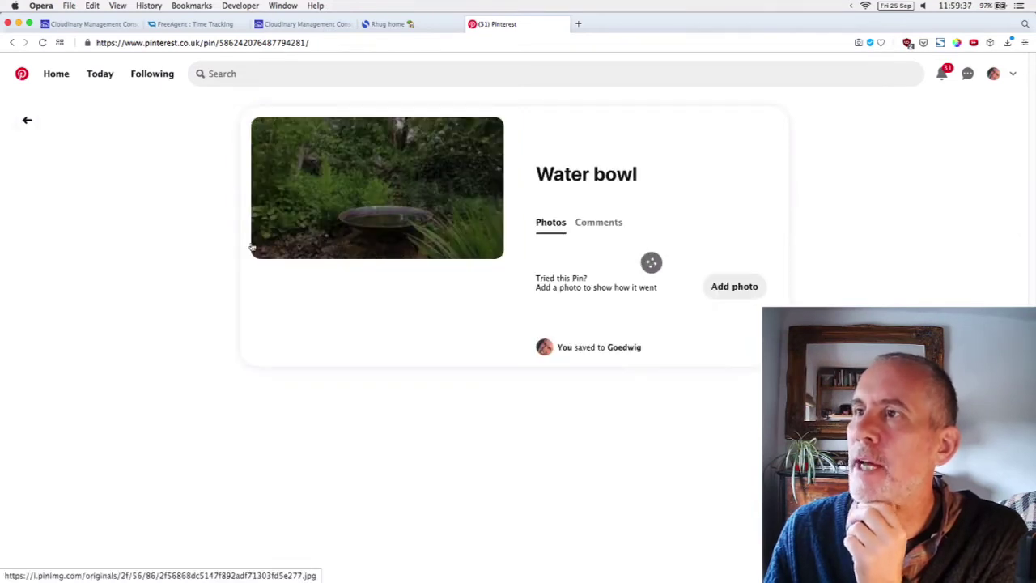
{"action": "right_click", "coordinate": [288, 218]}
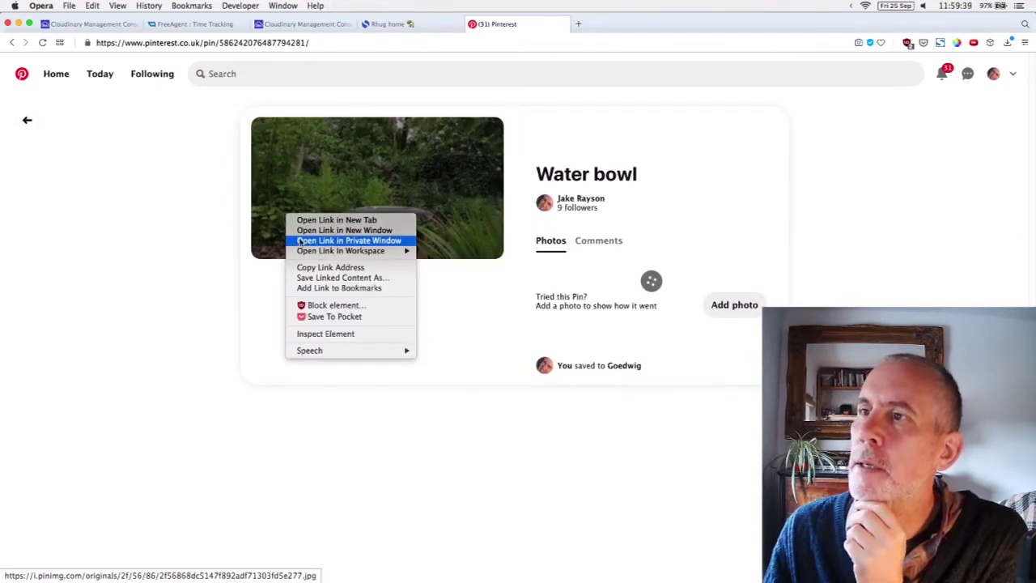
{"action": "left_click", "coordinate": [148, 238]}
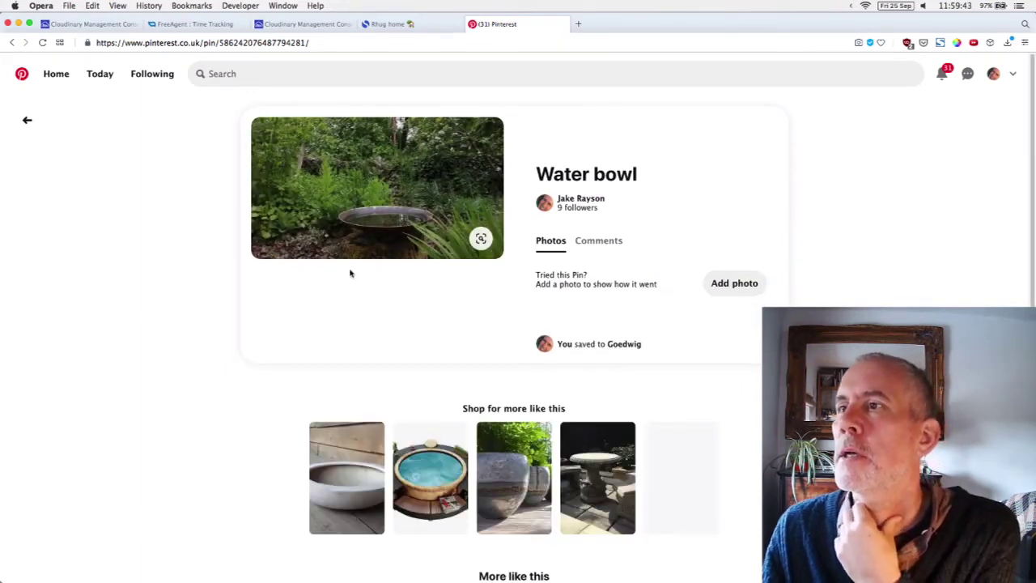
{"action": "left_click", "coordinate": [357, 218]}
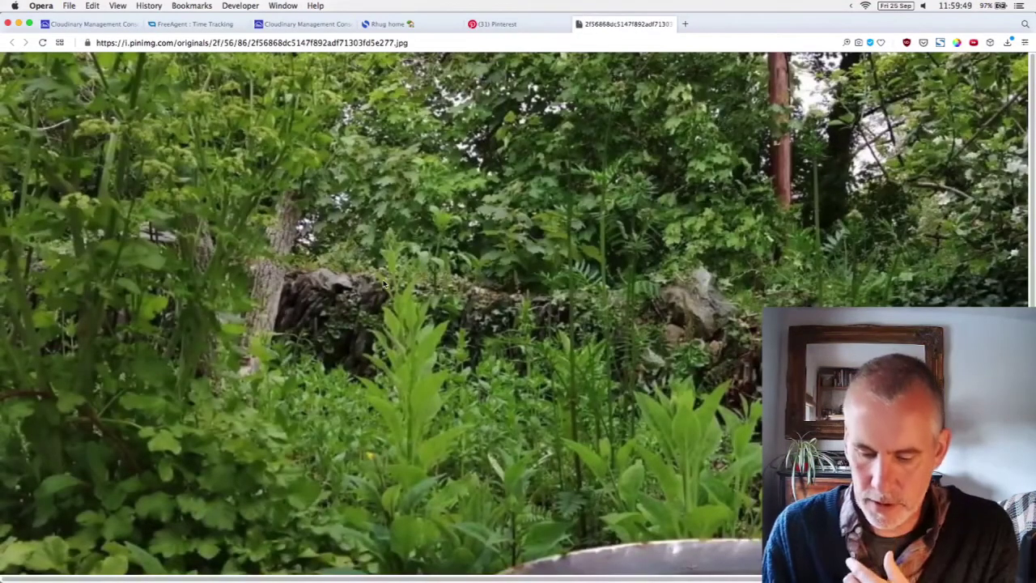
{"action": "key", "text": "super+0"}
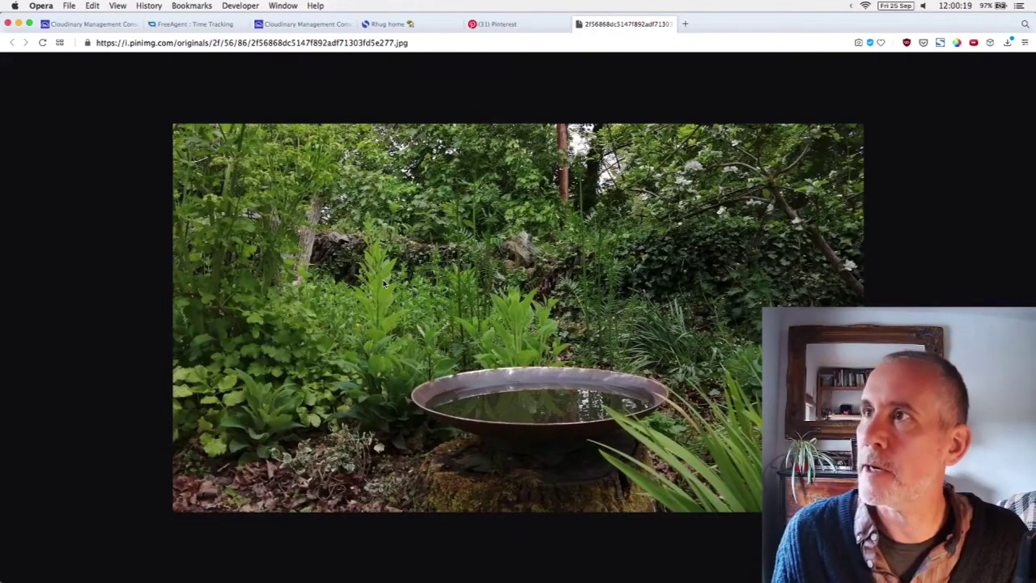
{"action": "key", "text": "super+Tab"}
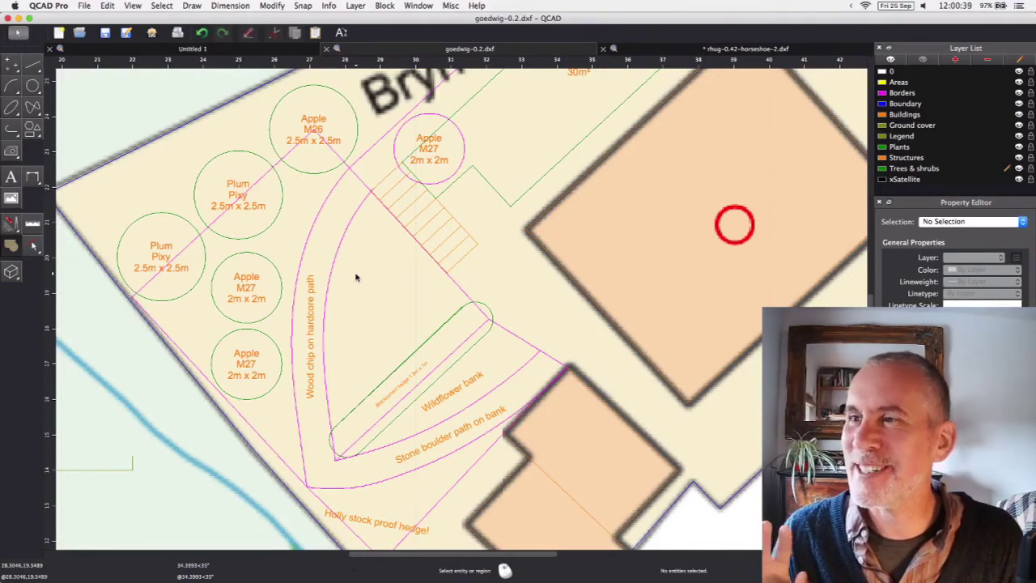
{"action": "key", "text": "super+Tab"}
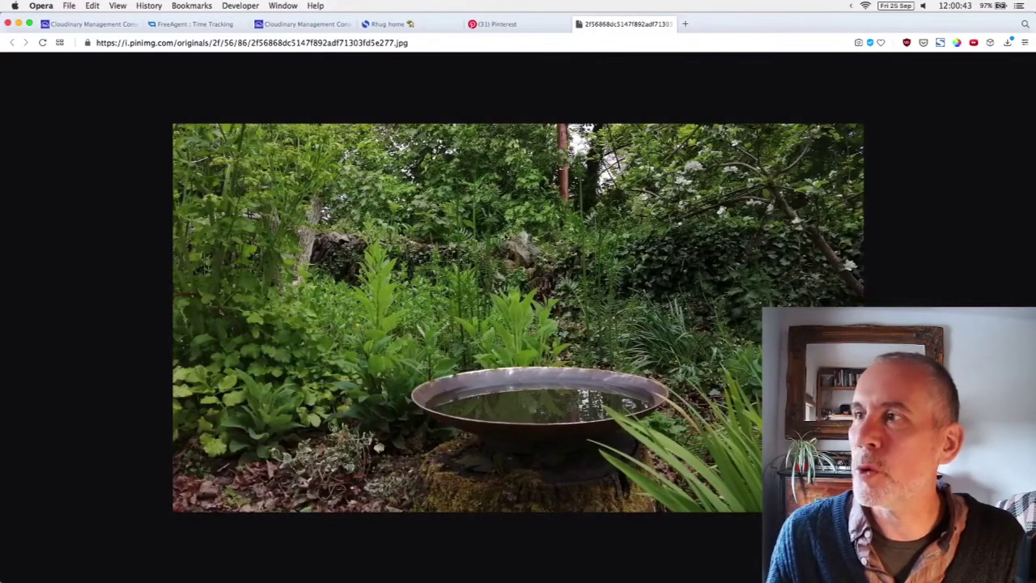
Return to the Goedwig board and open the original image of the standing dead wood pin
{"action": "left_click", "coordinate": [528, 24]}
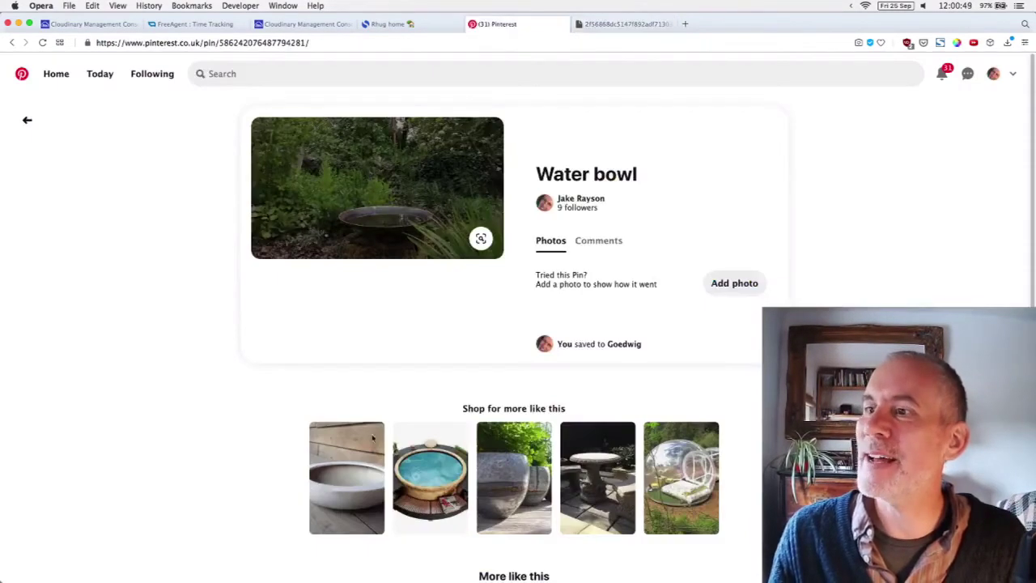
{"action": "left_click", "coordinate": [28, 121]}
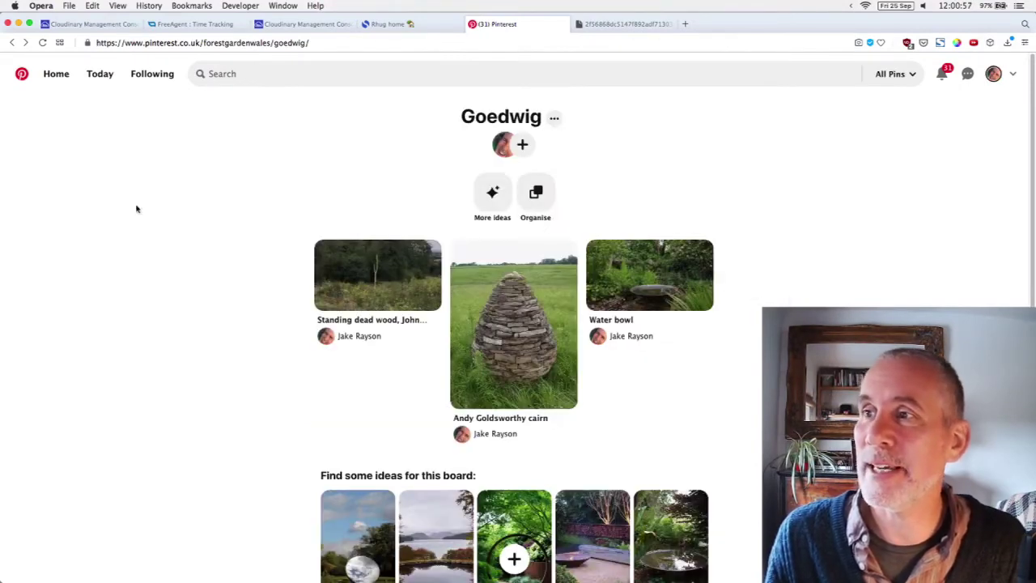
{"action": "left_click", "coordinate": [336, 259]}
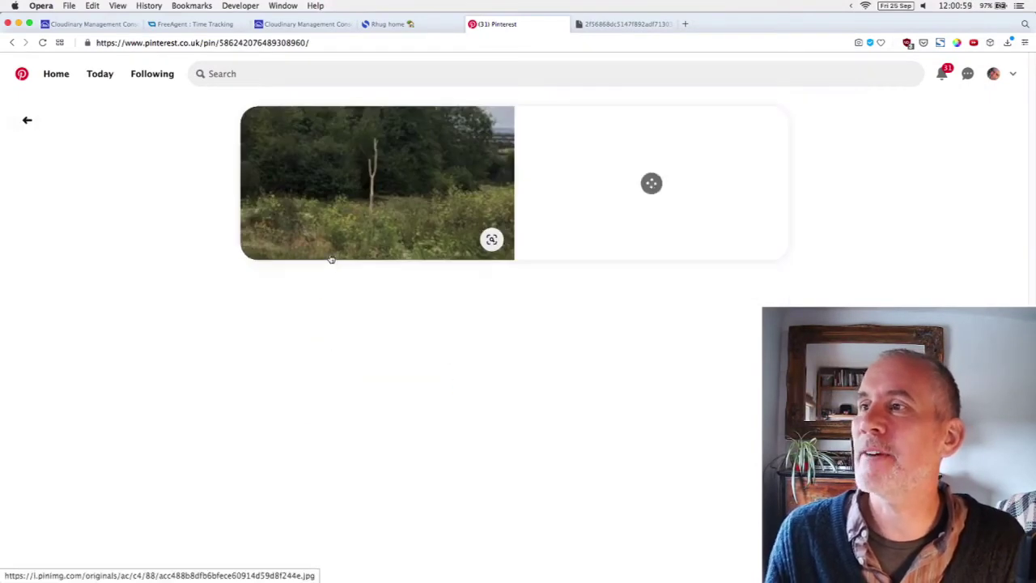
{"action": "left_click", "coordinate": [354, 200]}
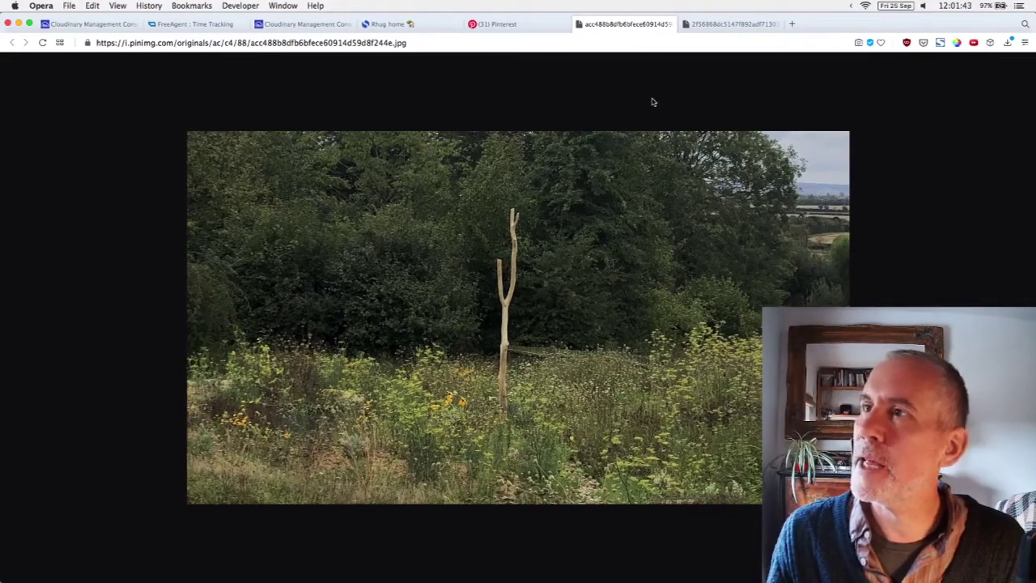
Go back to the Pinterest tab and try to return from the standing dead wood pin to the Goedwig board
{"action": "left_click", "coordinate": [497, 23]}
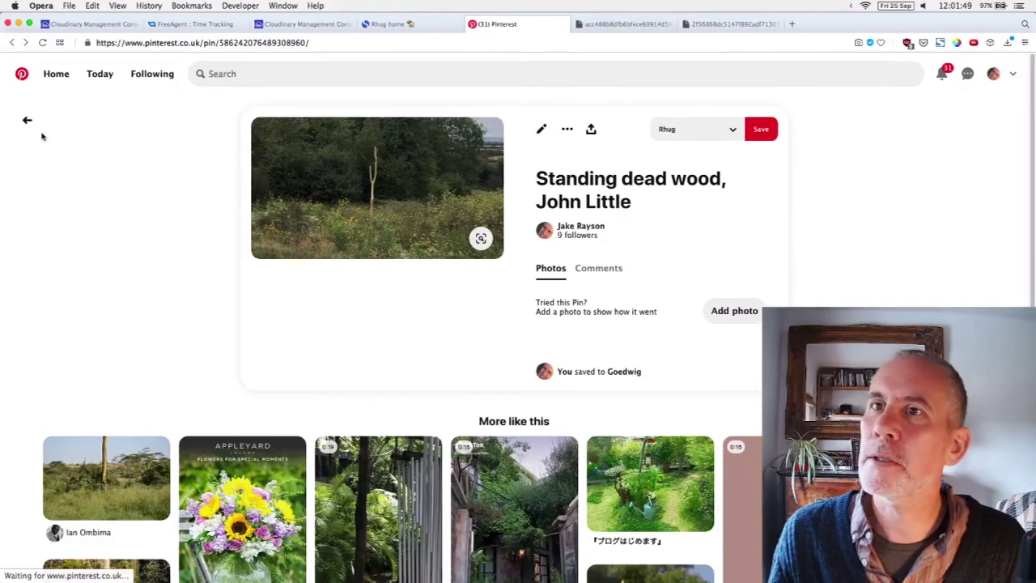
{"action": "left_click", "coordinate": [27, 121]}
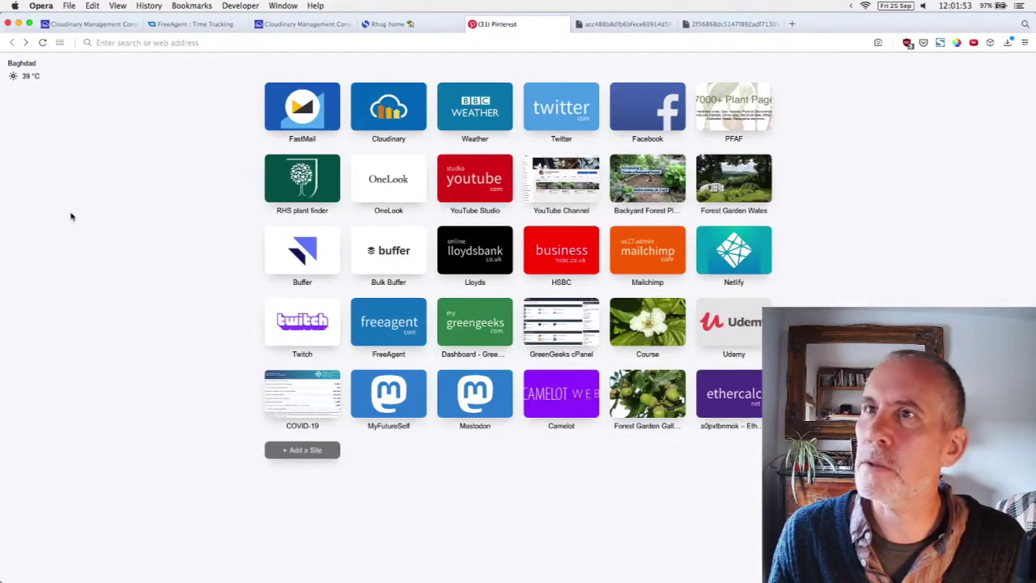
{"action": "left_click", "coordinate": [25, 46]}
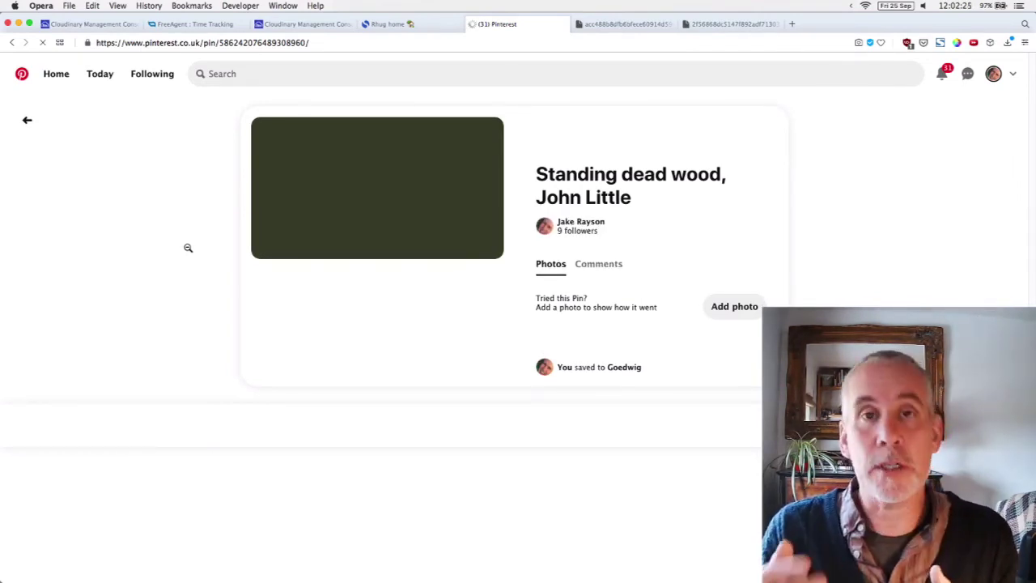
{"action": "left_click", "coordinate": [27, 121]}
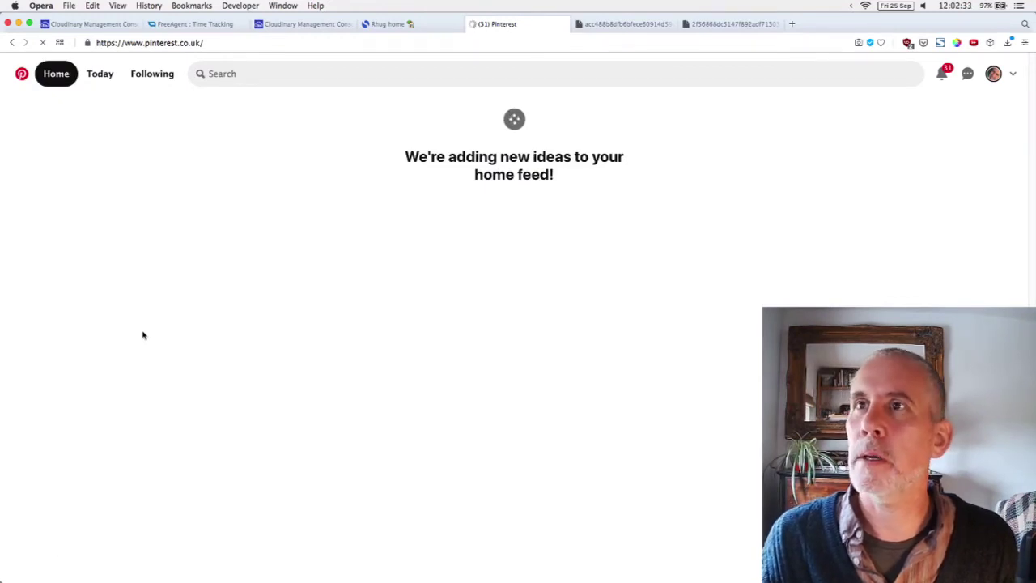
{"action": "left_click", "coordinate": [244, 42]}
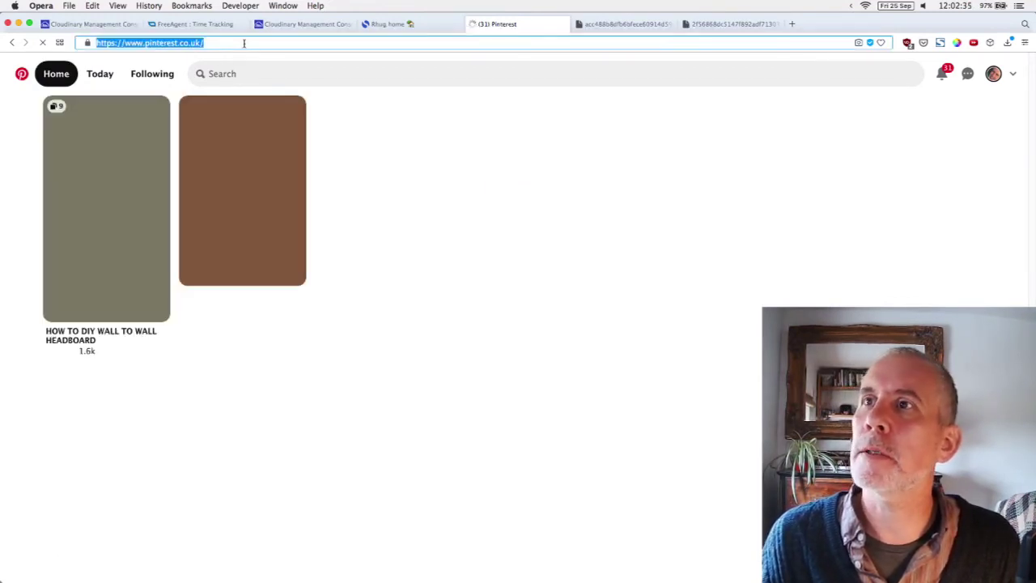
{"action": "left_click", "coordinate": [244, 42]}
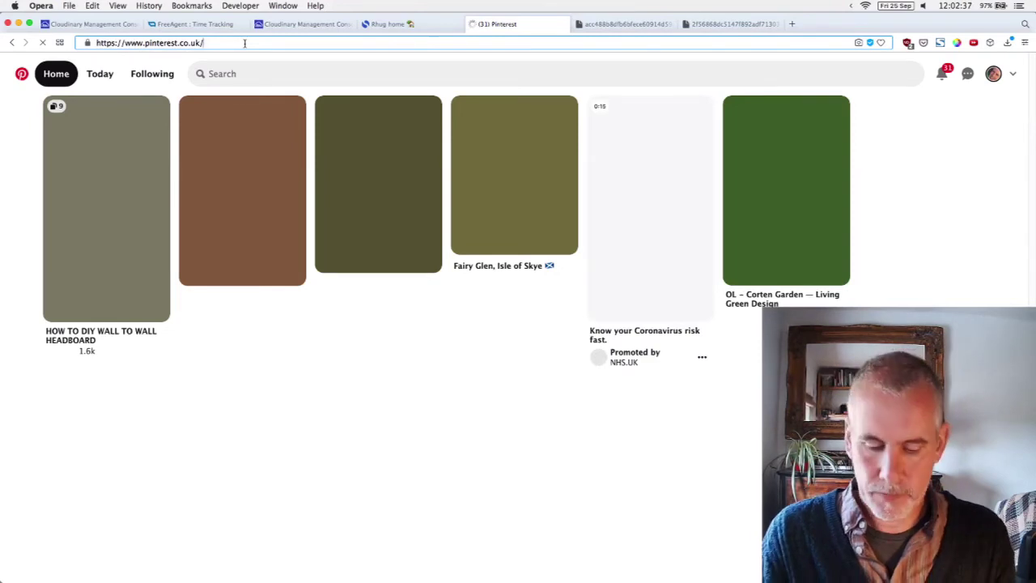
{"action": "type", "text": "goed"}
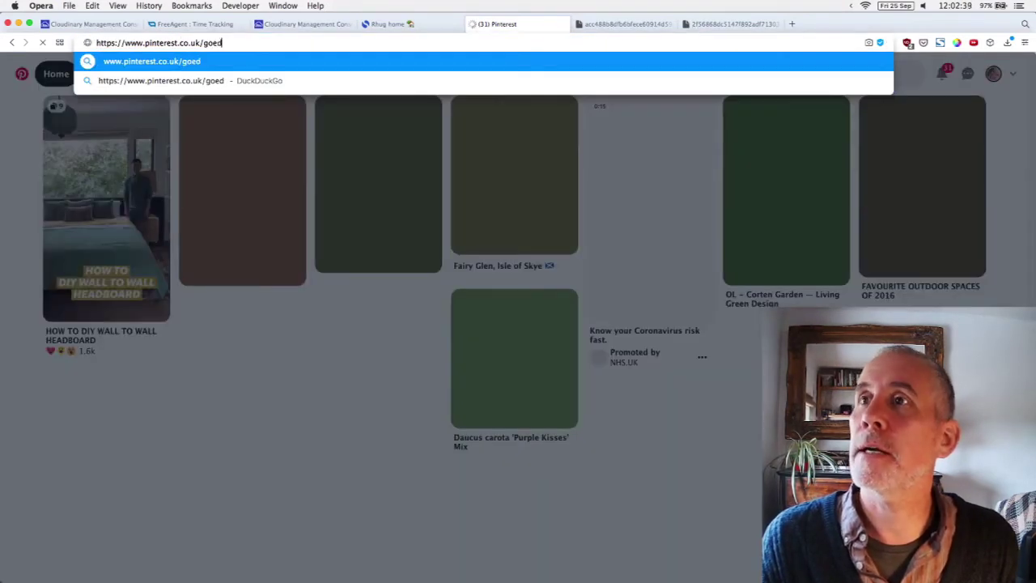
{"action": "type", "text": "wig/"}
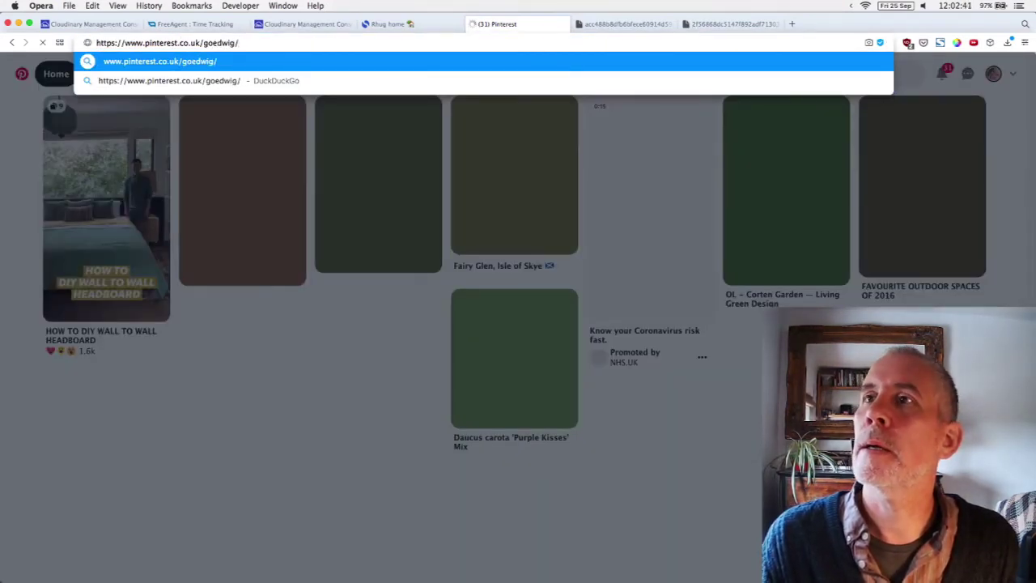
{"action": "key", "text": "Return"}
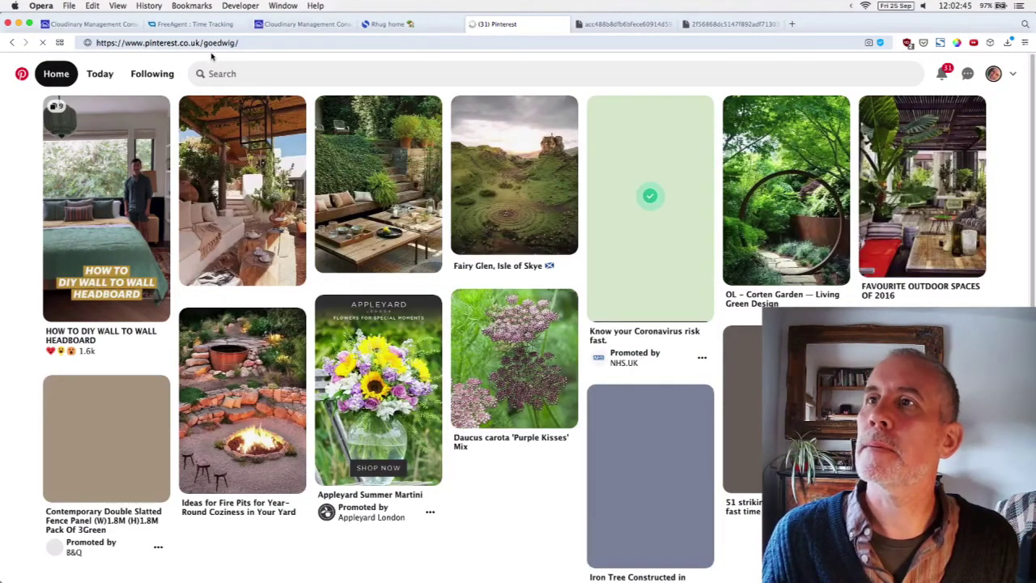
{"action": "left_click_drag", "start_coordinate": [203, 42], "coordinate": [239, 42]}
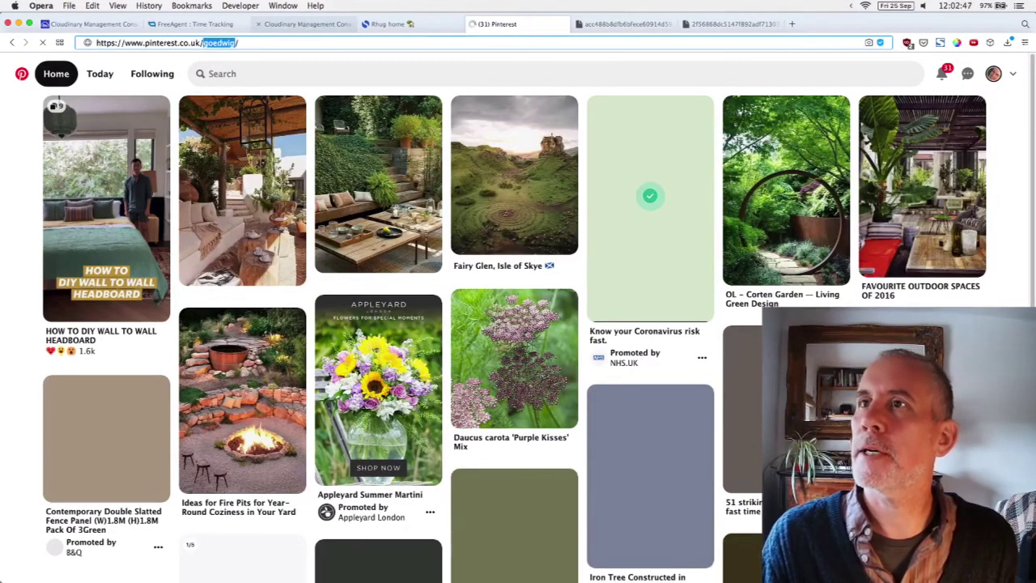
{"action": "type", "text": "forestgar"}
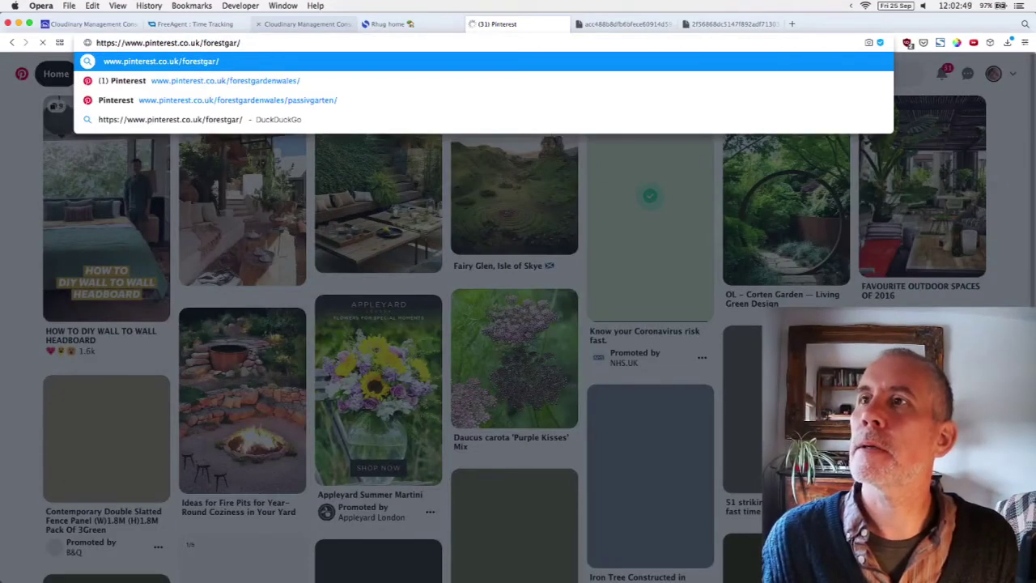
{"action": "key", "text": "Down"}
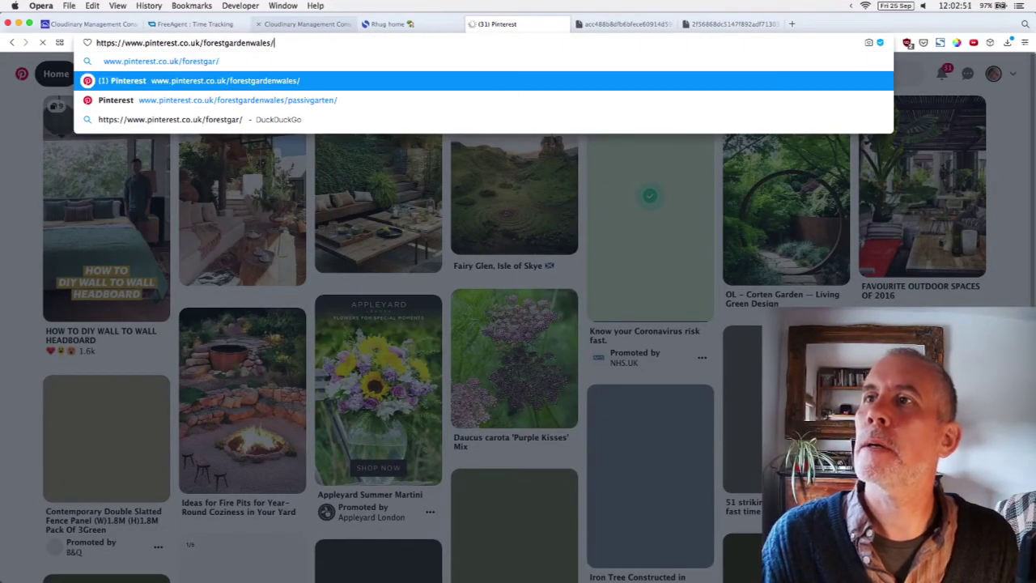
{"action": "type", "text": "goed"}
{"action": "key", "text": "Return"}
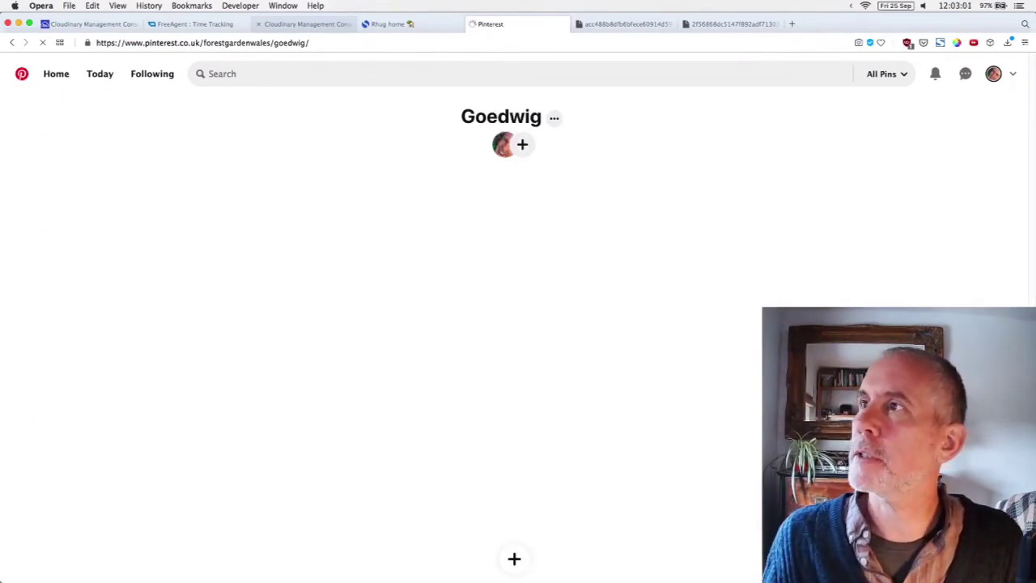
{"action": "left_click", "coordinate": [685, 25]}
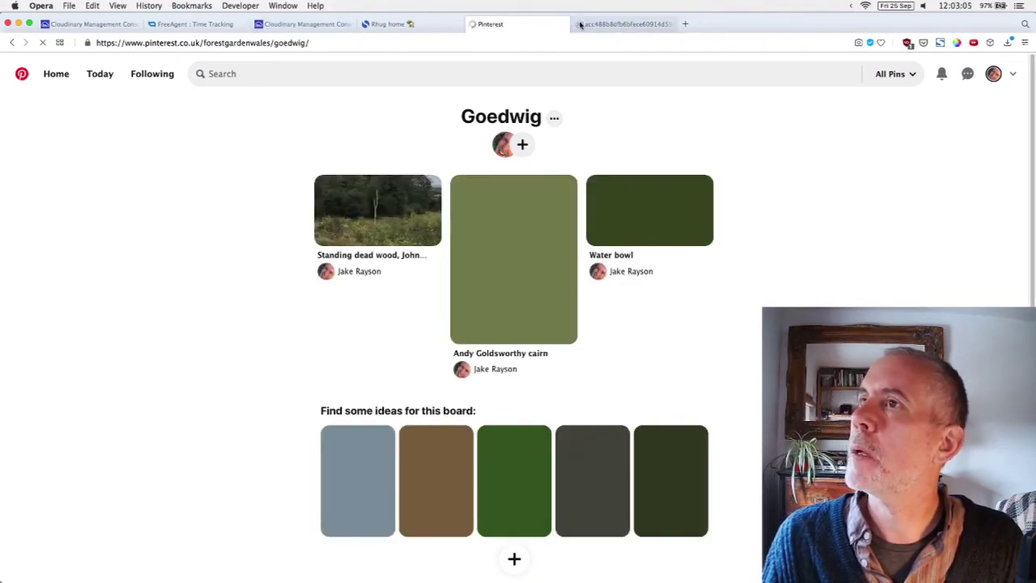
{"action": "left_click", "coordinate": [580, 25]}
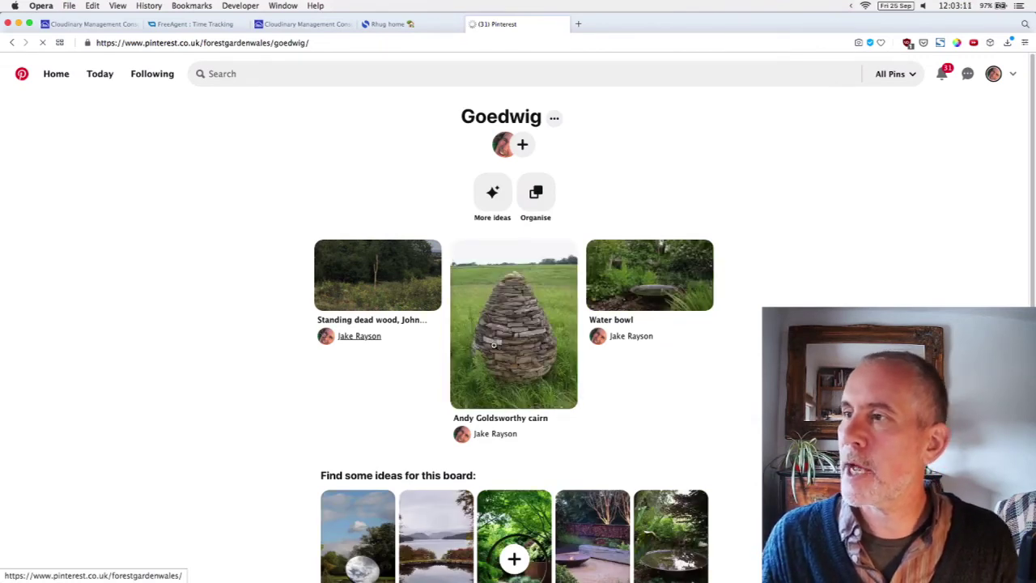
Open the Andy Goldsworthy cairn pin's original image from the Goedwig board, and switch to QCAD-Pro
{"action": "left_click", "coordinate": [519, 344]}
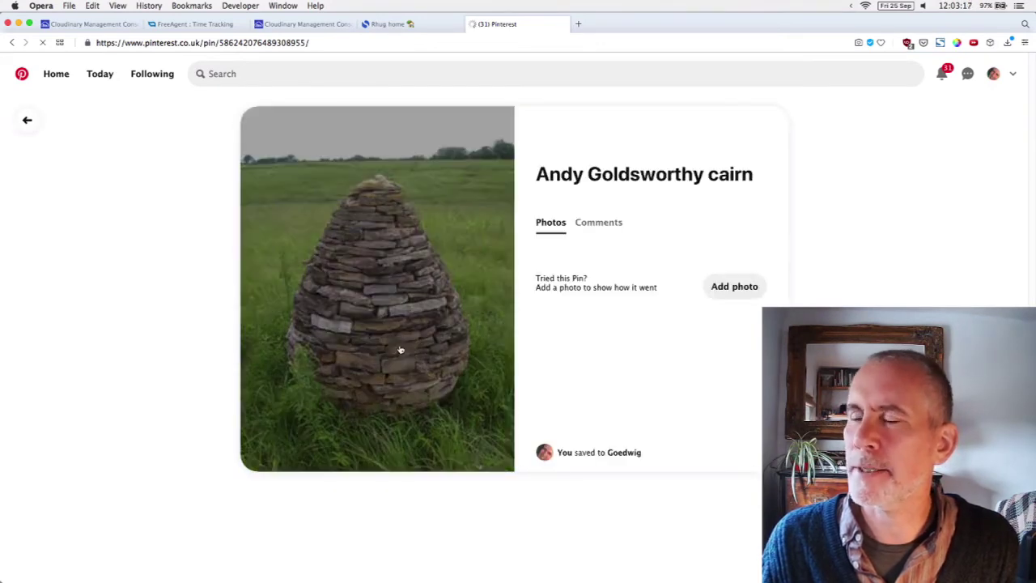
{"action": "left_click", "coordinate": [351, 320]}
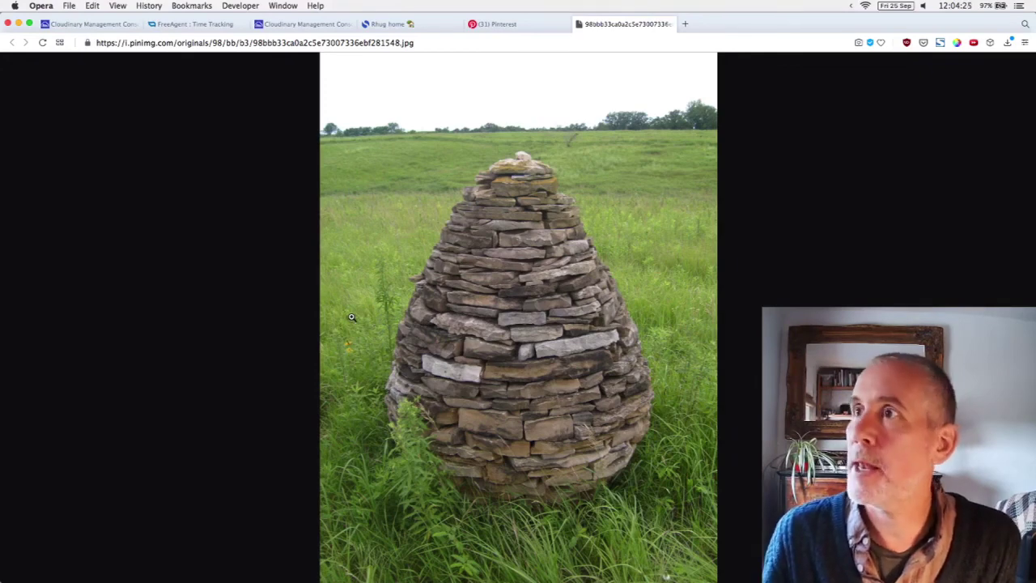
{"action": "key", "text": "super+Tab"}
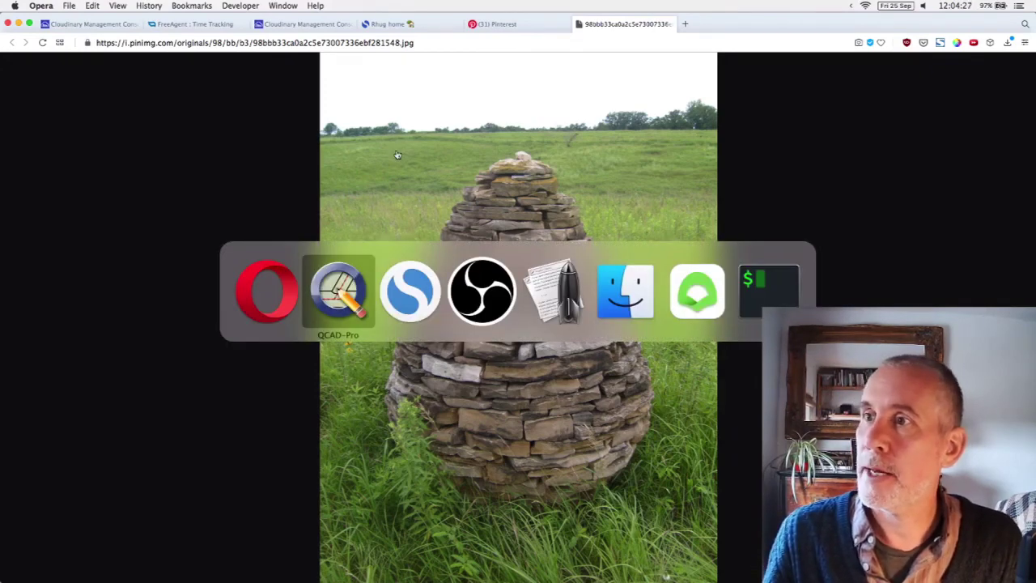